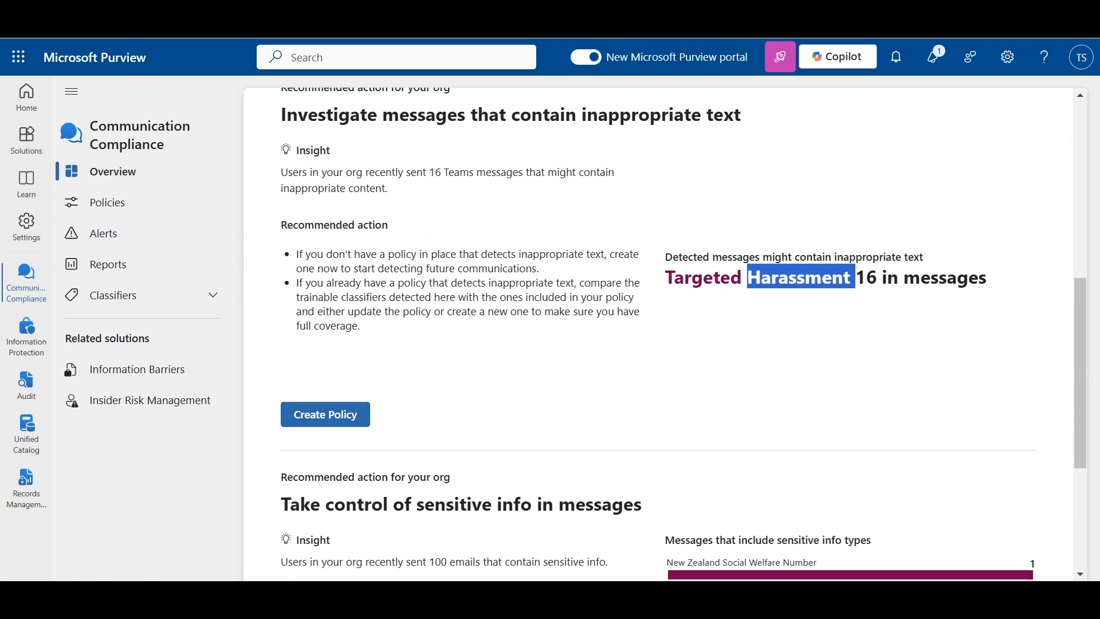
Step: Start a customized policy from the inappropriate text recommendation, keeping the name Inappropriate Text and no description
left_click(325, 414)
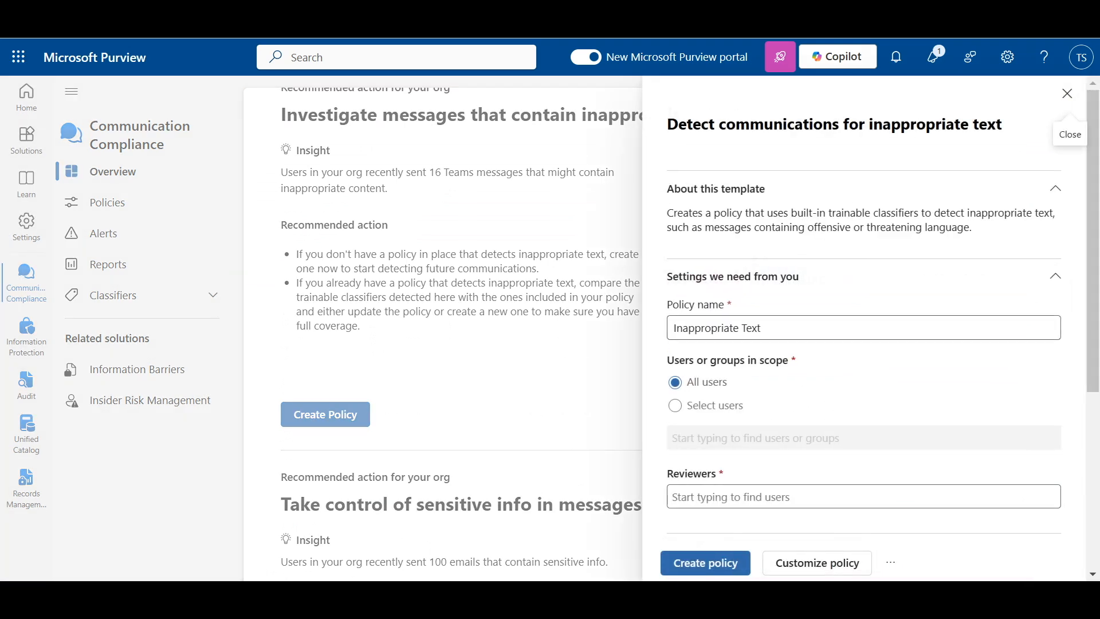
left_click(762, 328)
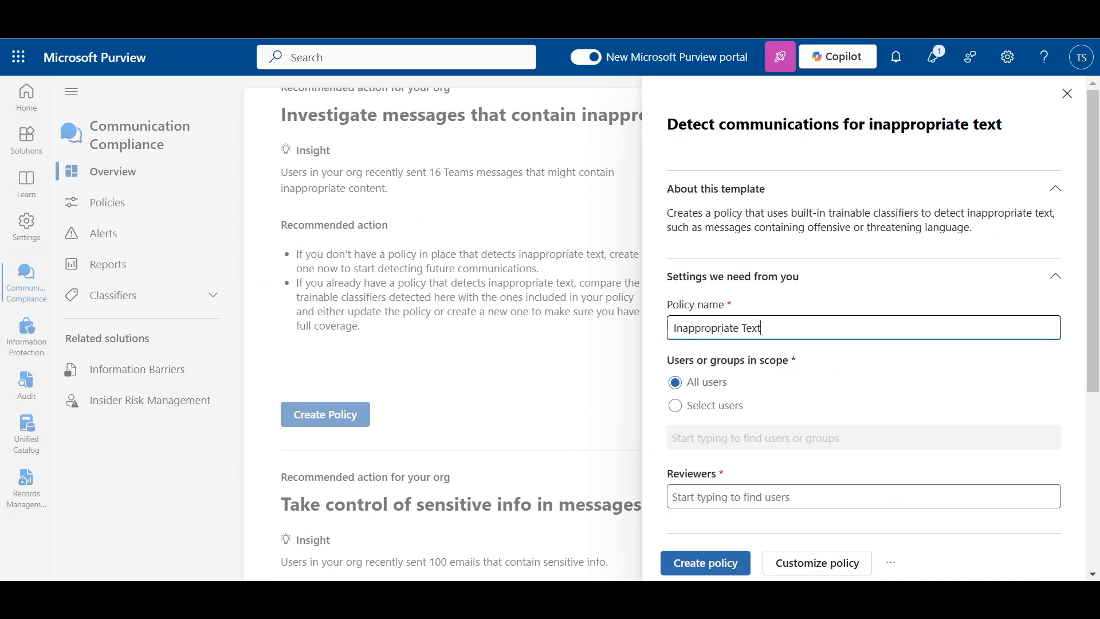
left_click(816, 563)
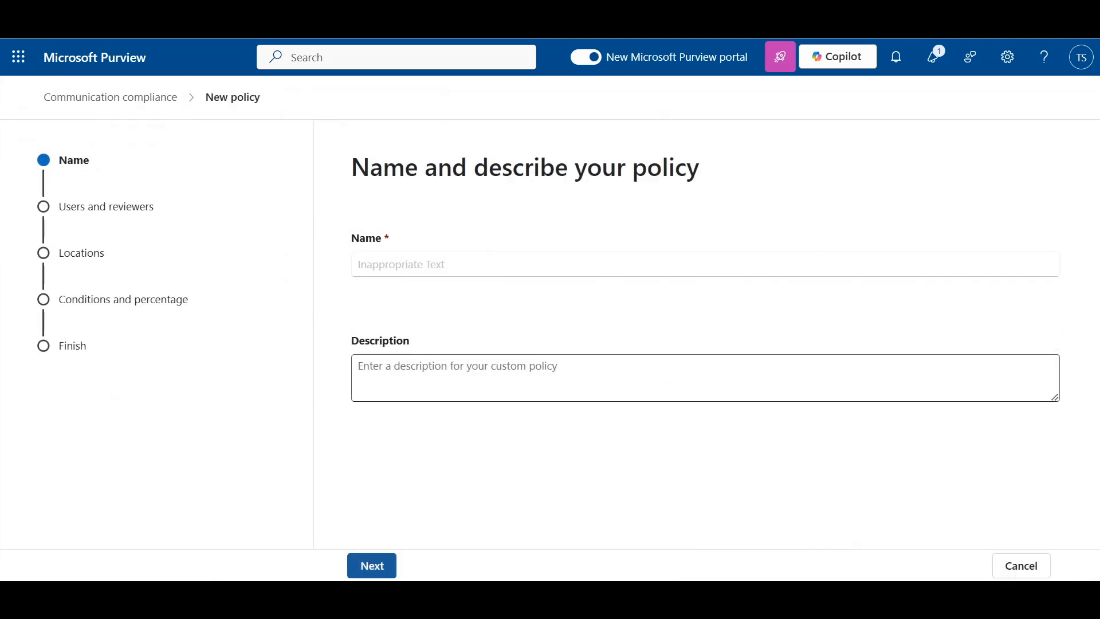
left_click(372, 565)
Step: Keep all users in the policy's scope and assign the suggested user as reviewer
scroll(698, 332, "down", 3)
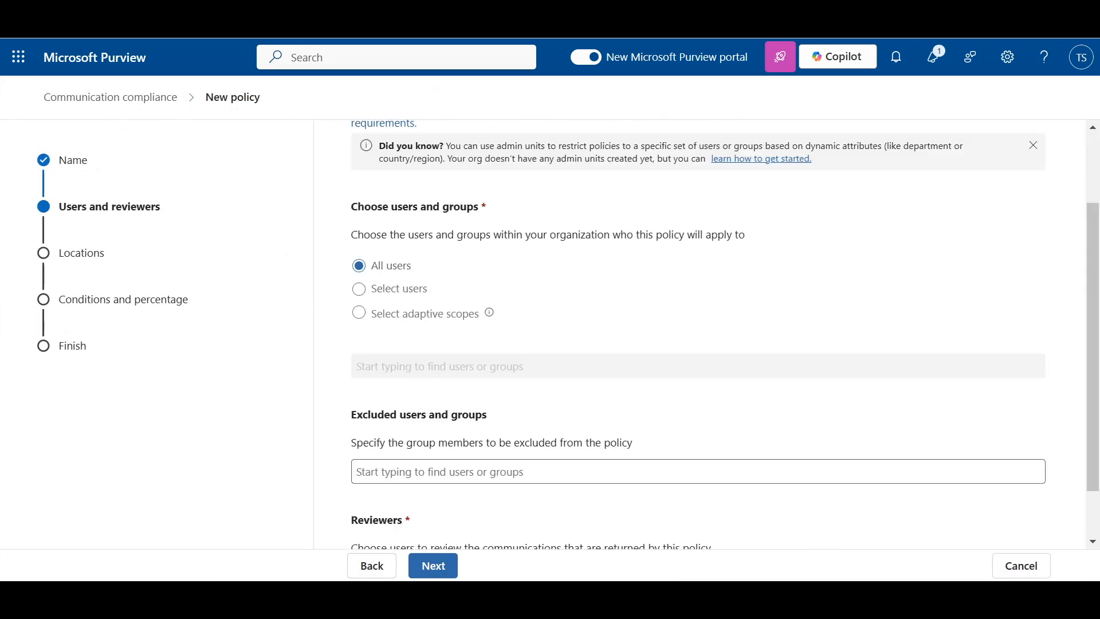
left_click(698, 512)
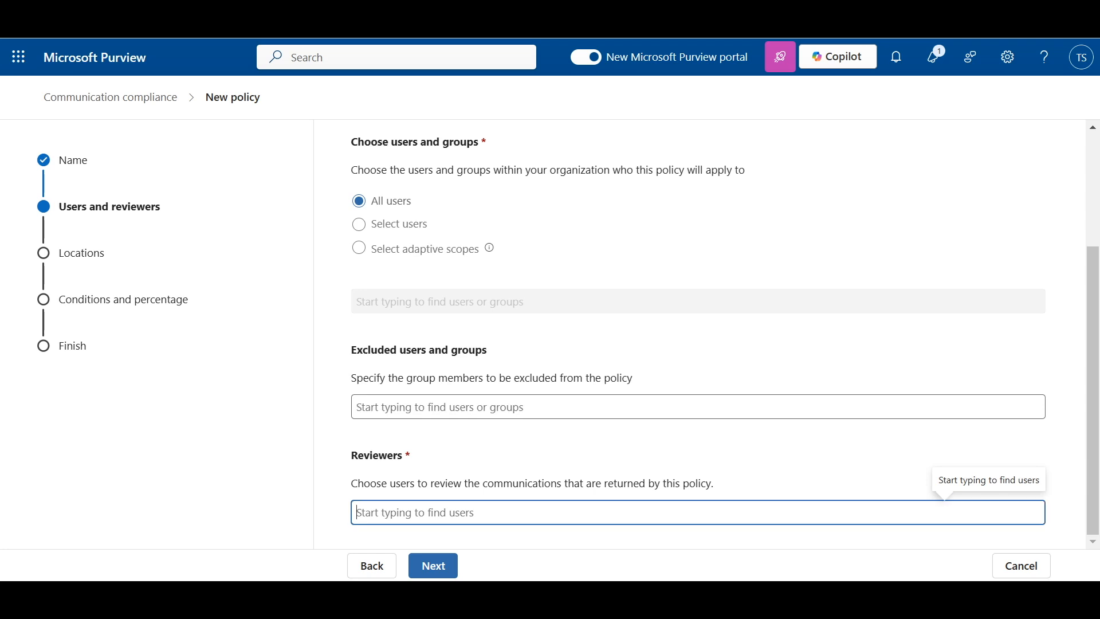
type("tat")
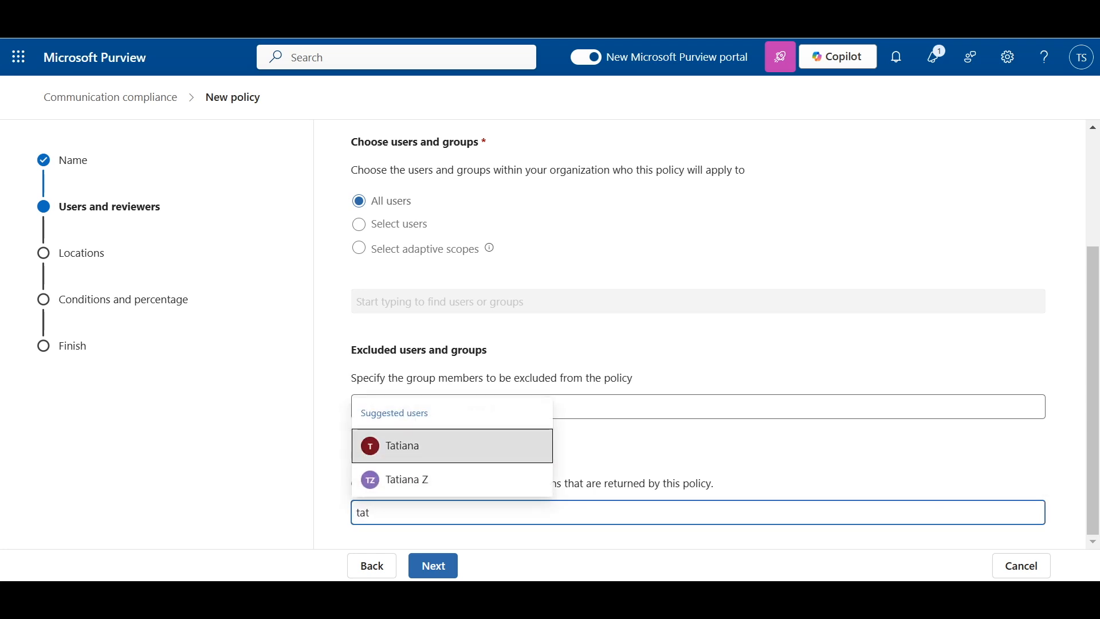
key("Return")
left_click(433, 566)
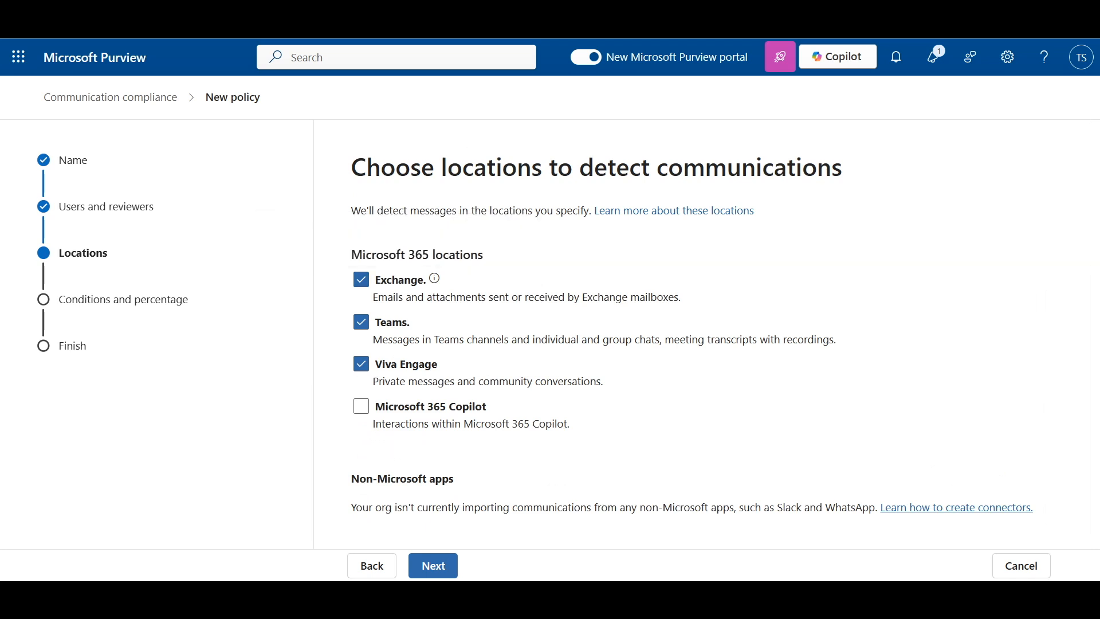
Step: Review the location descriptions, accept Exchange, Teams and Viva Engage as detection locations, and proceed to the policy conditions
left_click_drag(373, 297, 668, 297)
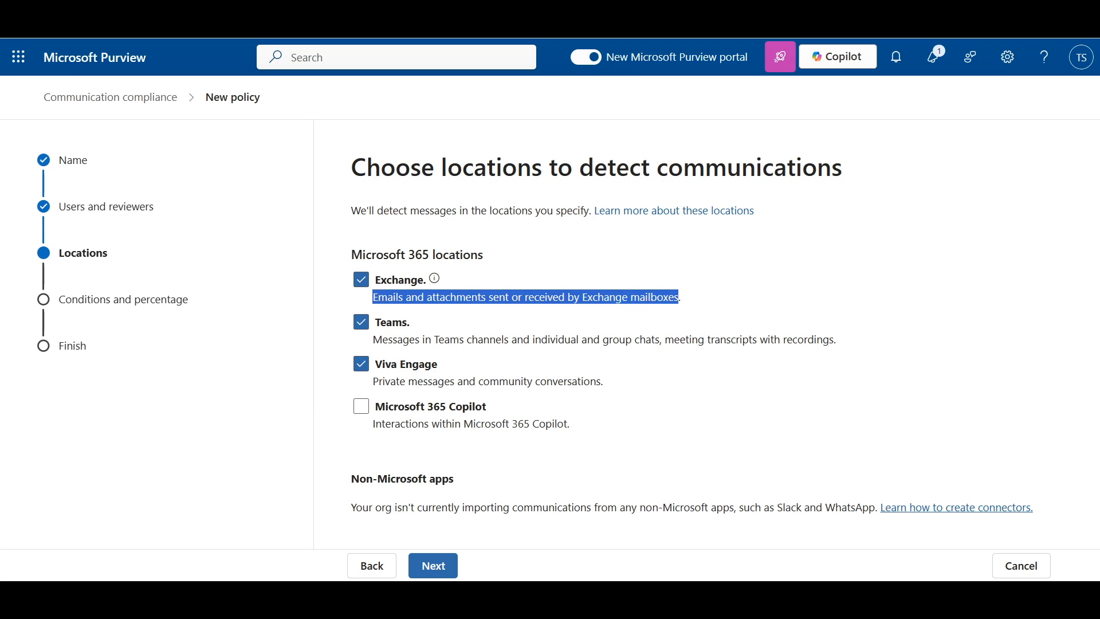
left_click_drag(373, 340, 833, 339)
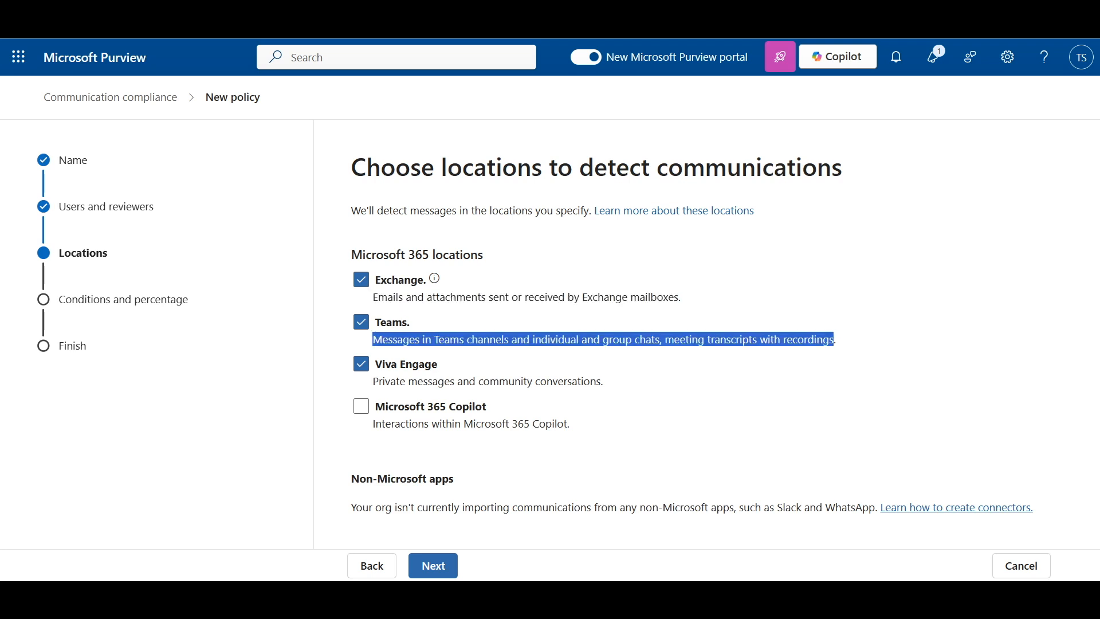
left_click(373, 382)
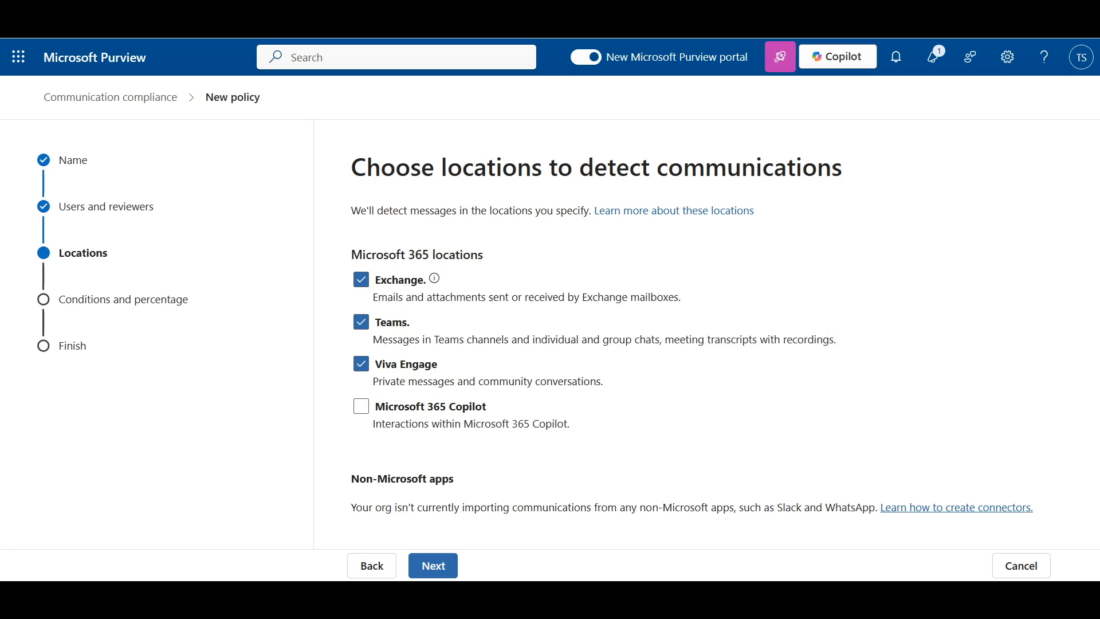
left_click_drag(373, 381, 603, 381)
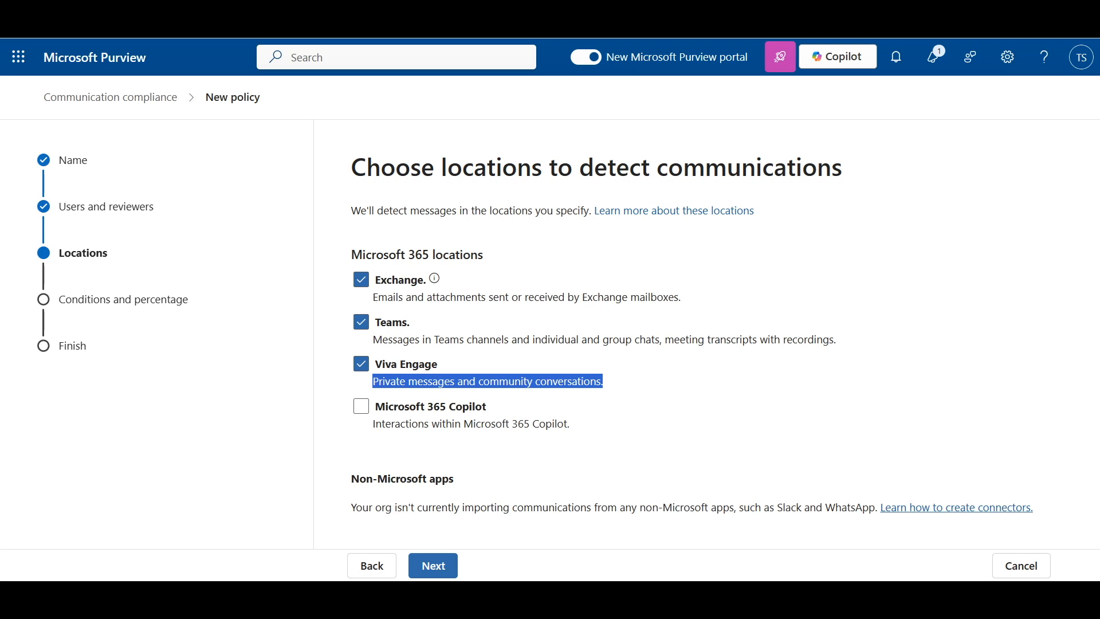
left_click(372, 424)
left_click_drag(373, 424, 570, 424)
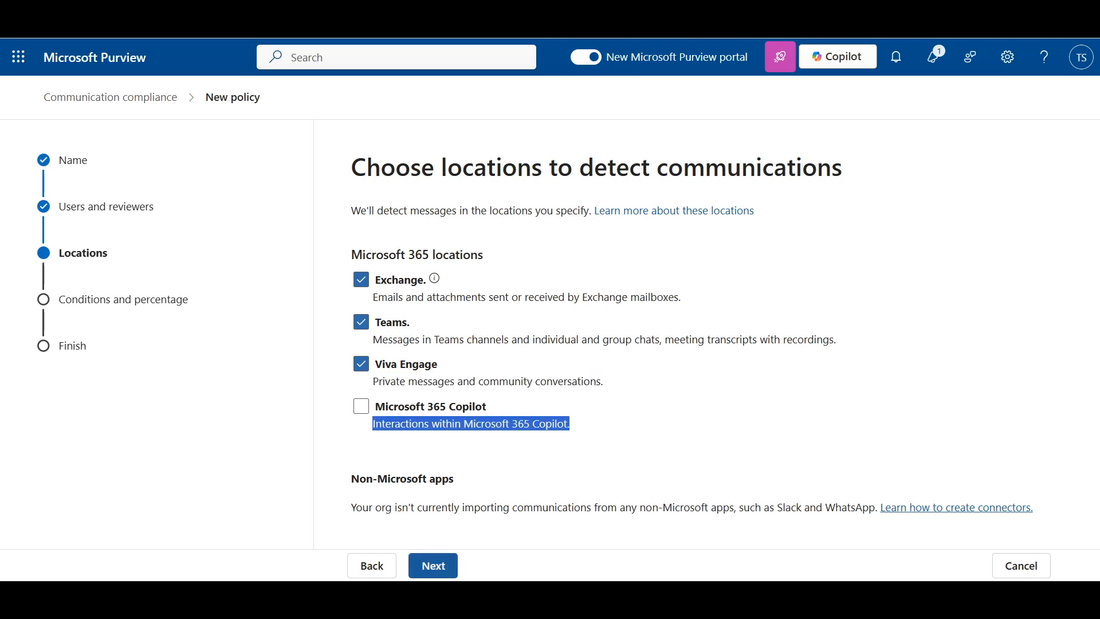
left_click(434, 565)
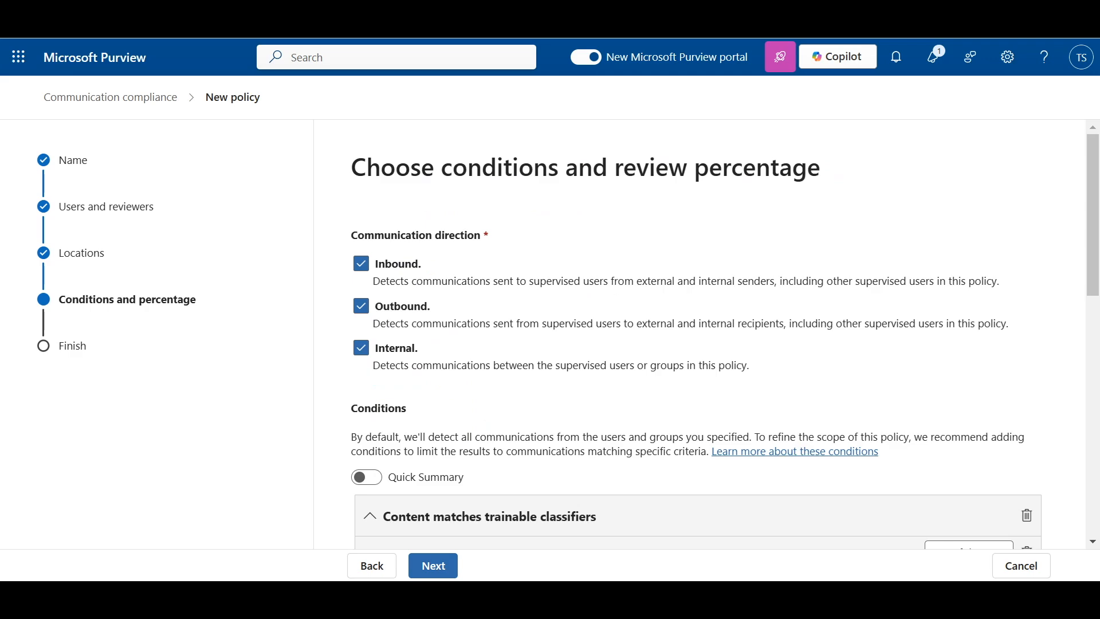
scroll(725, 329, "down", 2)
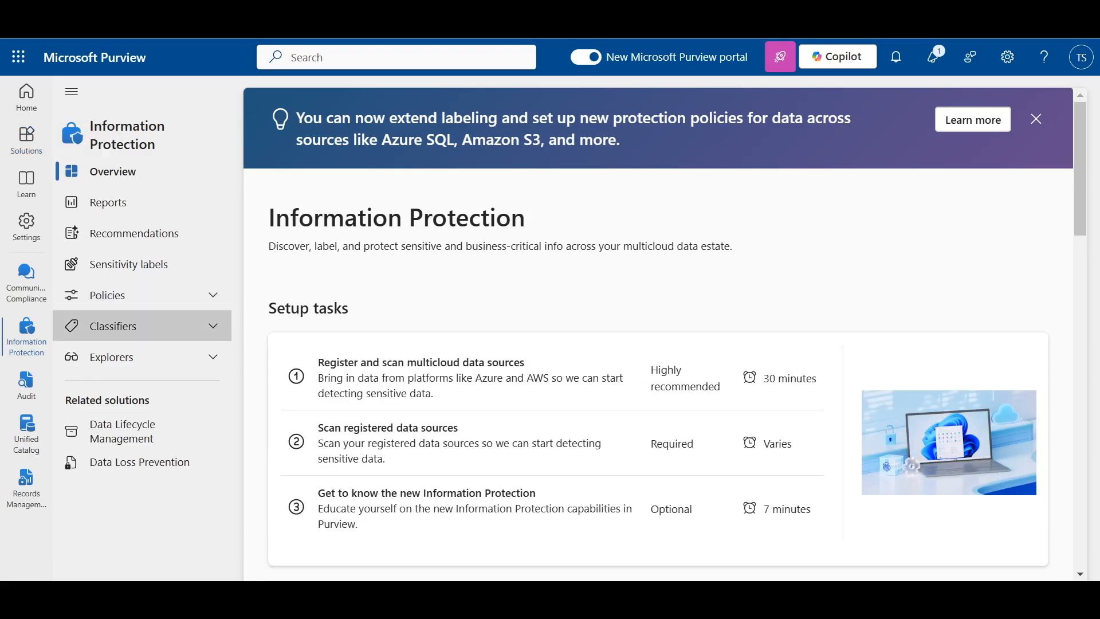
Step: Create a sensitive info type in Information Protection named Profanity Dictionary with the description "Dictionary containing English Profanity"
left_click(143, 326)
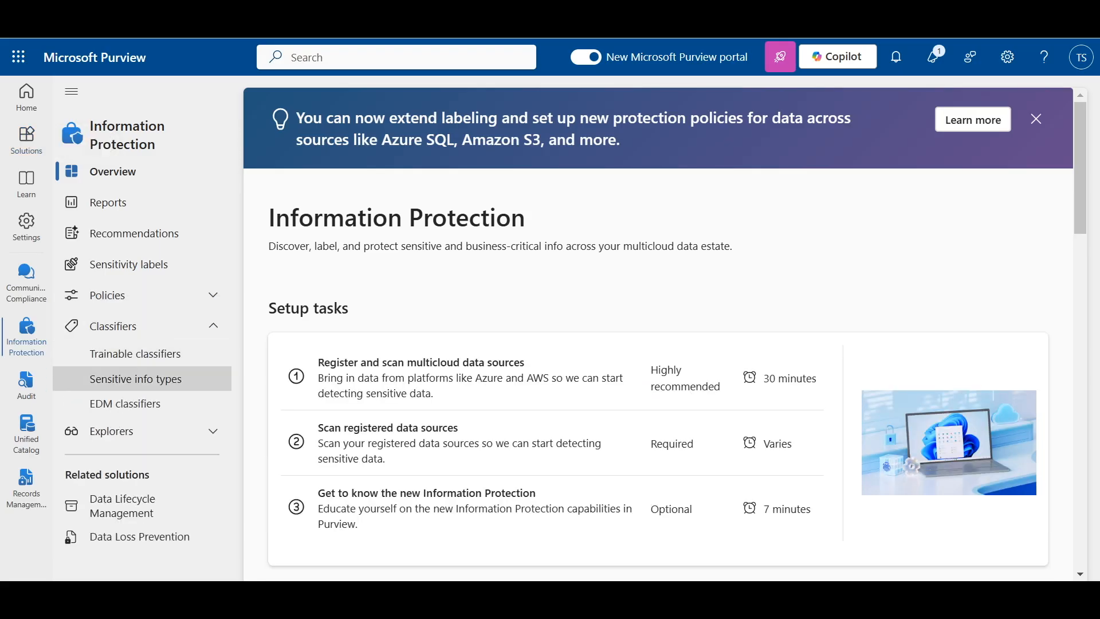
left_click(135, 379)
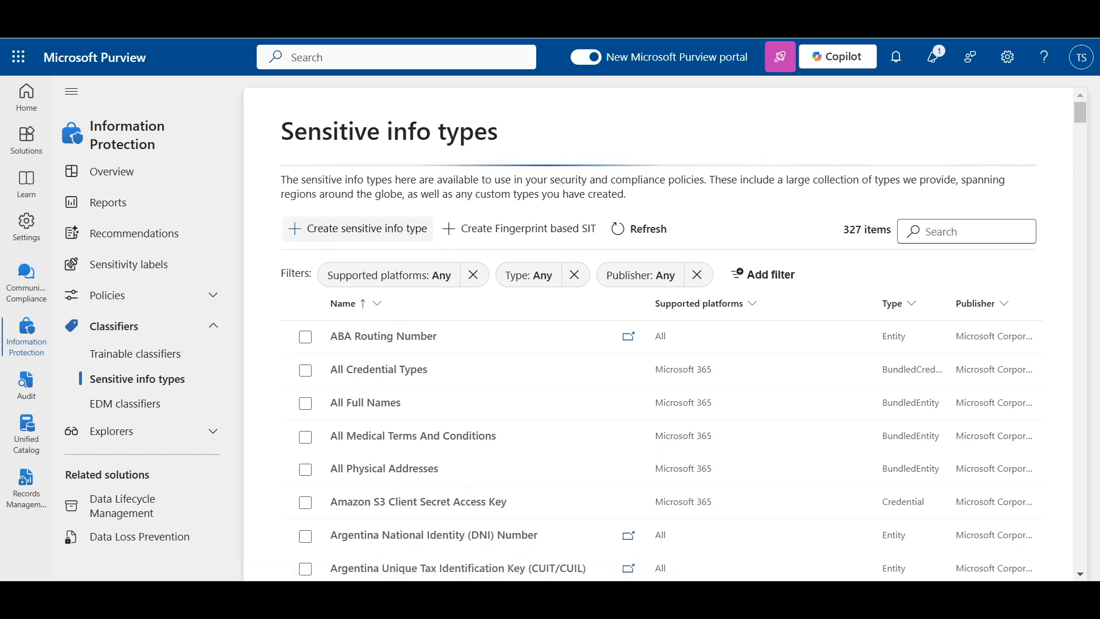
left_click(357, 229)
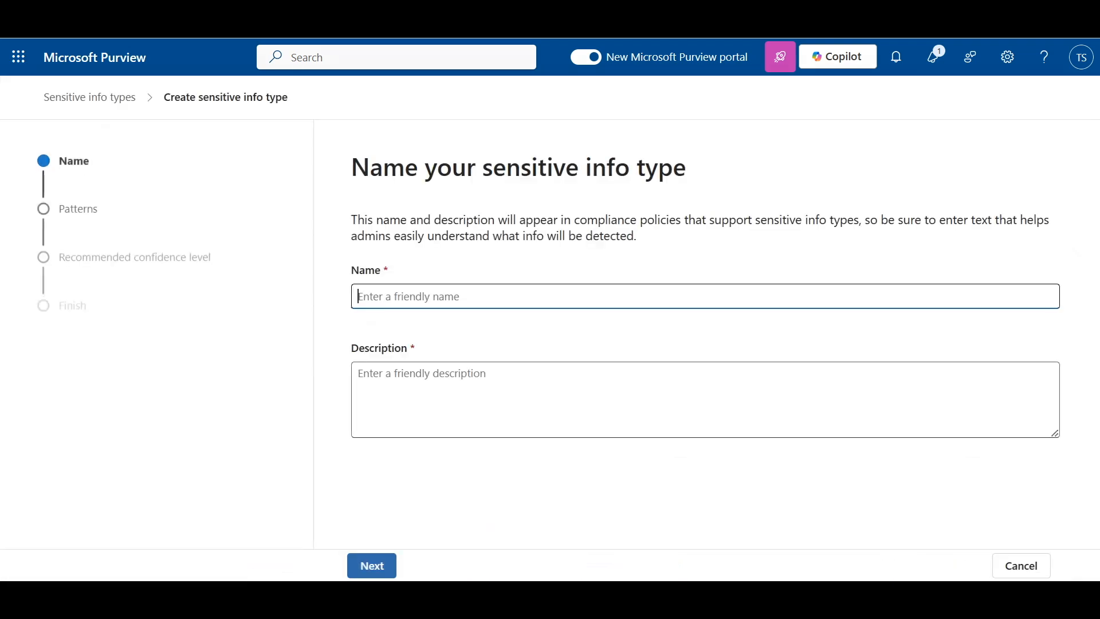
type("Profanity Dictionary")
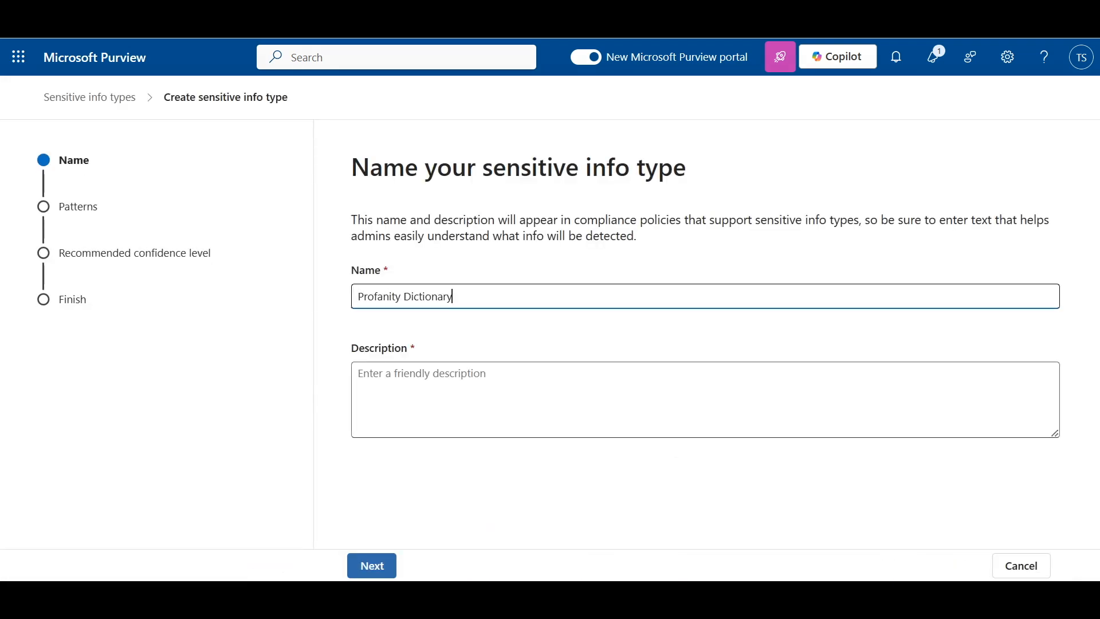
key("Tab")
type("Dict")
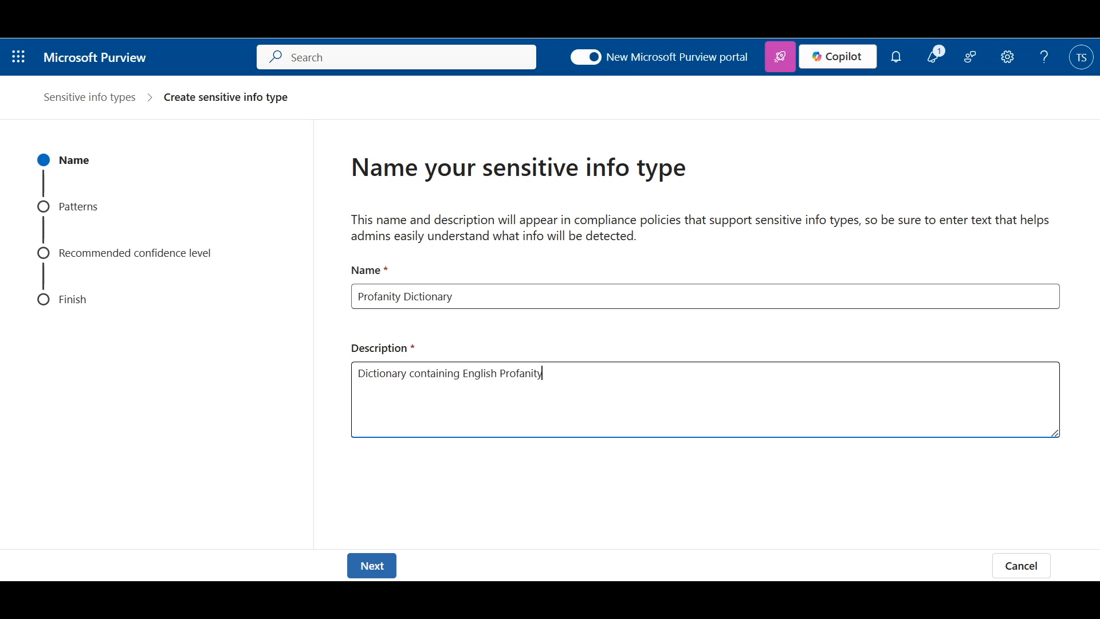
left_click(372, 565)
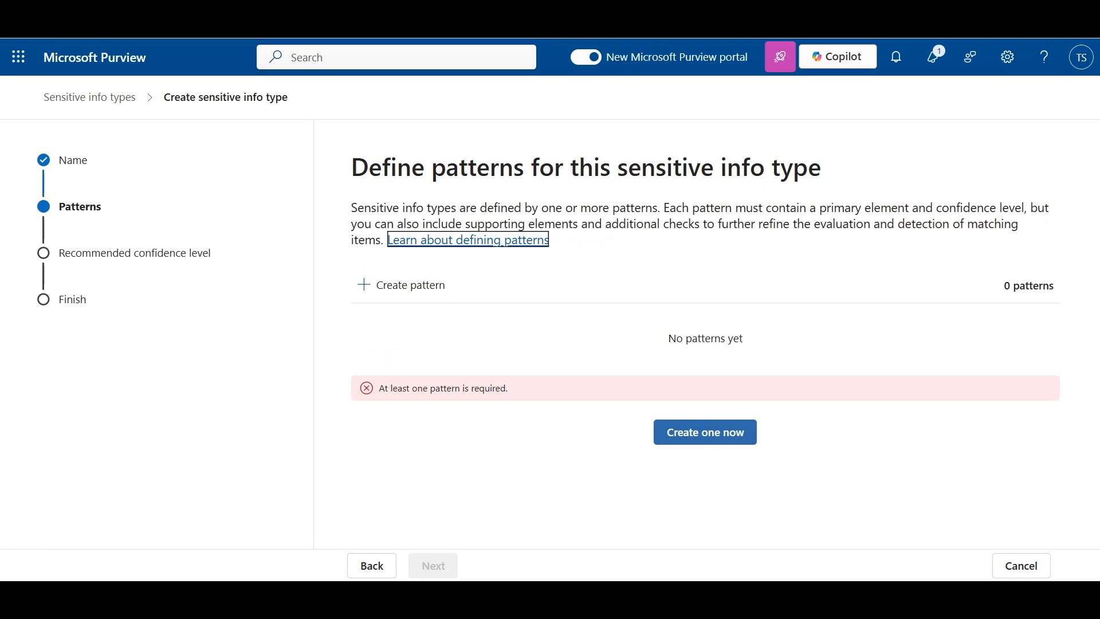
Step: Start a new pattern for the sensitive info type with a keyword dictionary as its primary element
left_click(401, 285)
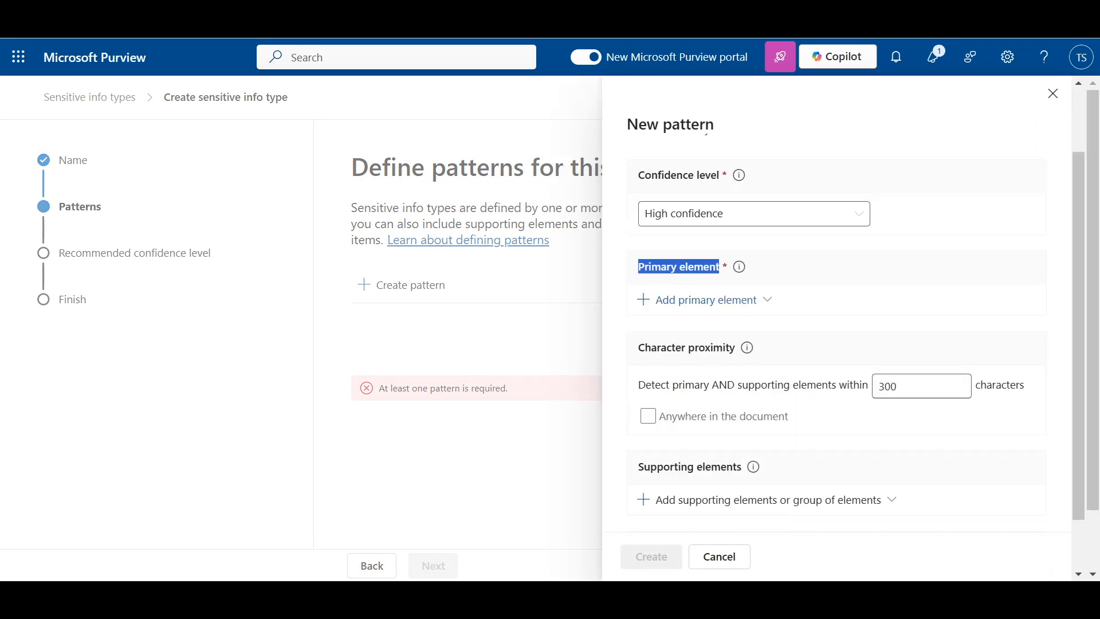
left_click(706, 300)
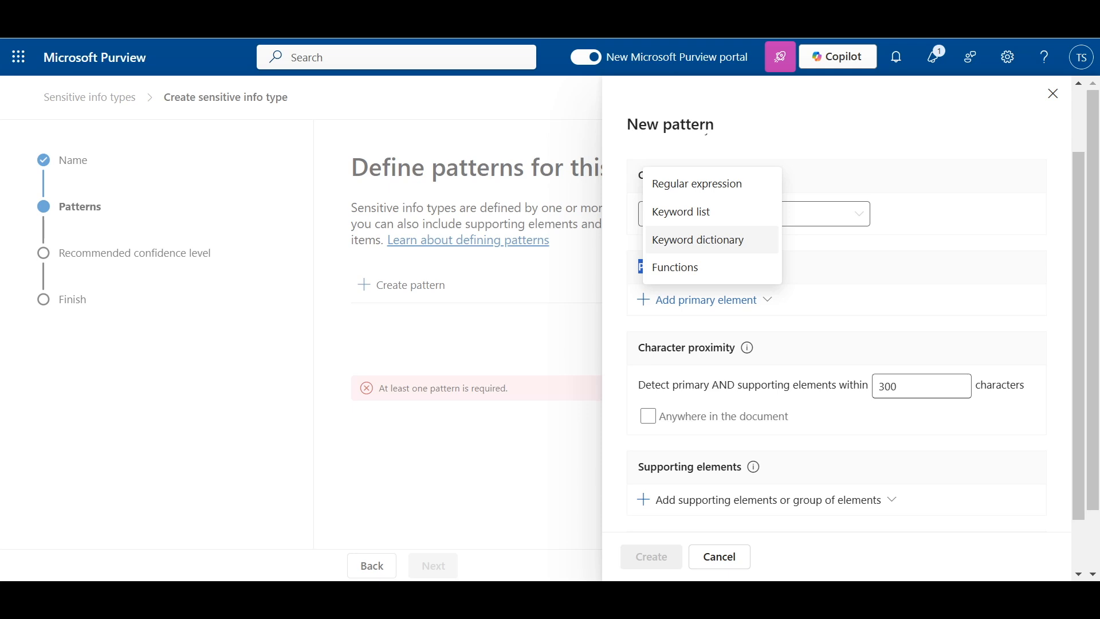
left_click(698, 239)
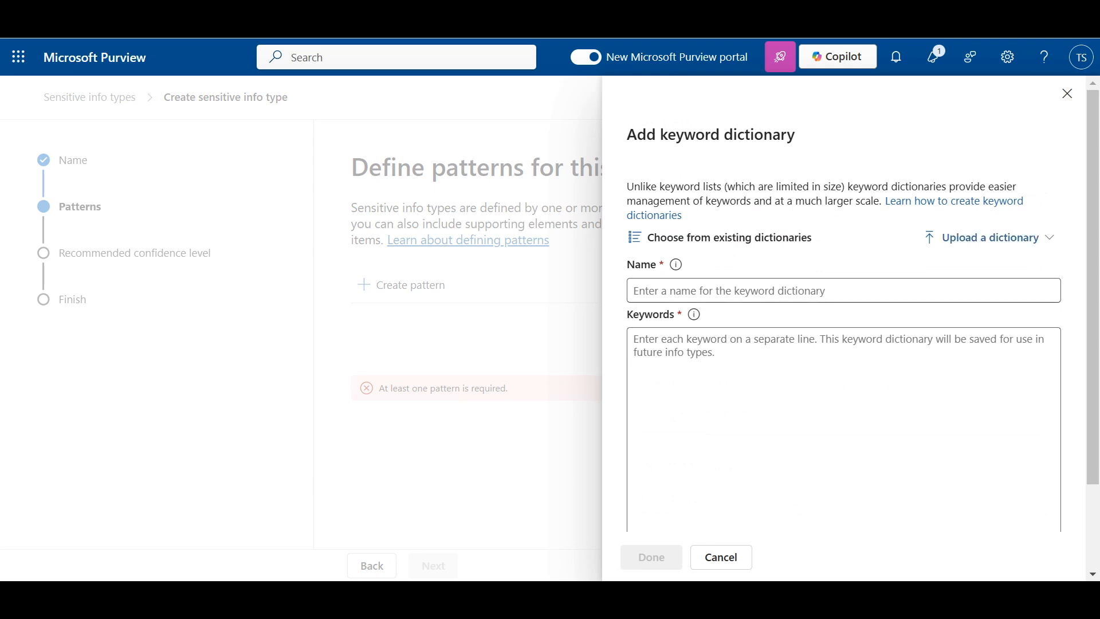
Step: Check the file formats available for uploading a dictionary and enter "test" as a keyword
left_click(990, 237)
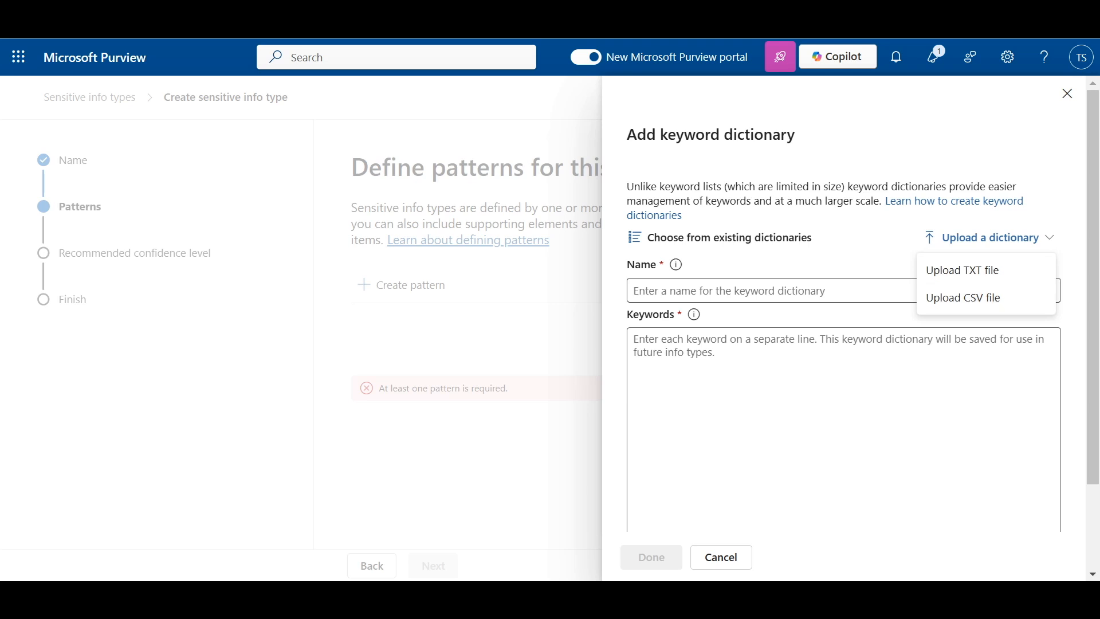
scroll(844, 344, "down", 2)
left_click(814, 286)
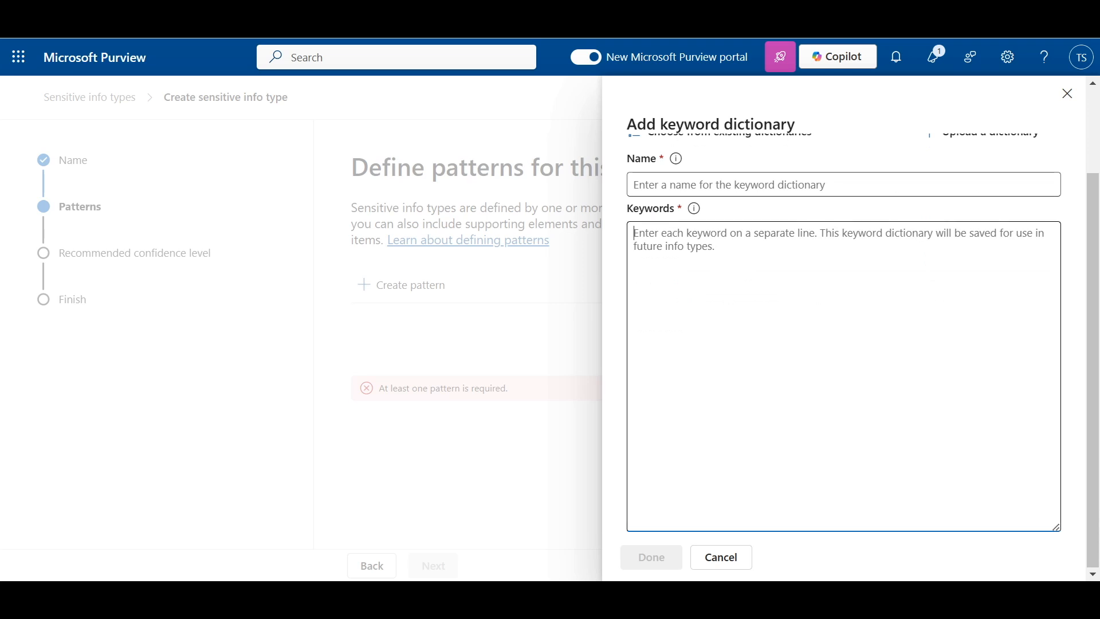
type("test")
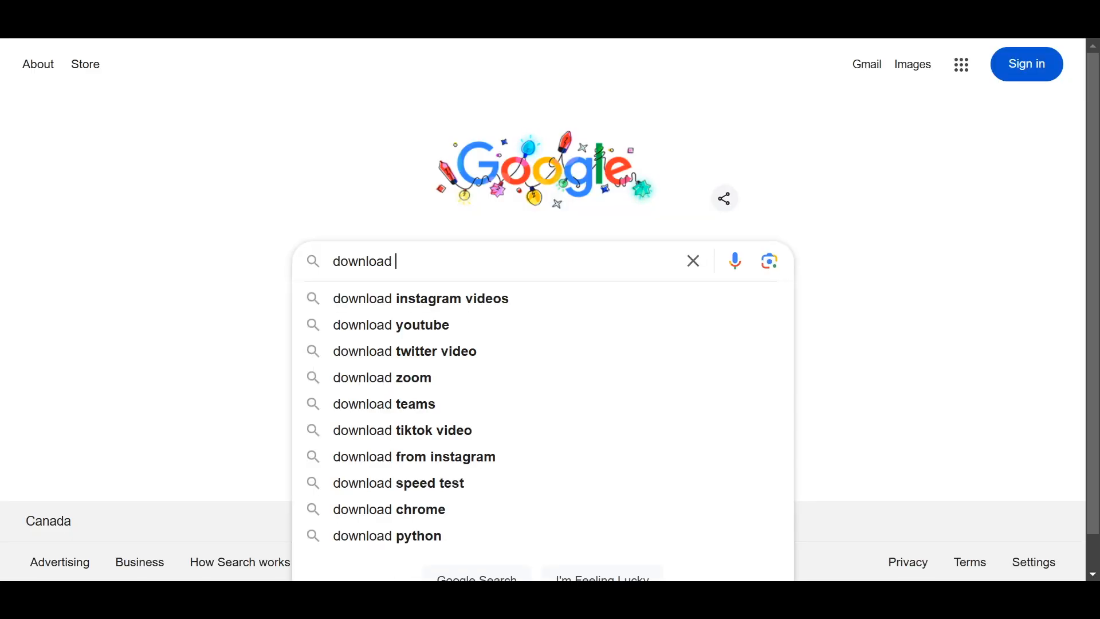
Step: Switch to Google and search for "download list of inappropriate words in english"
type("list of ")
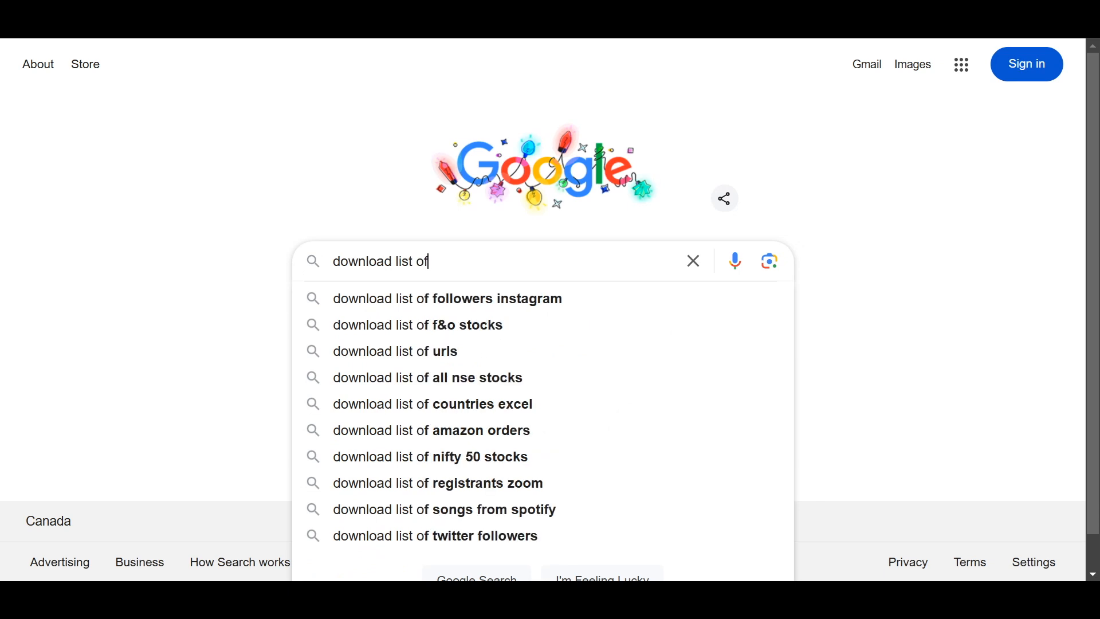
type("inappro")
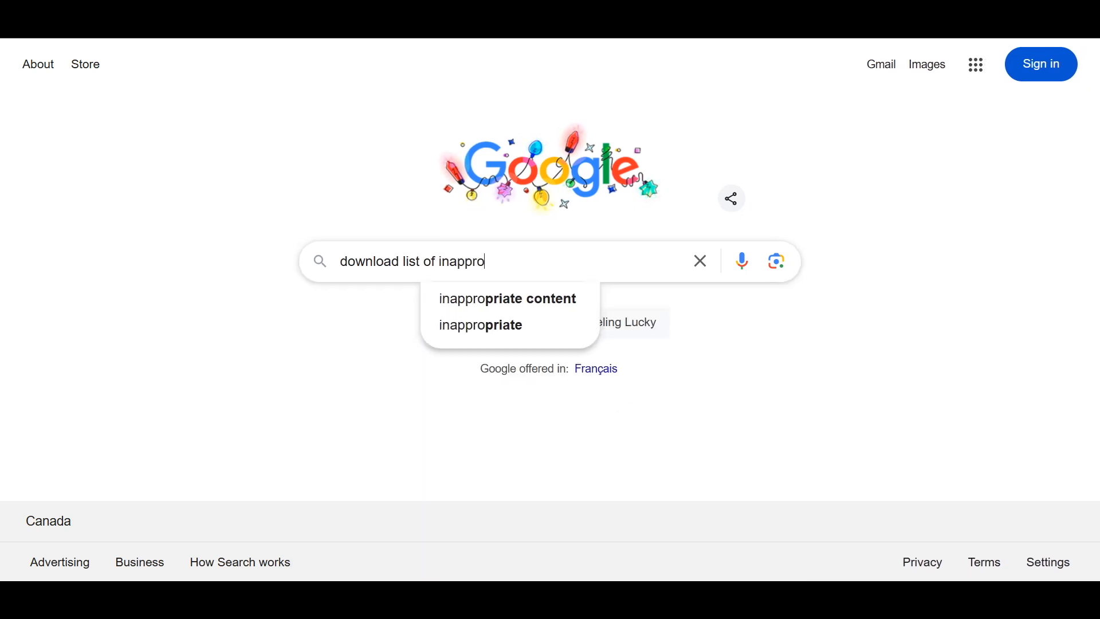
type("priate words")
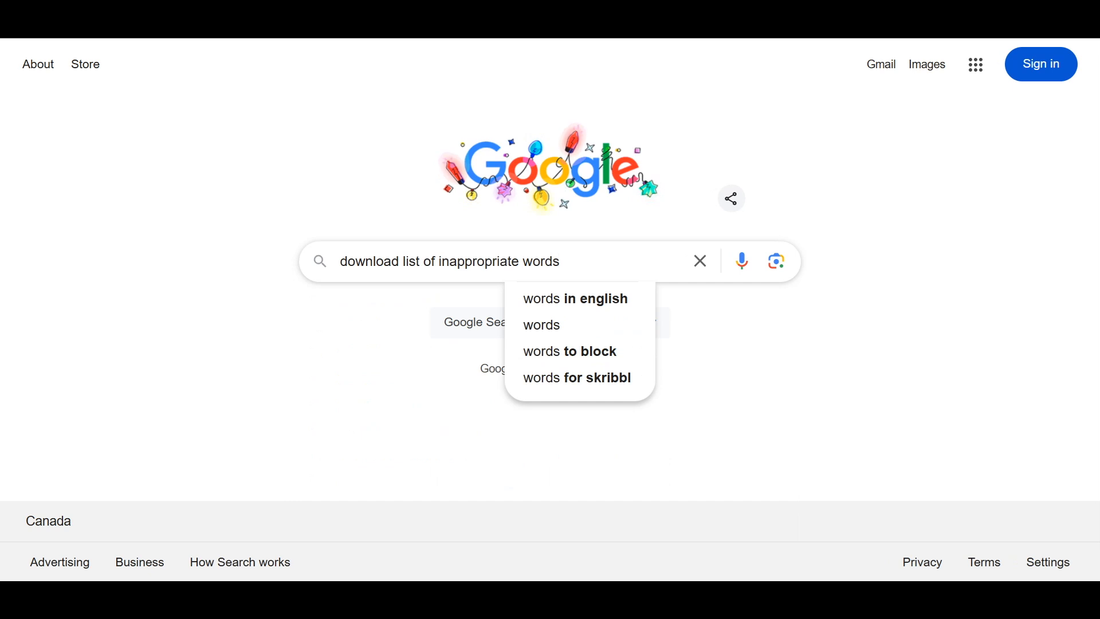
type(" in english")
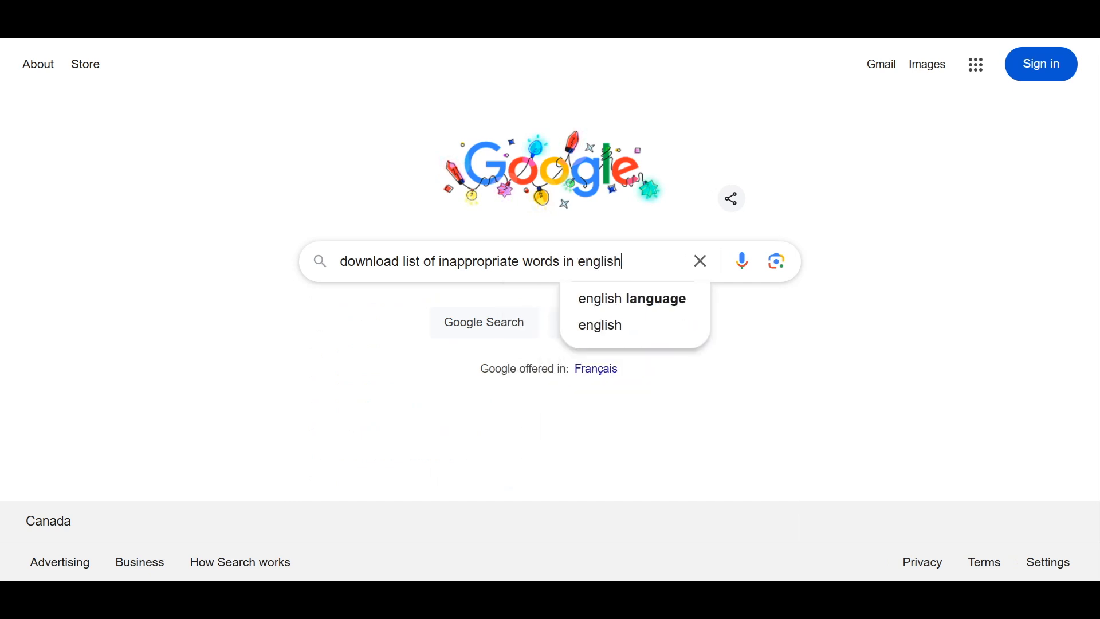
key("Return")
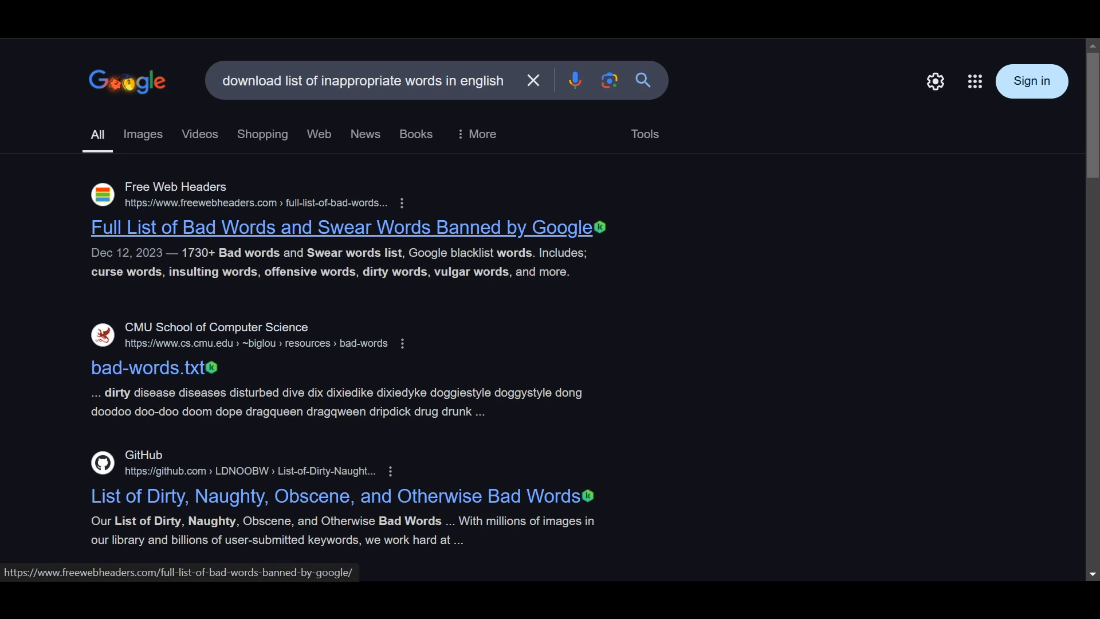
right_click(298, 229)
key("Escape")
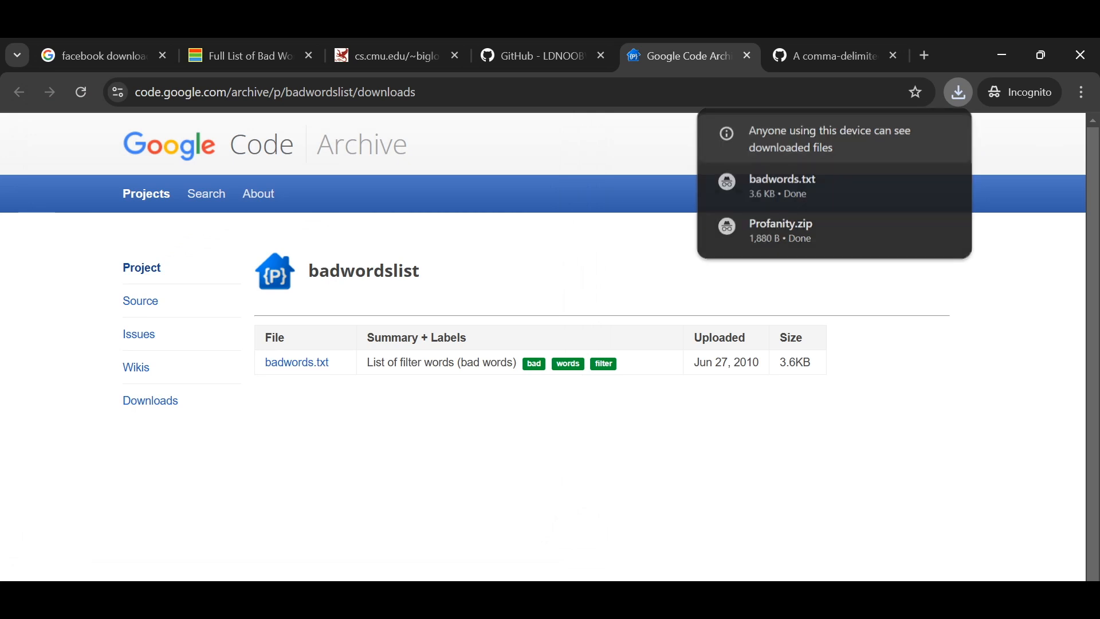
Step: Examine the word list files and the README's language table in the LDNOOBW GitHub repository
left_click(547, 55)
scroll(401, 401, "down", 8)
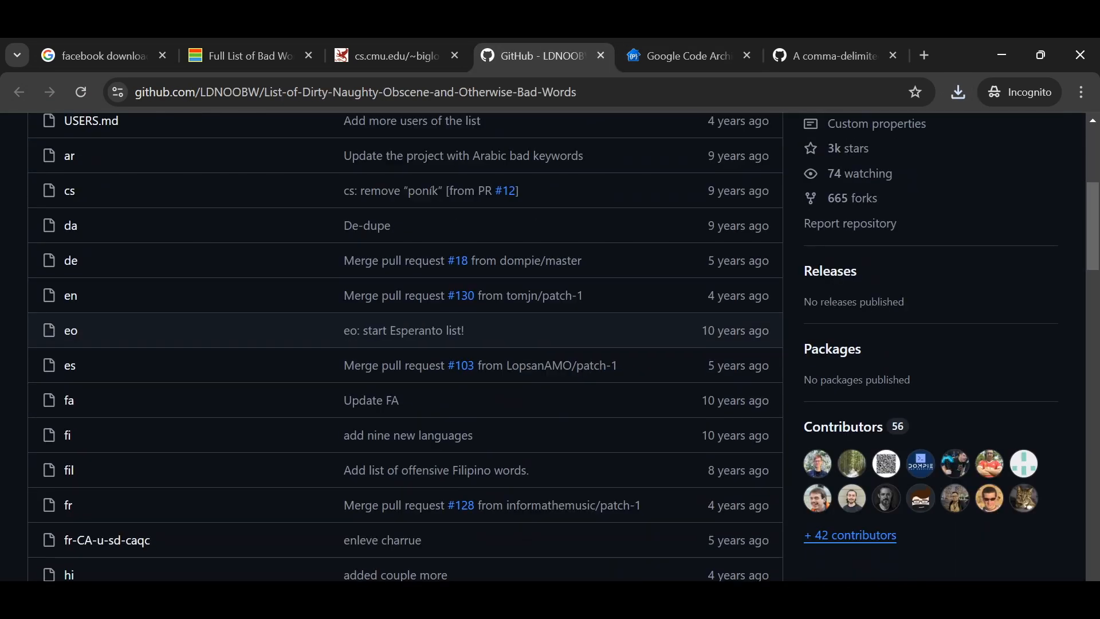
scroll(401, 378, "down", 7)
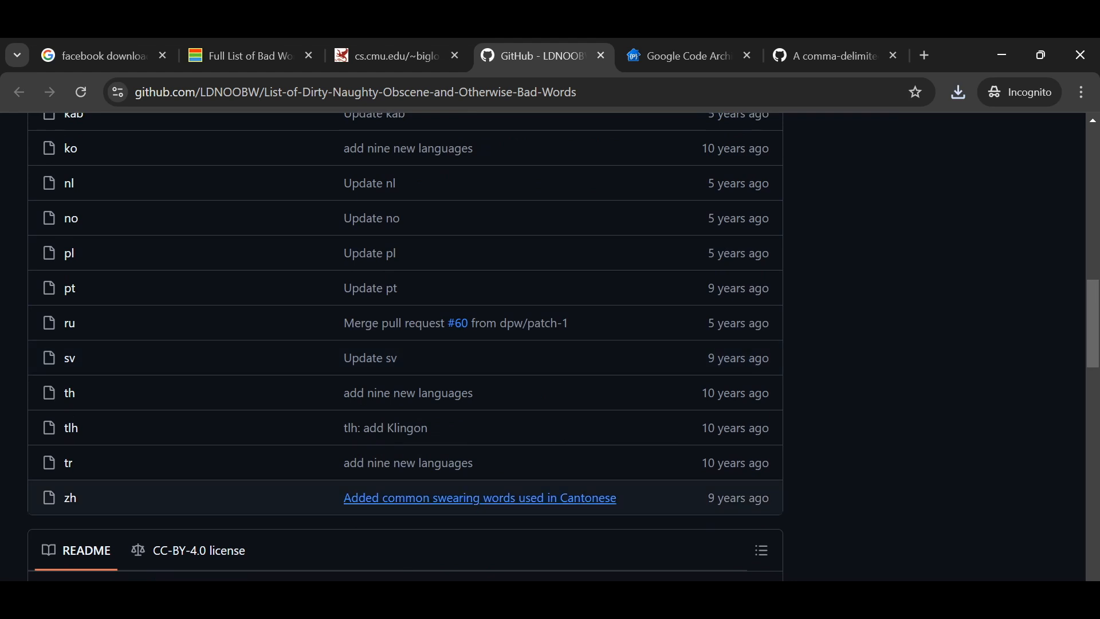
scroll(401, 343, "down", 10)
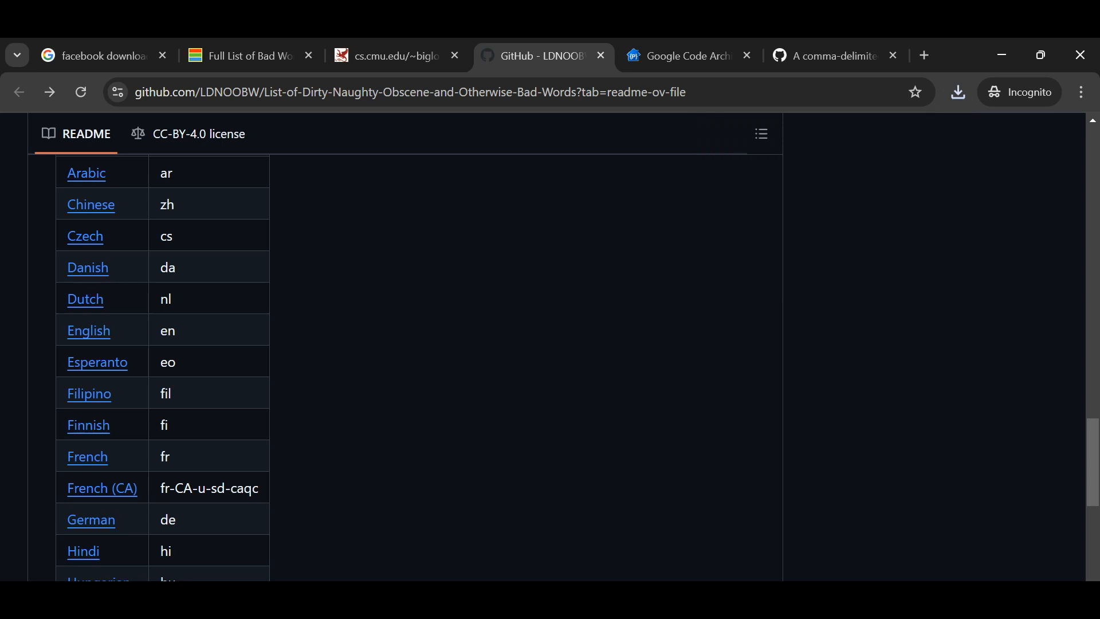
Step: Download the French (CA) word list file fr-CA-u-sd-caqc from the GitHub repository
left_click(102, 488)
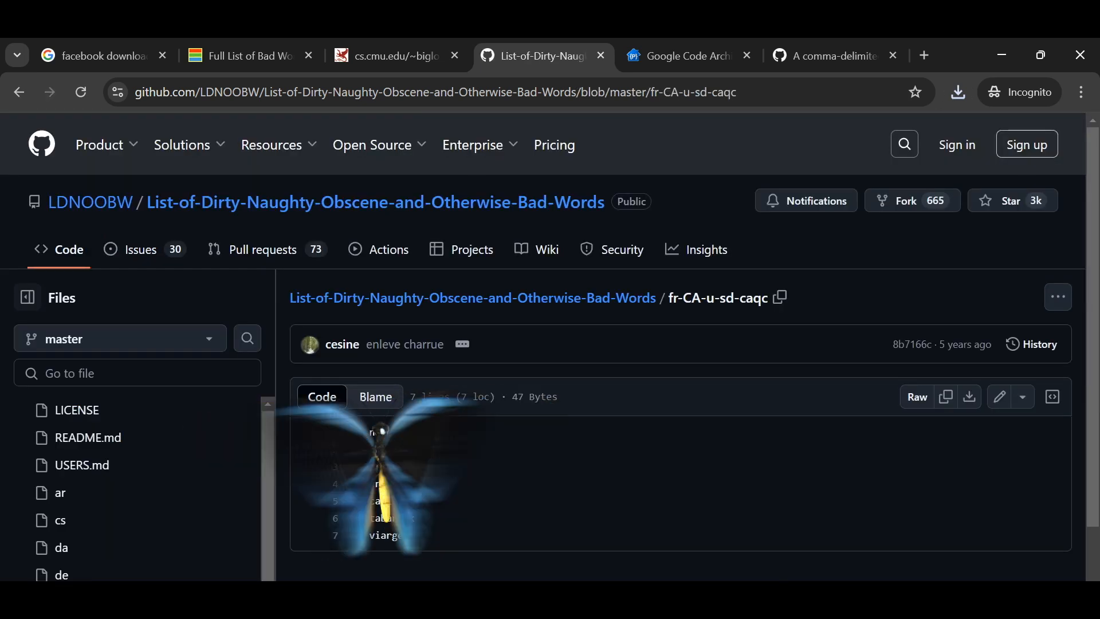
left_click(970, 396)
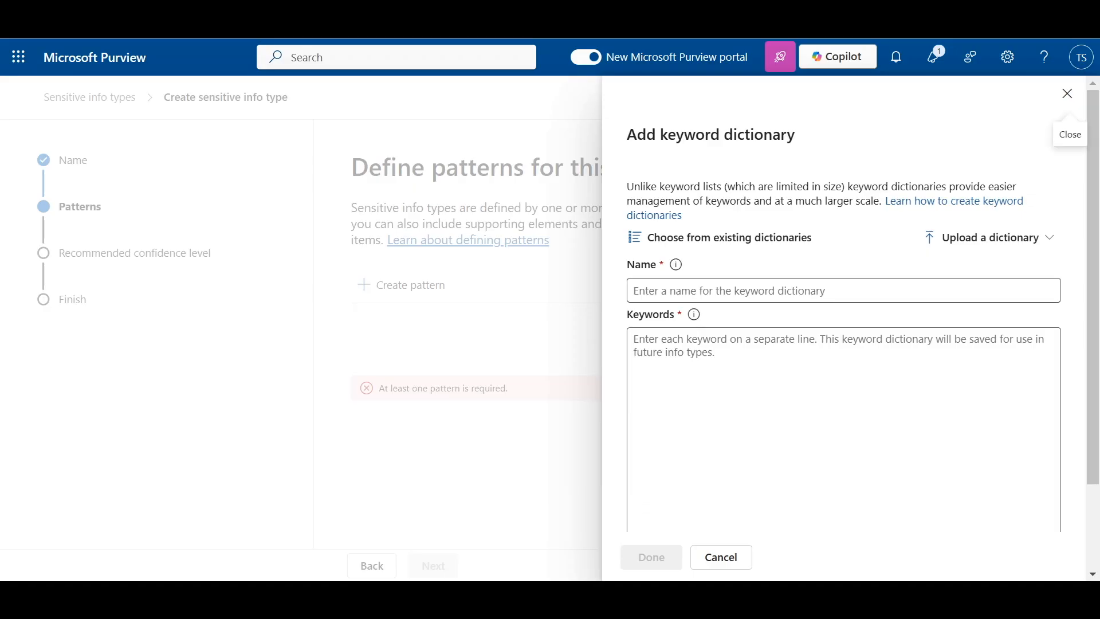
Step: In Microsoft Purview, add the keyword dictionary "English Profanity Dictionary" with keywords uploaded from EnglishProfanity.txt in the Selected folder
left_click(745, 290)
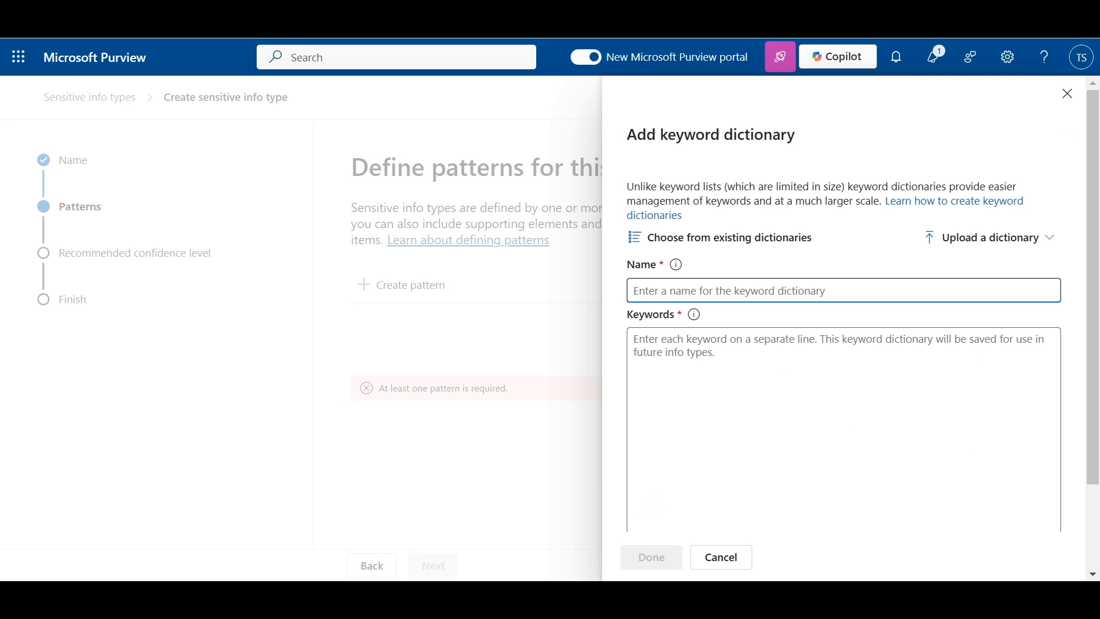
type("English Pr")
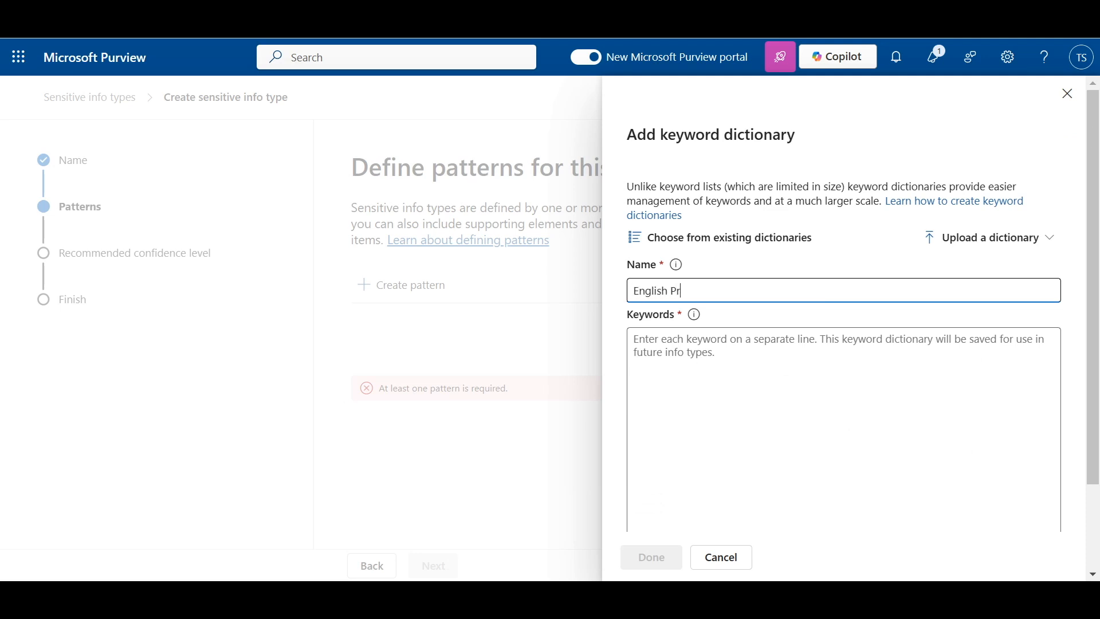
type("ofanity Dictionary")
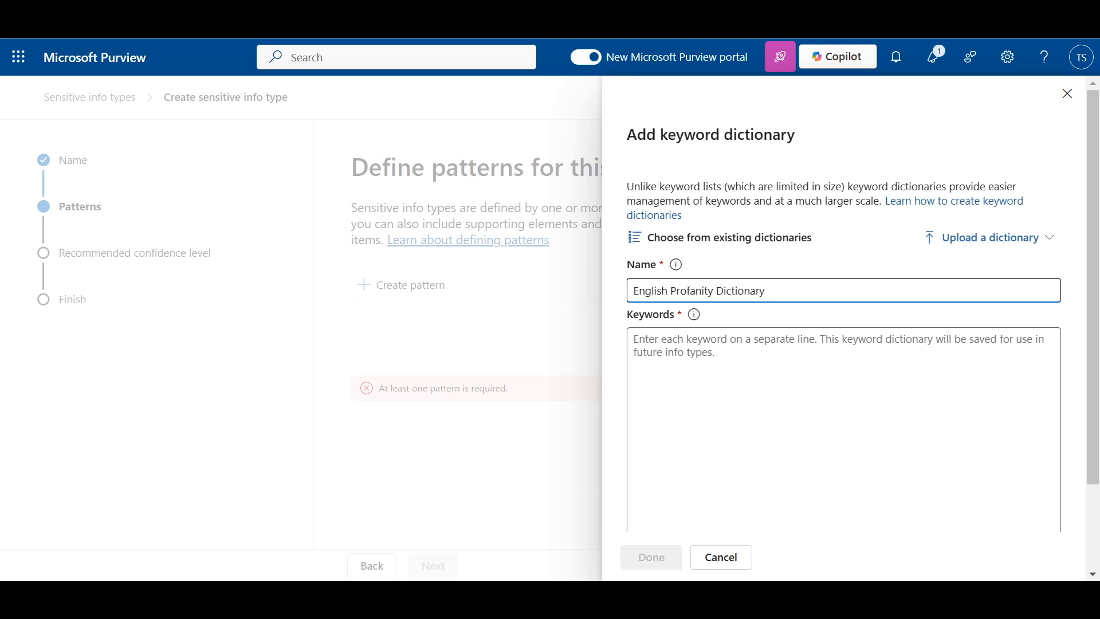
left_click(985, 237)
left_click(963, 270)
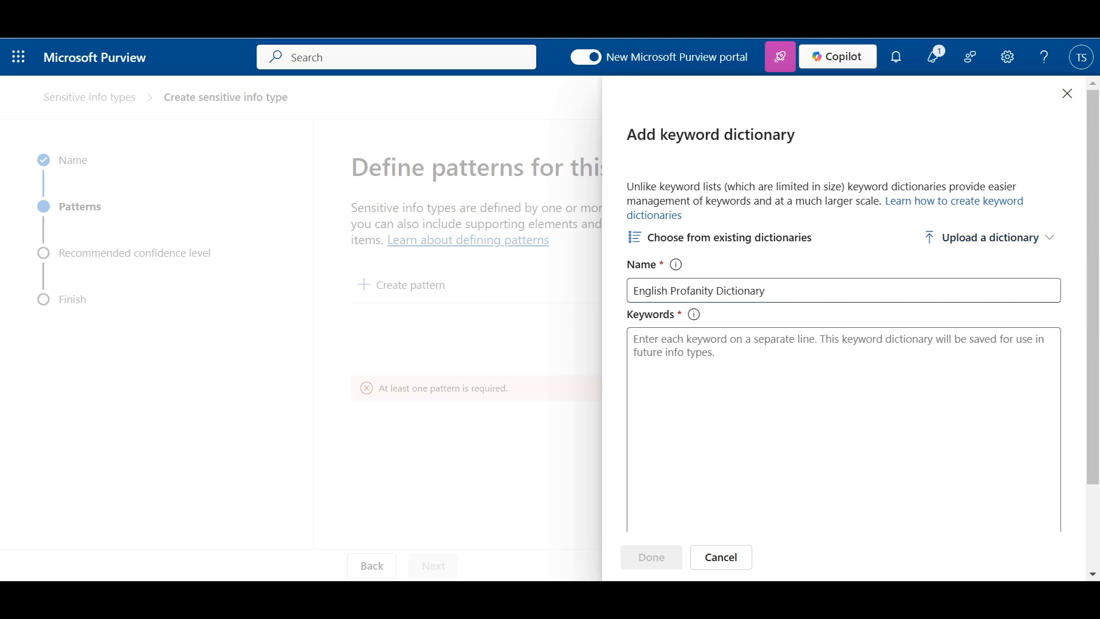
double_click(227, 153)
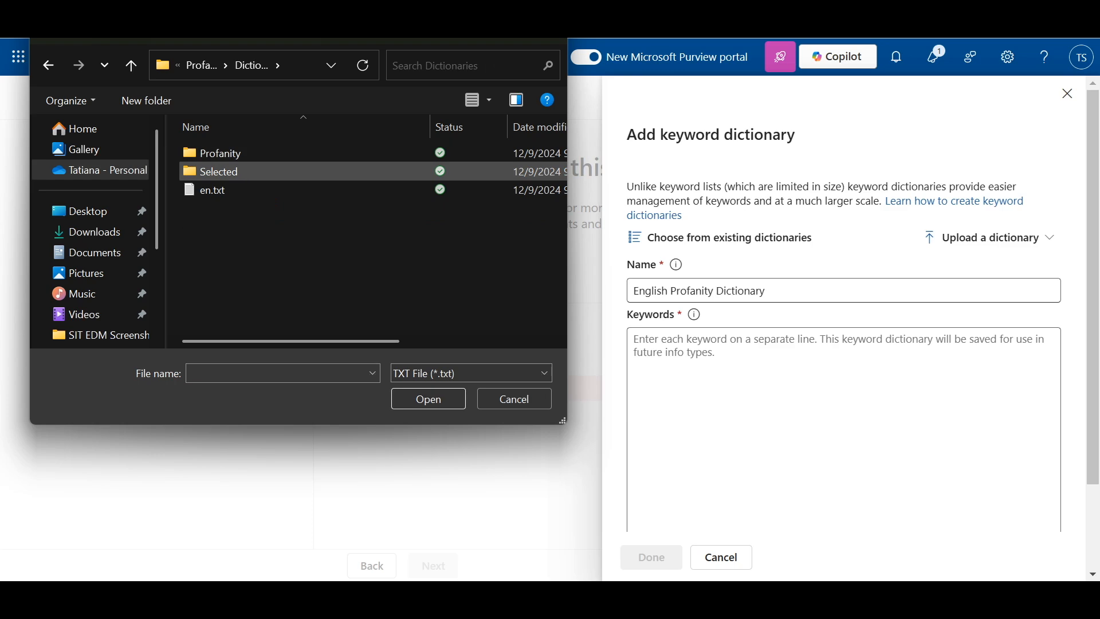
double_click(224, 171)
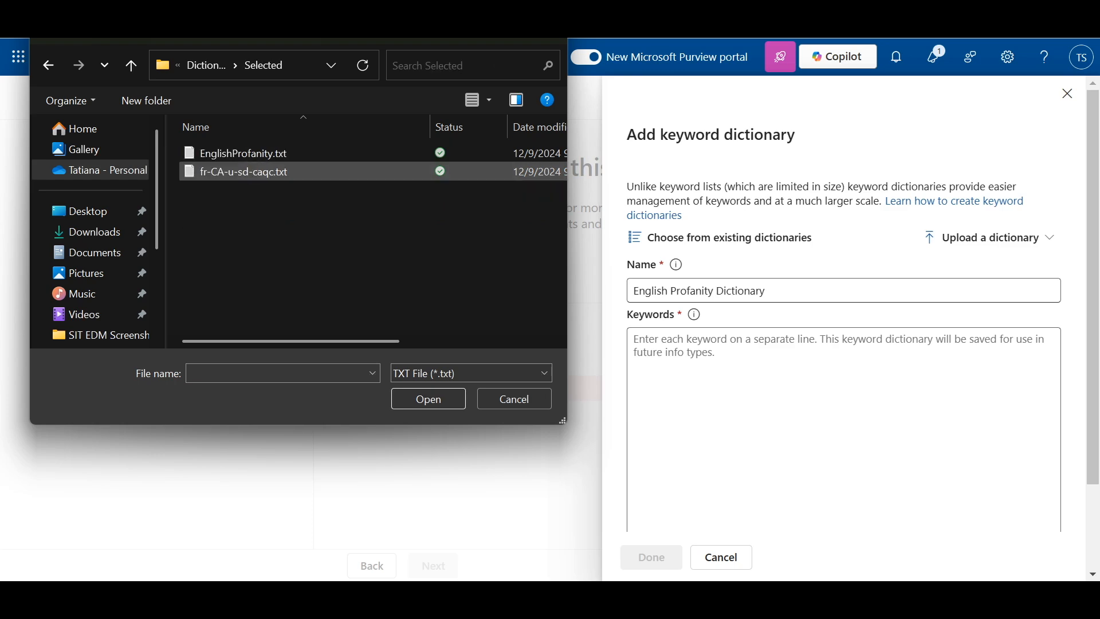
double_click(241, 153)
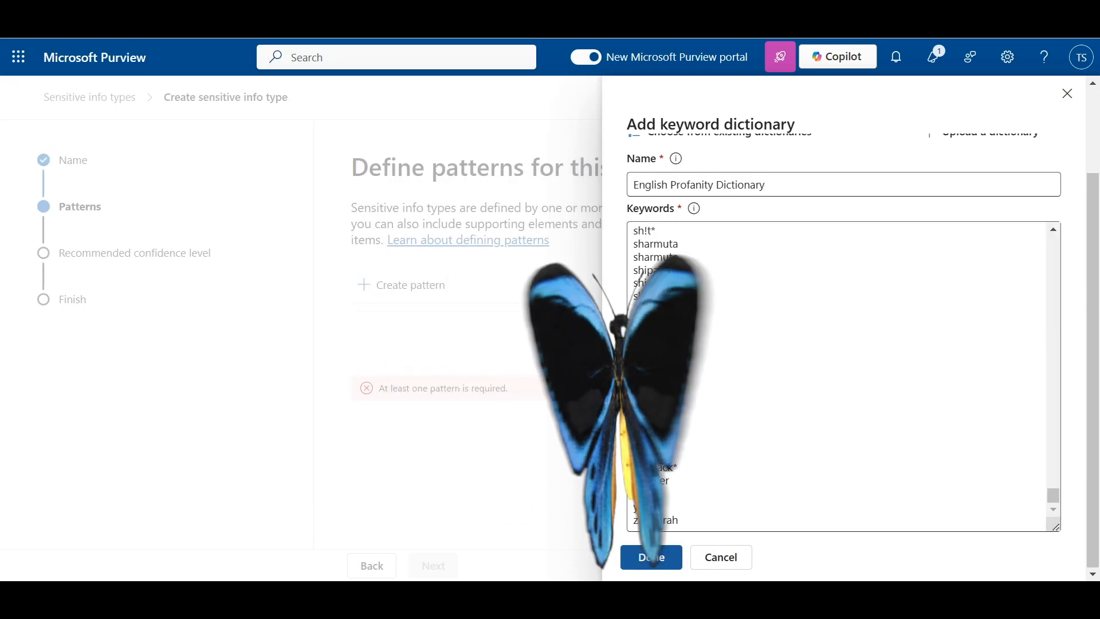
left_click(651, 556)
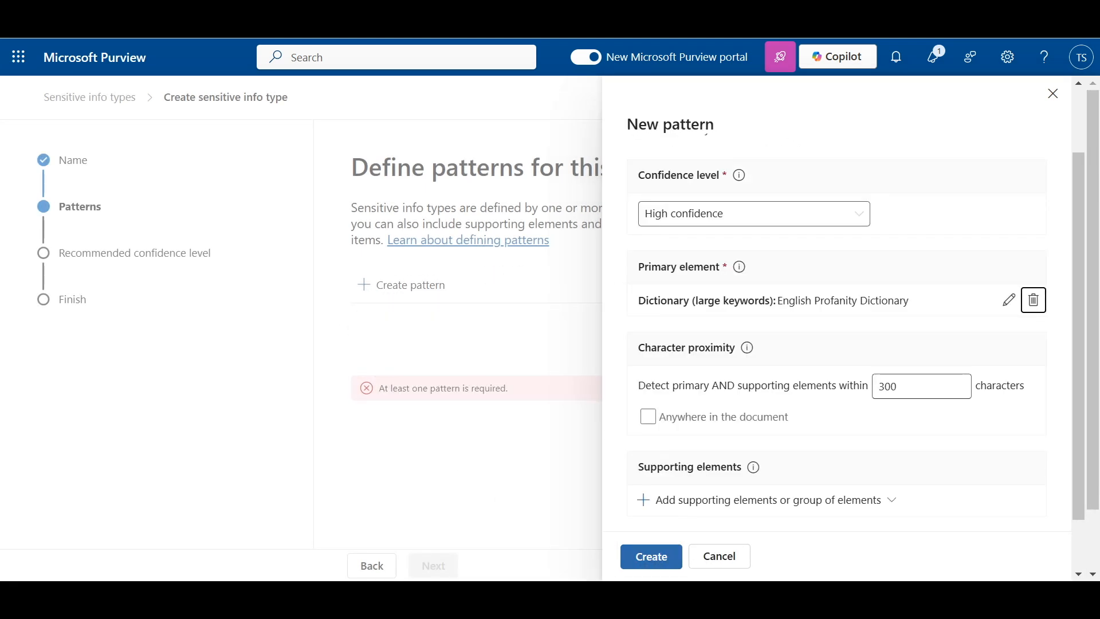
Step: Set the English pattern's character proximity to anywhere in the document and create the pattern
left_click(648, 417)
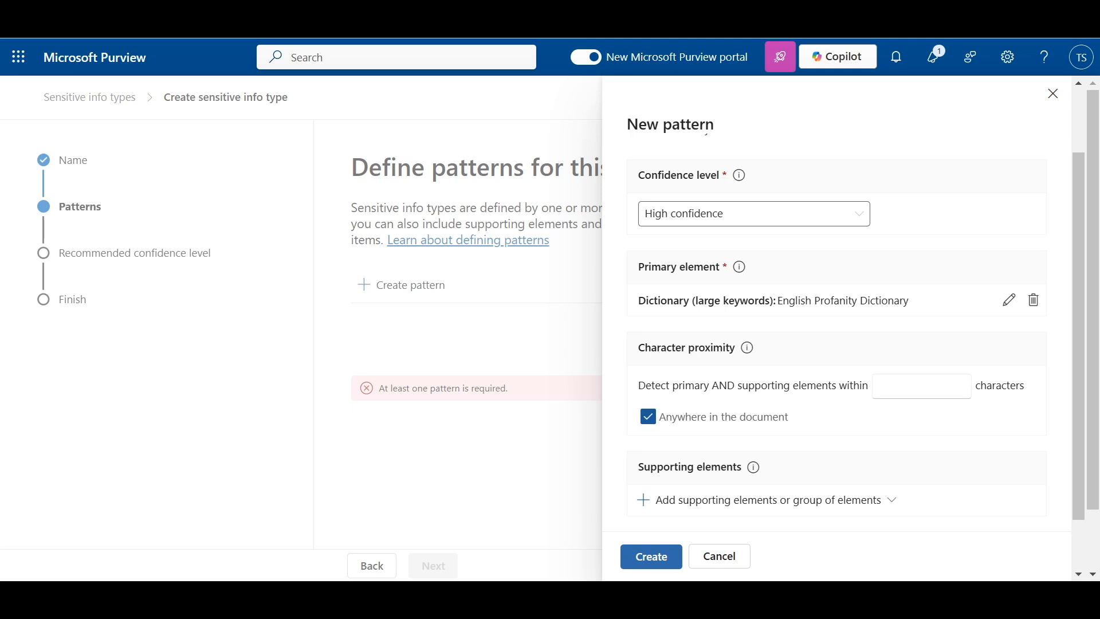
mouse_move(747, 348)
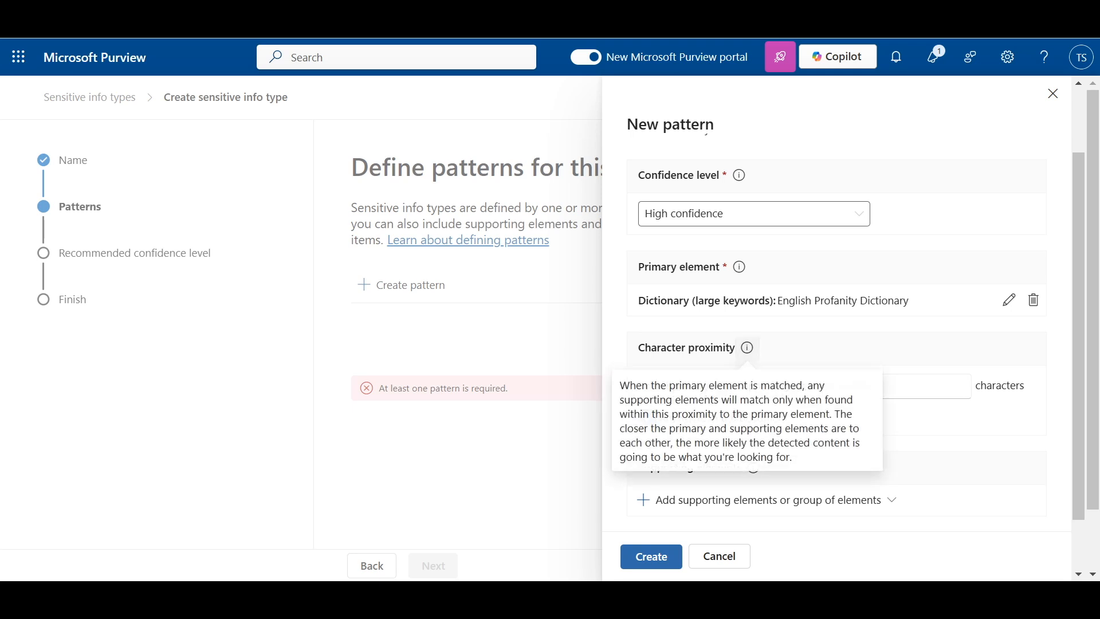
scroll(837, 344, "down", 3)
left_click(651, 486)
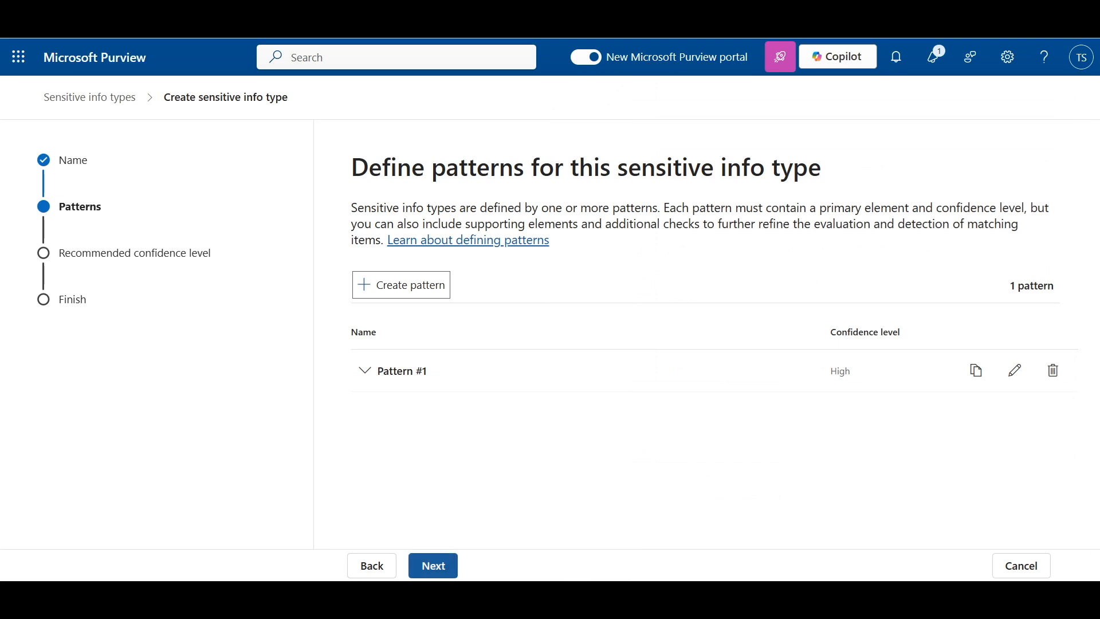
Step: Start a second pattern with the keyword dictionary "French Profanity Dictionary" as primary element, uploaded from fr-CA-u-sd-caqc.txt
left_click(401, 285)
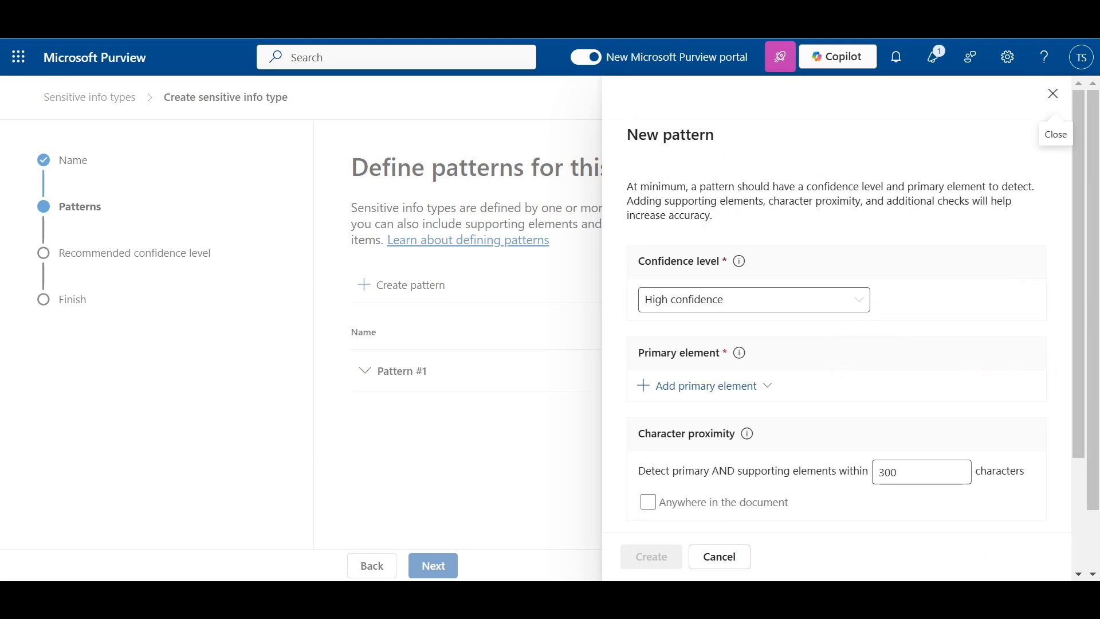
left_click(704, 386)
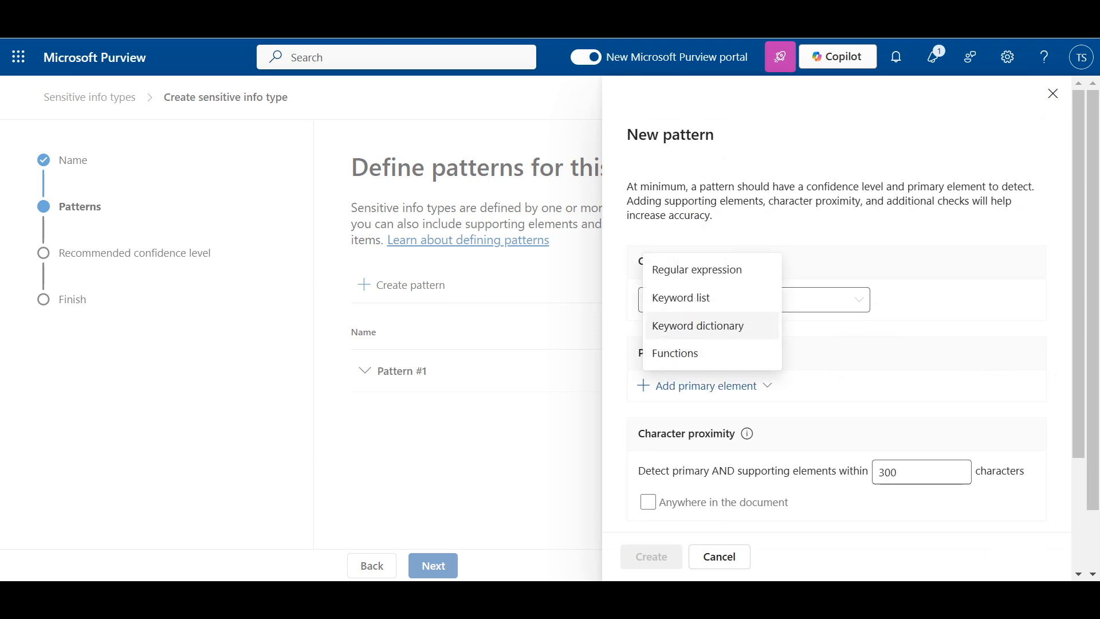
left_click(699, 321)
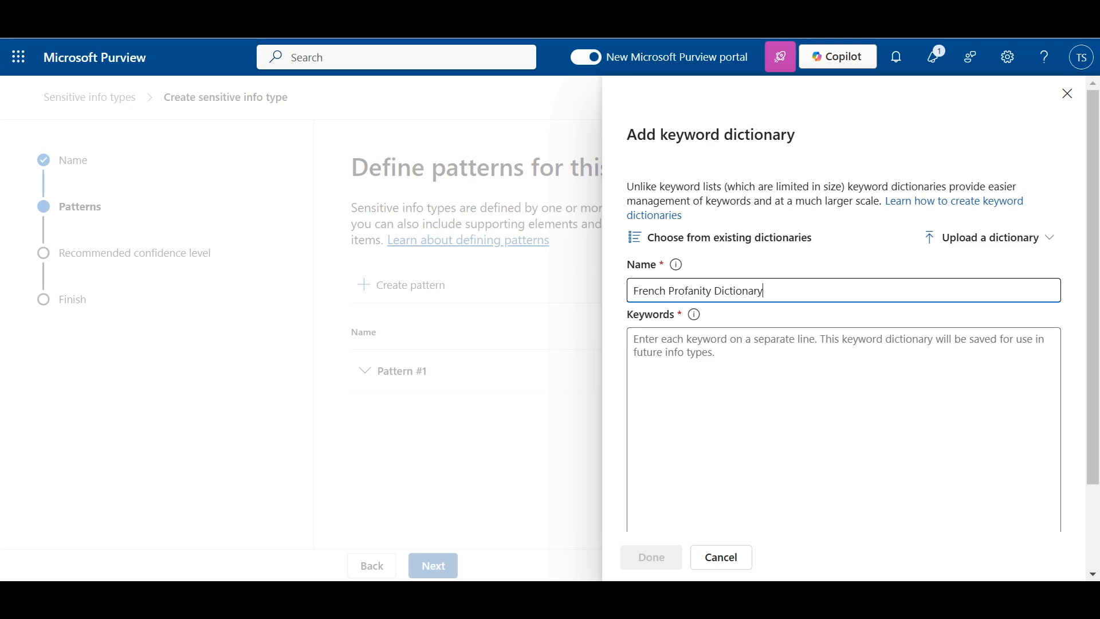
left_click(990, 237)
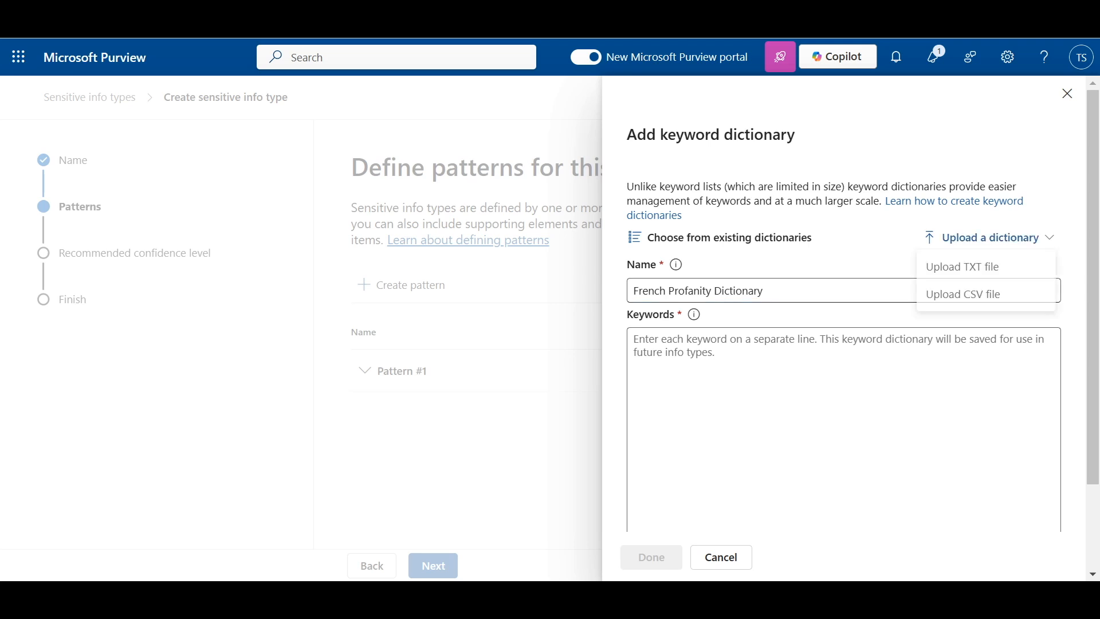
left_click(962, 270)
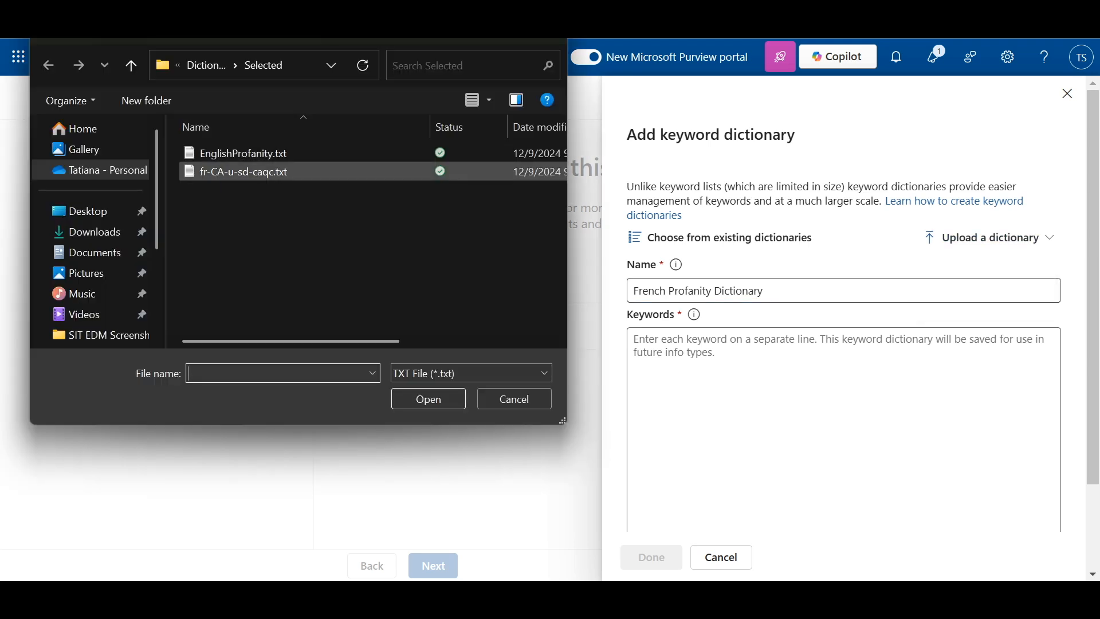
double_click(244, 172)
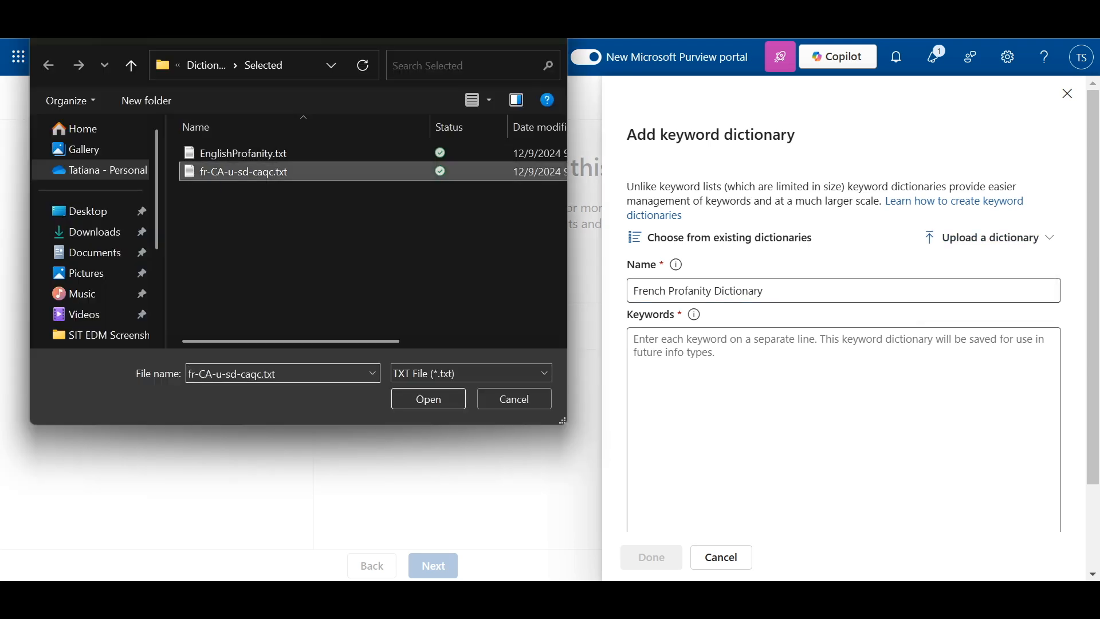
left_click(652, 557)
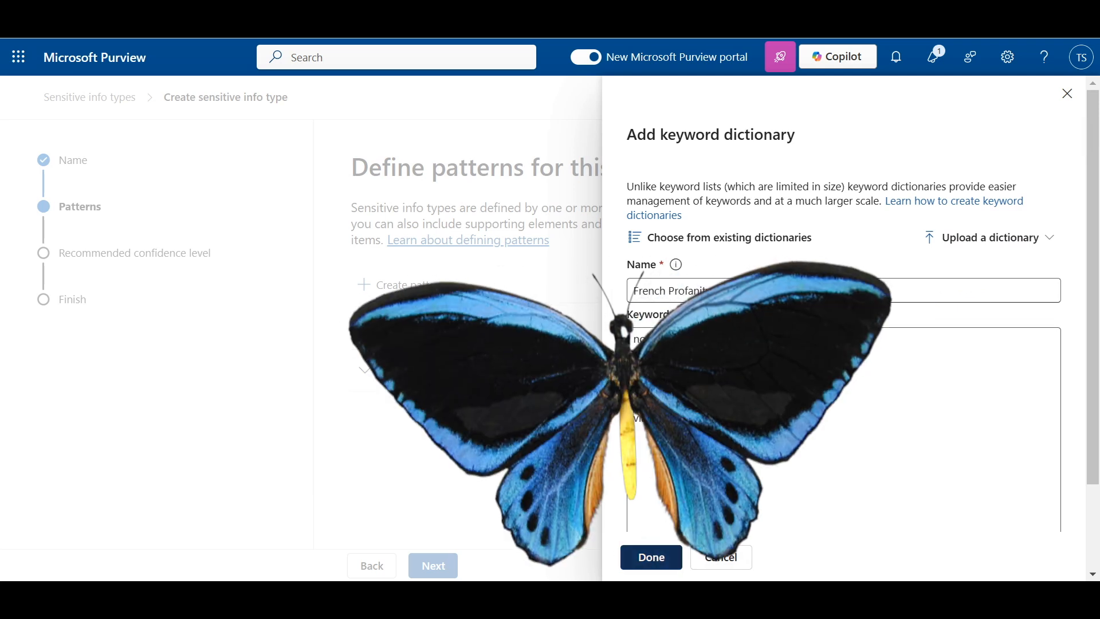
Step: Allow matches anywhere in the document for the French dictionary pattern and create it
scroll(836, 321, "down", 2)
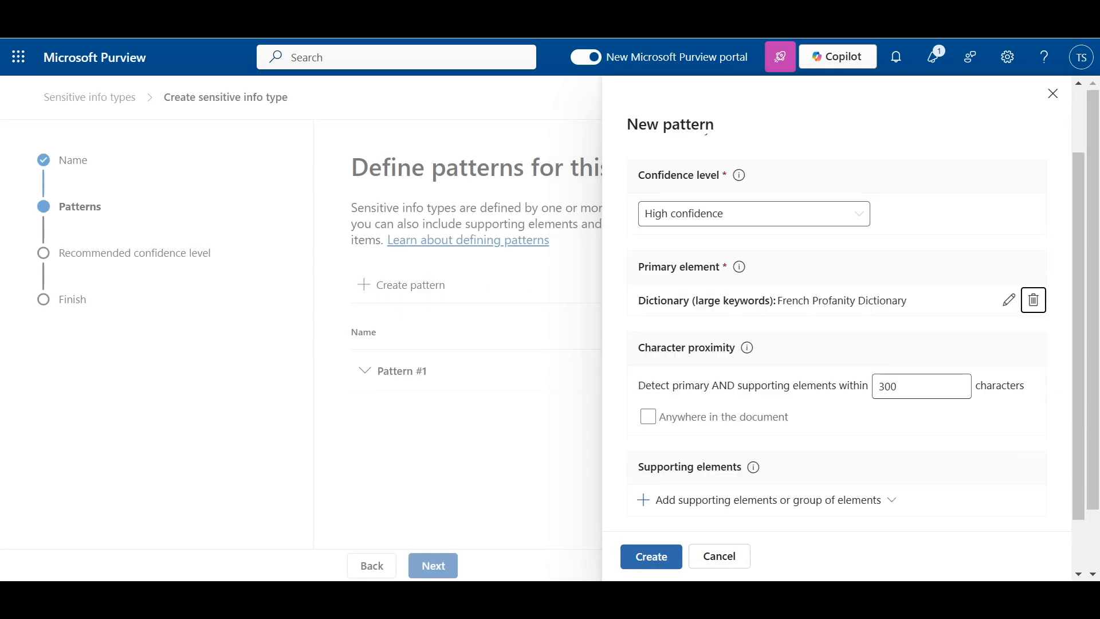
left_click(648, 417)
scroll(837, 344, "down", 3)
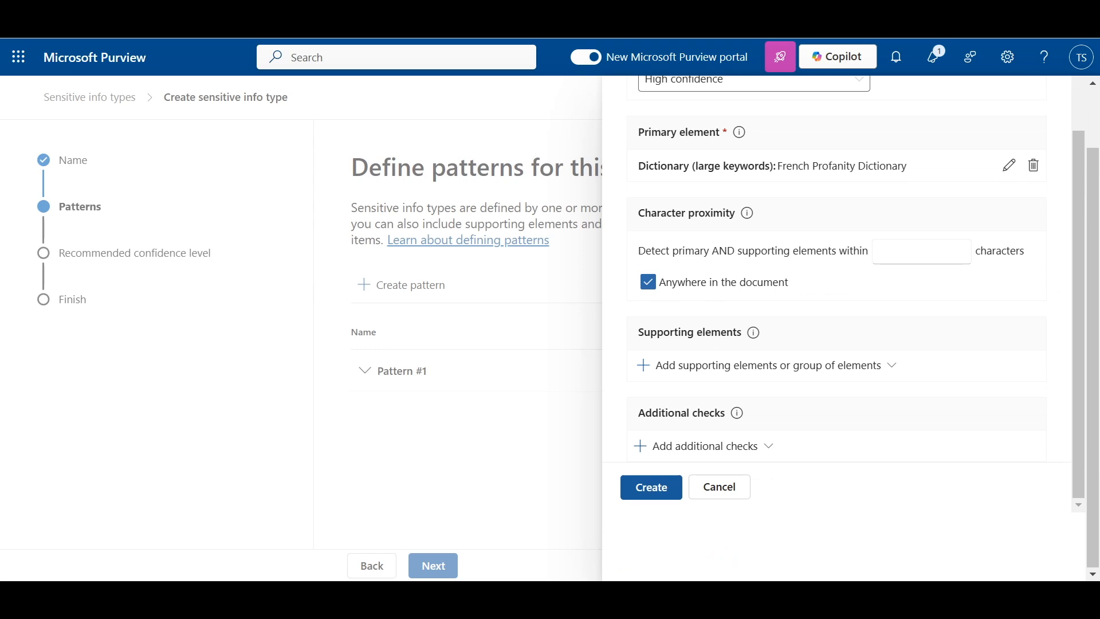
left_click(651, 487)
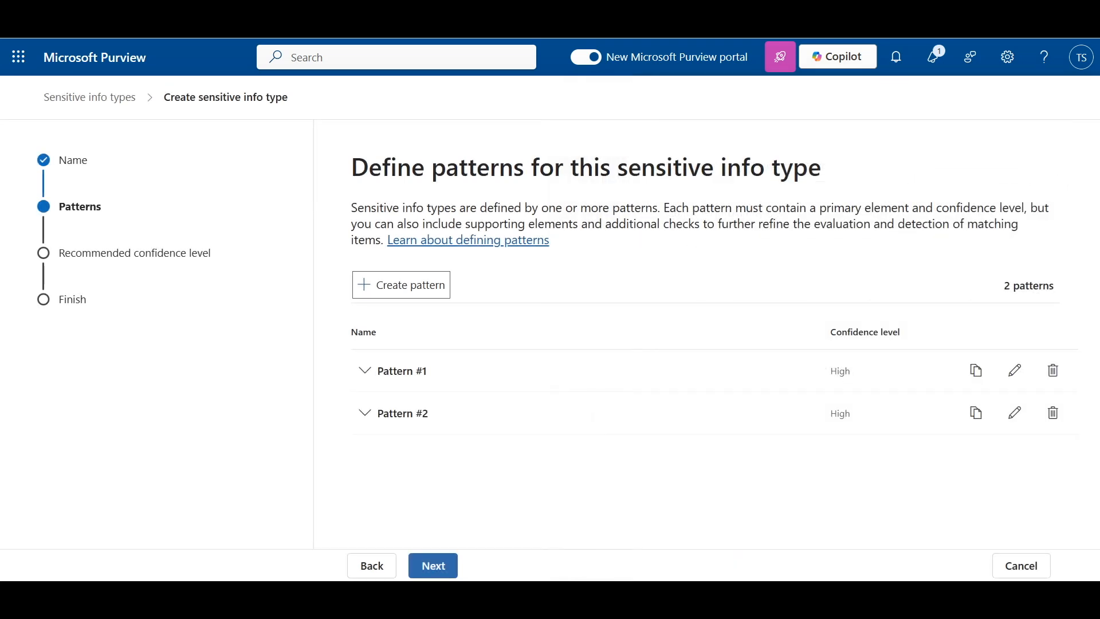
Step: Review the details of both patterns, accept the high recommended confidence level, and finish creating the sensitive info type
left_click(365, 413)
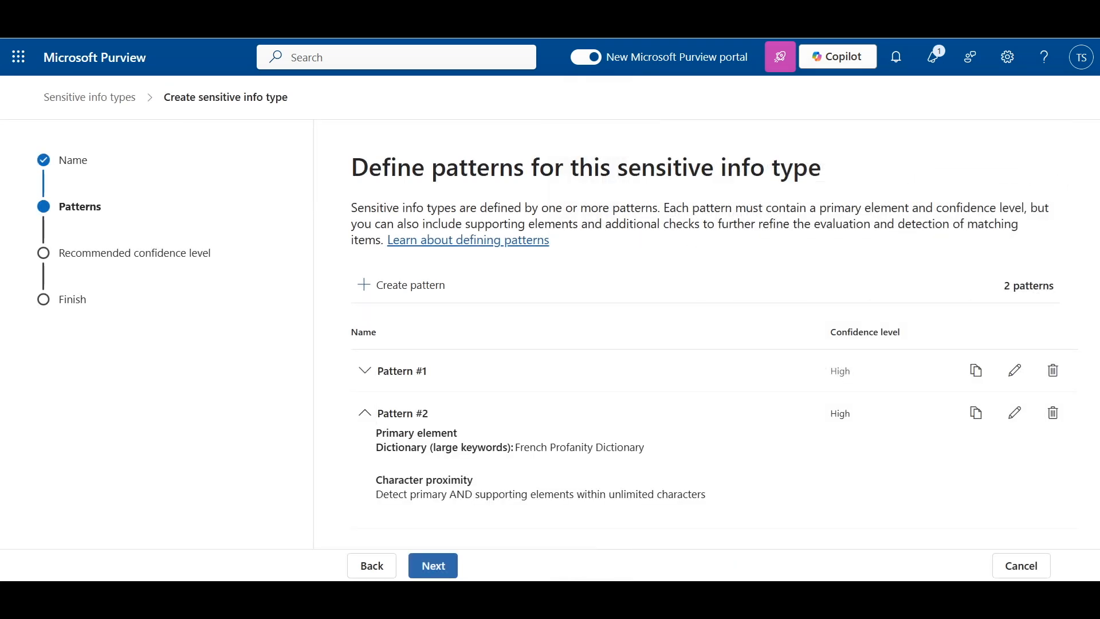
left_click(365, 370)
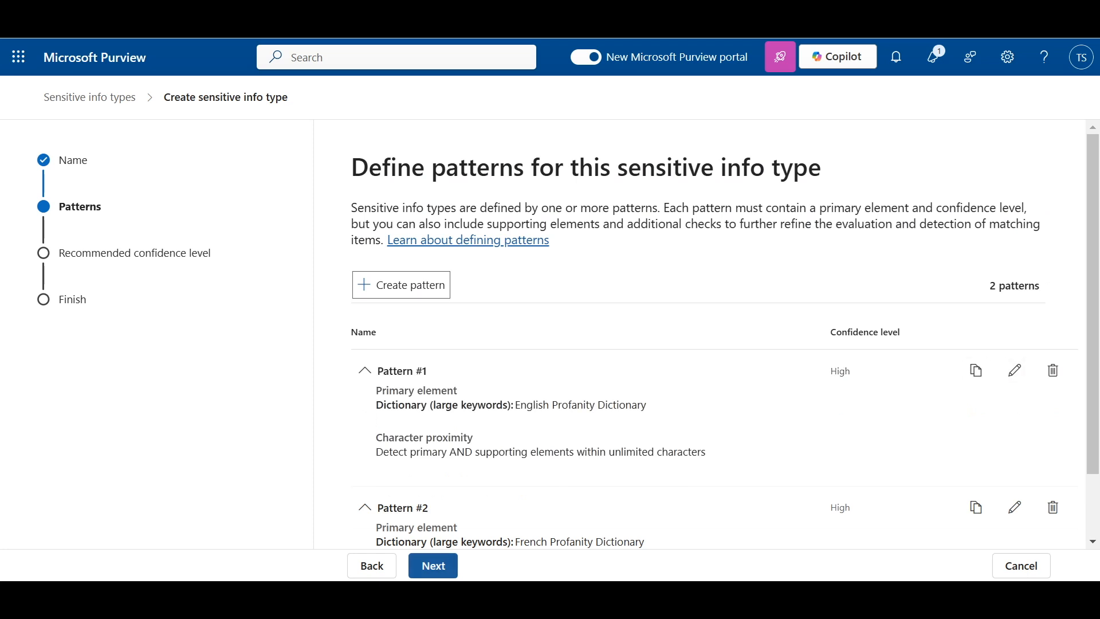
left_click(433, 565)
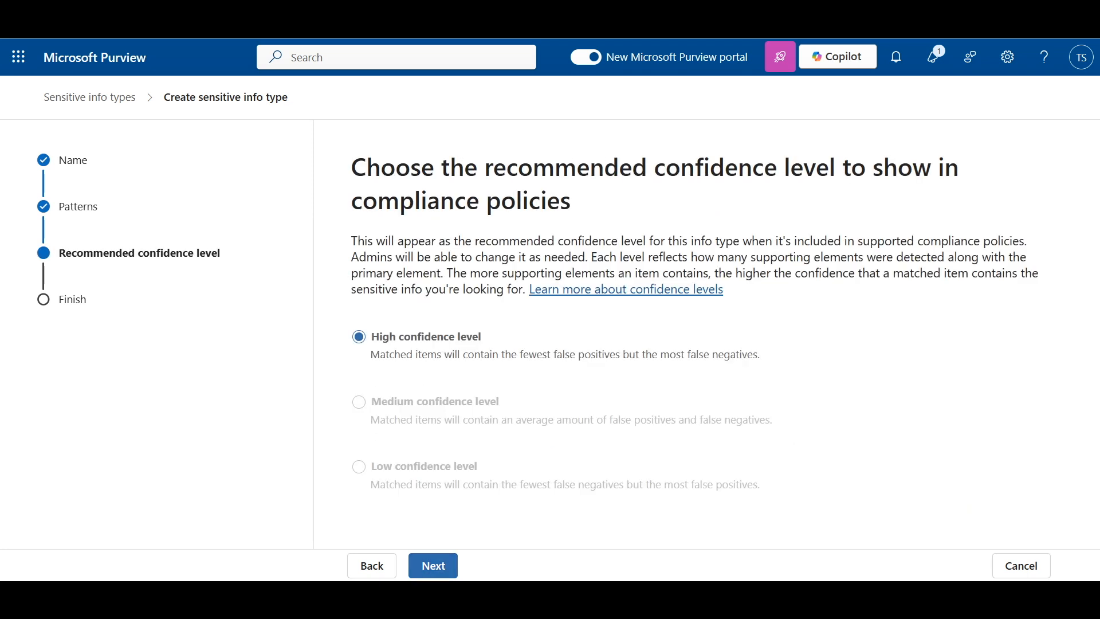
left_click(433, 566)
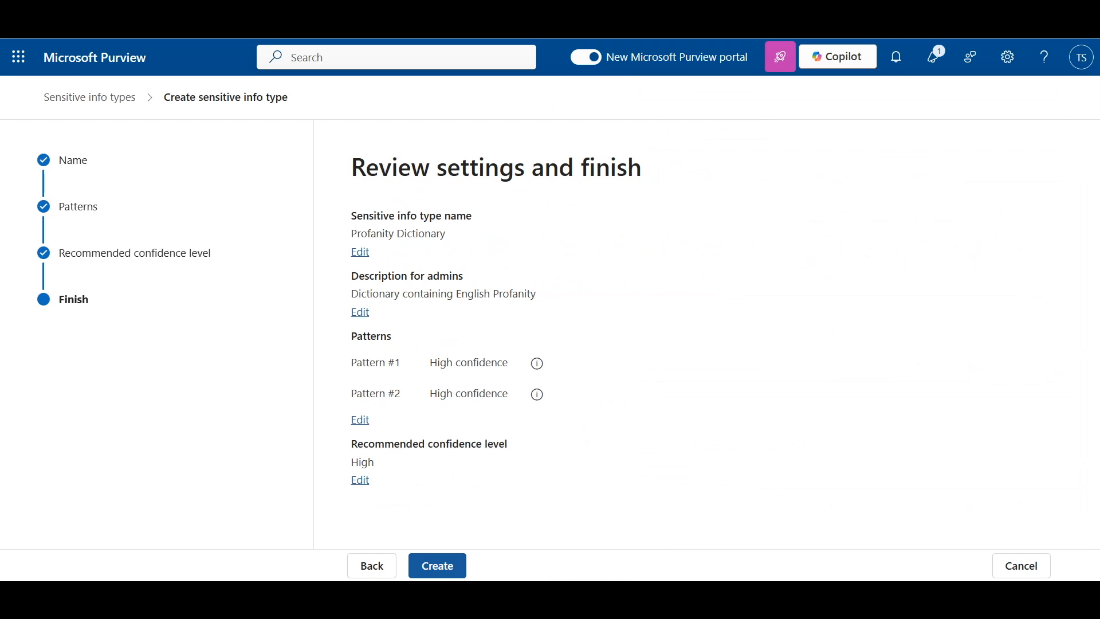
left_click(436, 566)
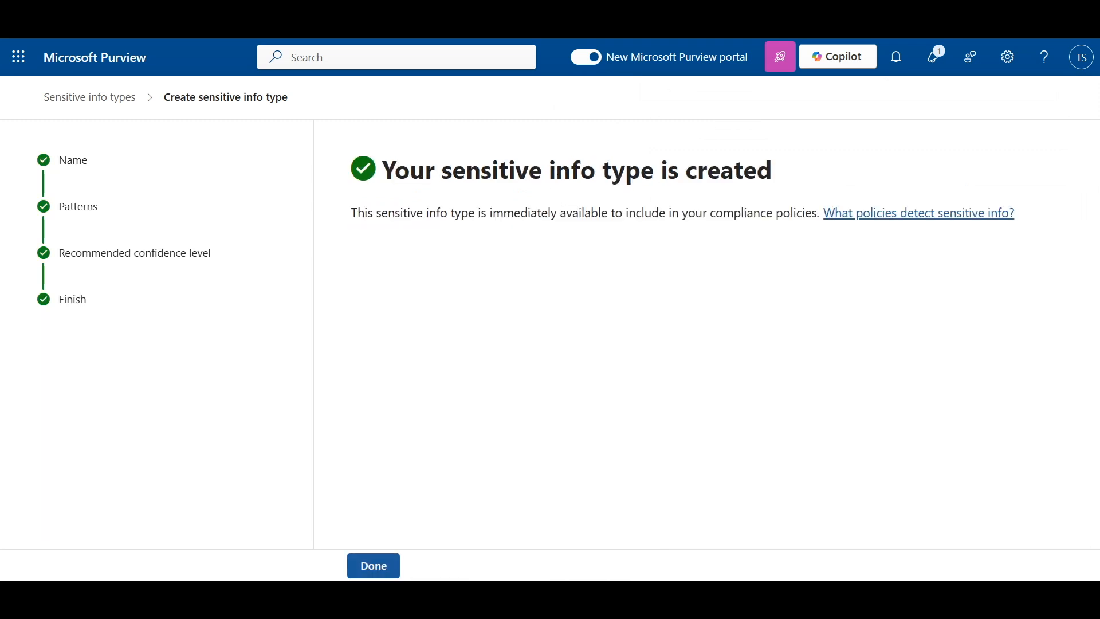
left_click(373, 565)
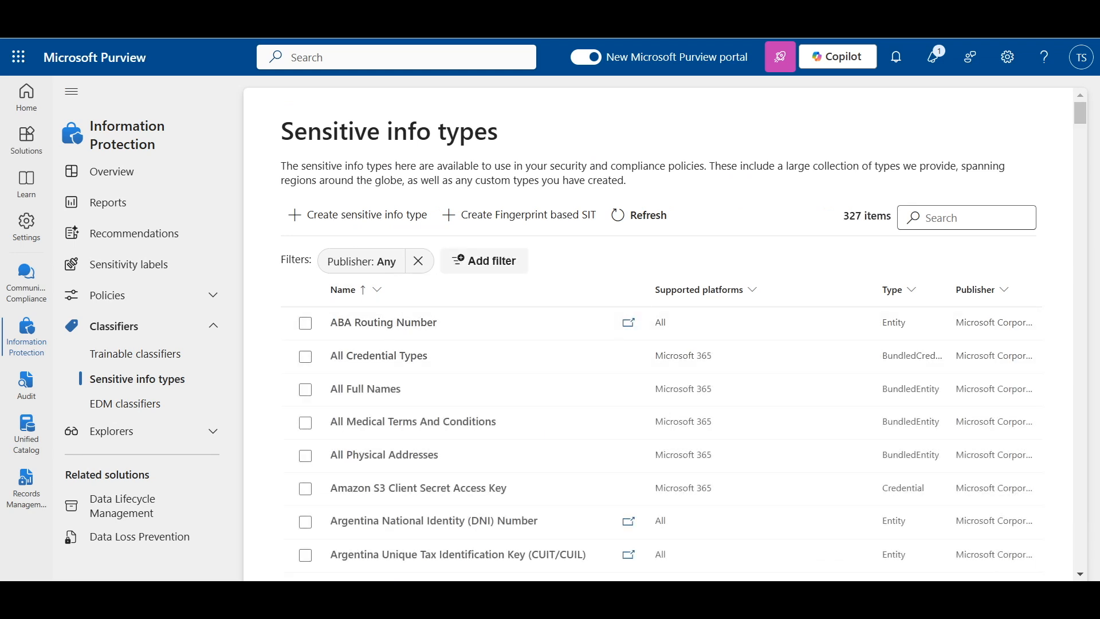
Step: Filter the sensitive info types by publisher 5nmxwp and examine the details of Profanity Dictionary
left_click(361, 261)
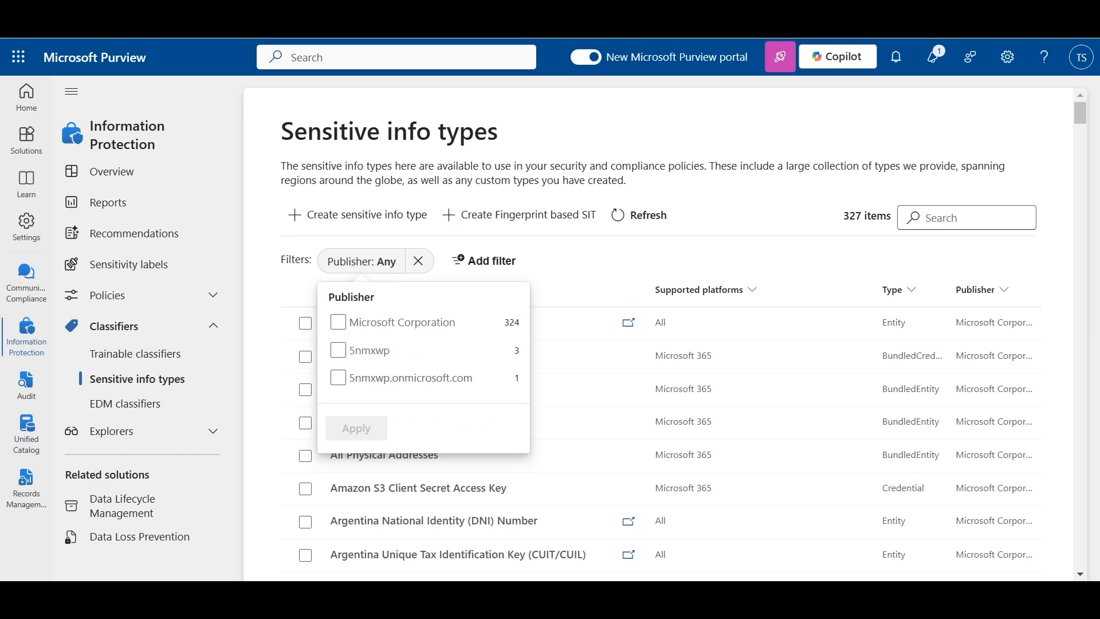
left_click(338, 350)
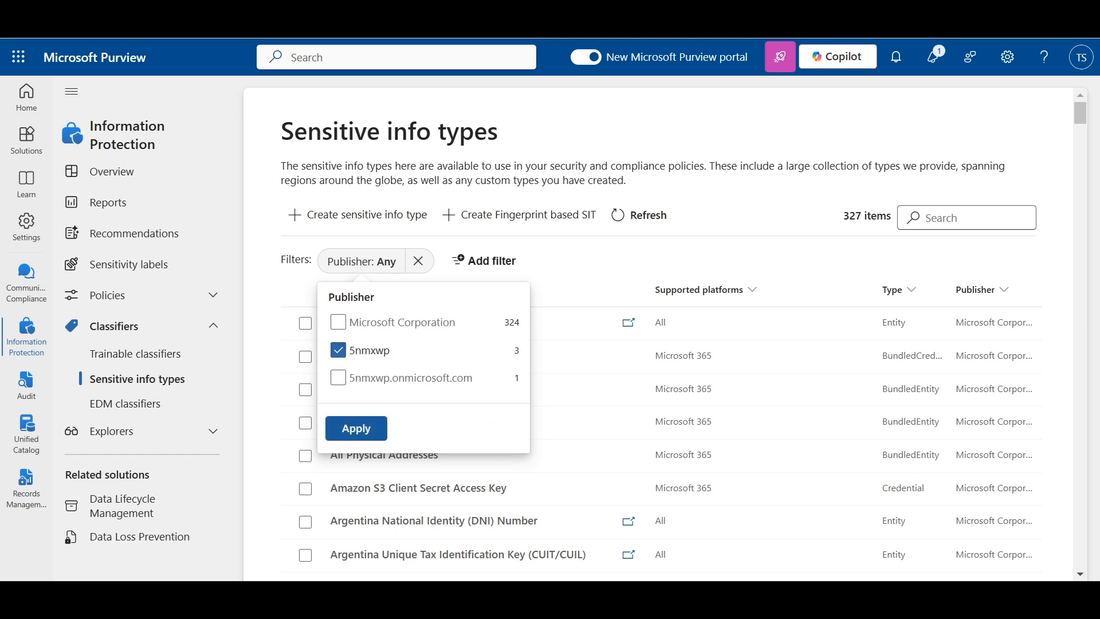
left_click(356, 429)
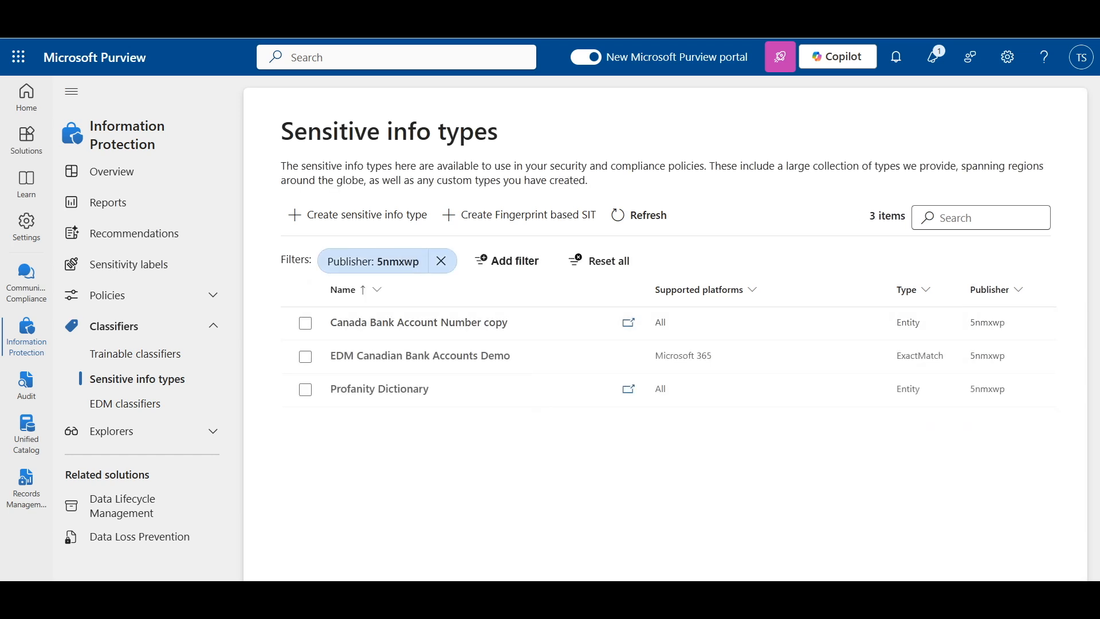
left_click(379, 389)
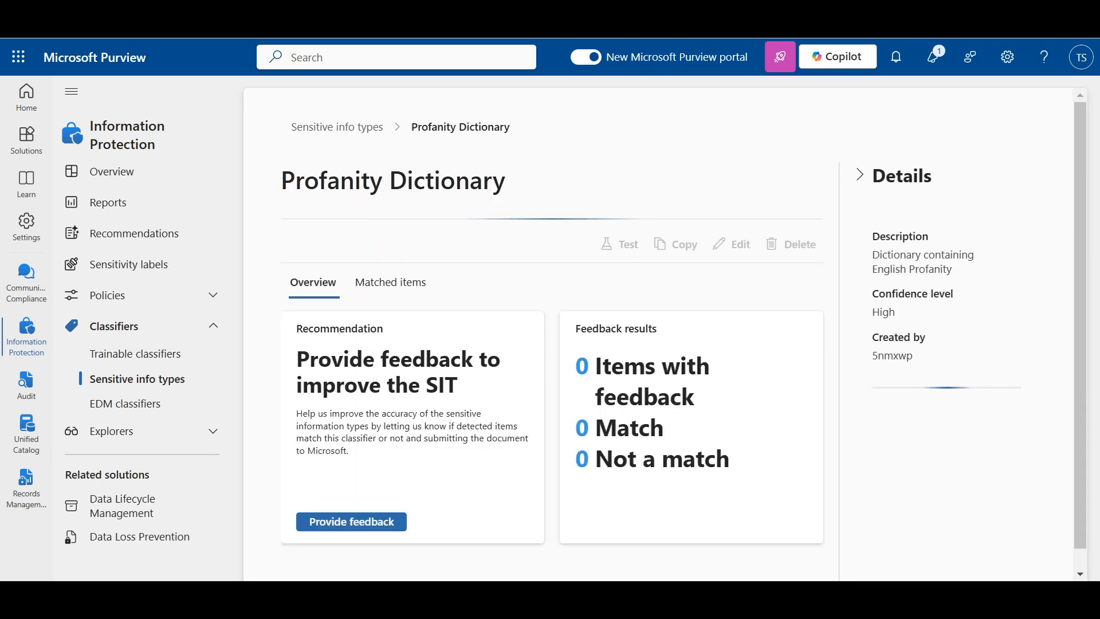
scroll(553, 366, "down", 1)
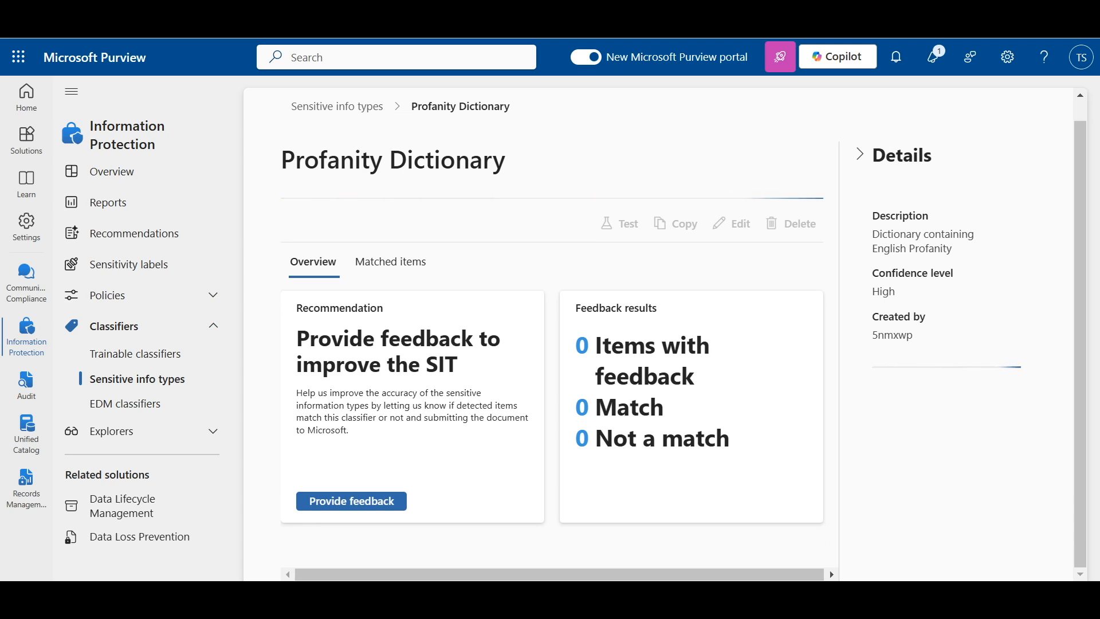
Step: Start creating a custom policy from scratch in Data Loss Prevention
left_click(26, 137)
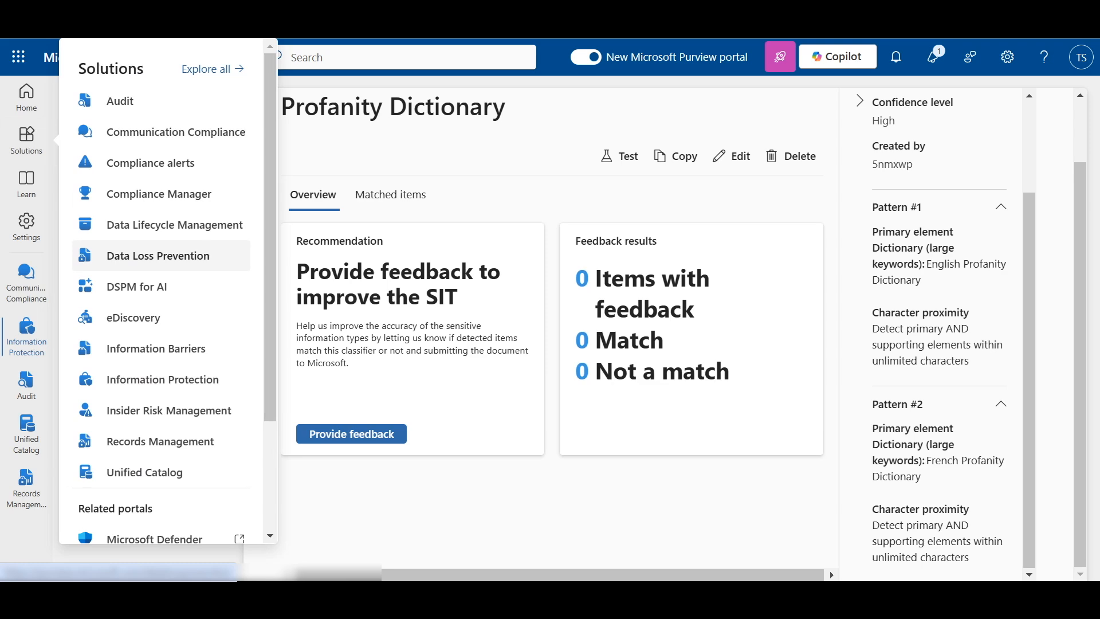
left_click(158, 256)
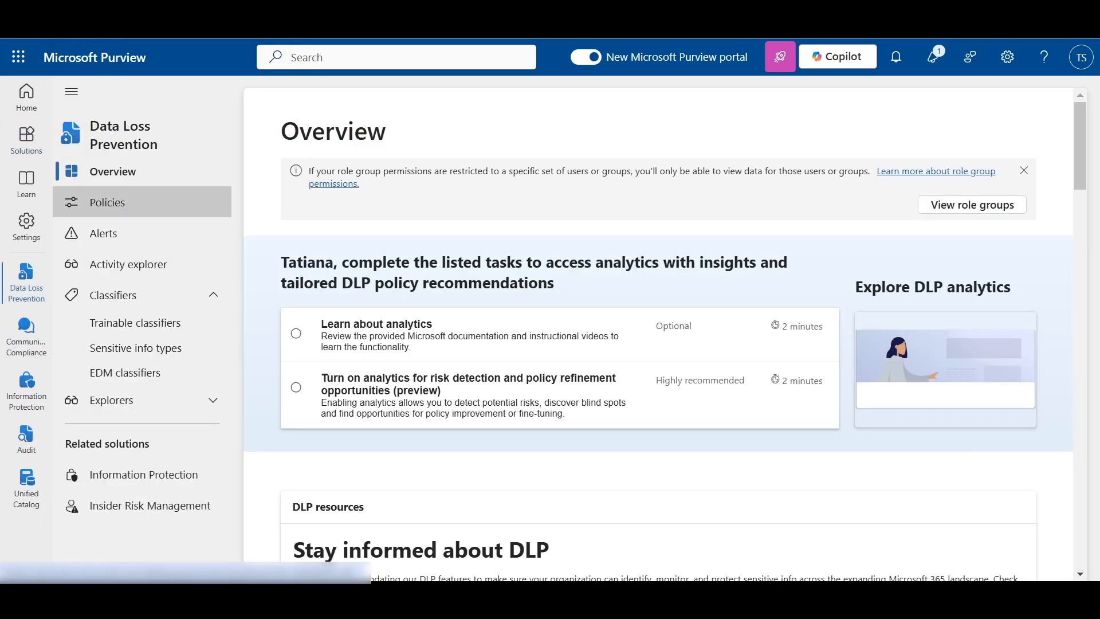
left_click(107, 202)
left_click(332, 291)
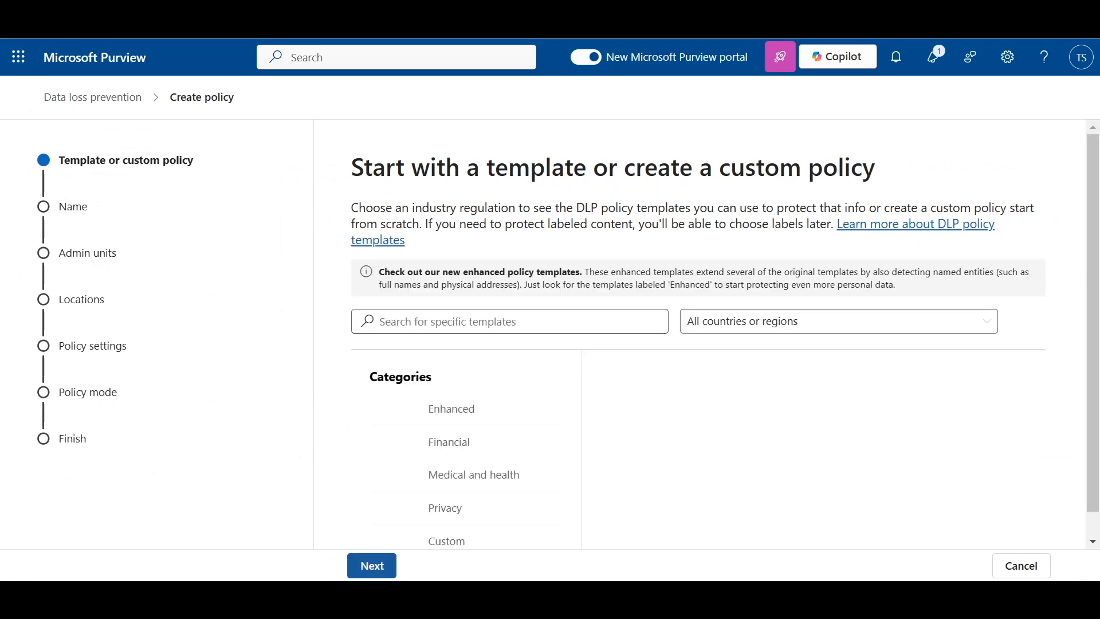
left_click(372, 566)
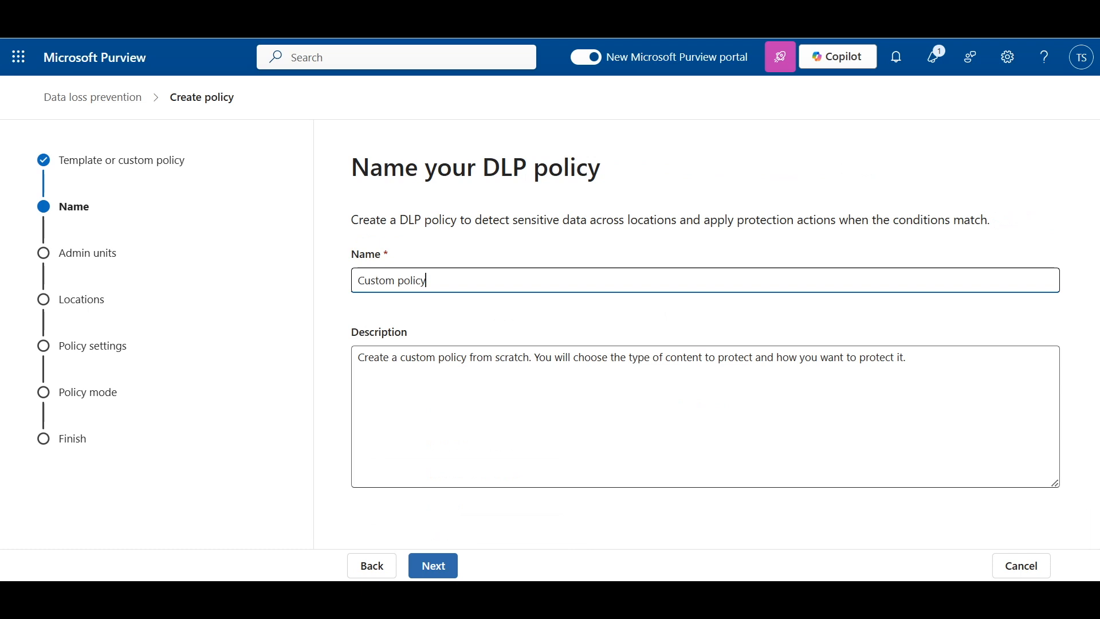
Step: Name the DLP policy "Profanity Detection in SharePoint and OneDrive files" and keep the full directory as its admin units
left_click_drag(427, 280, 356, 280)
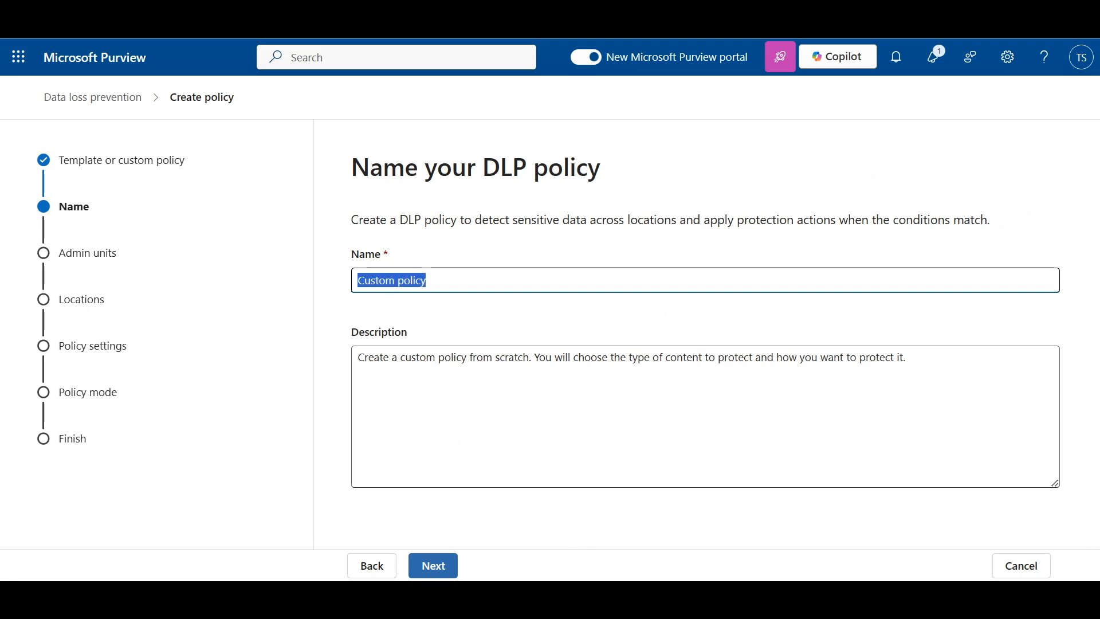
type("Profani")
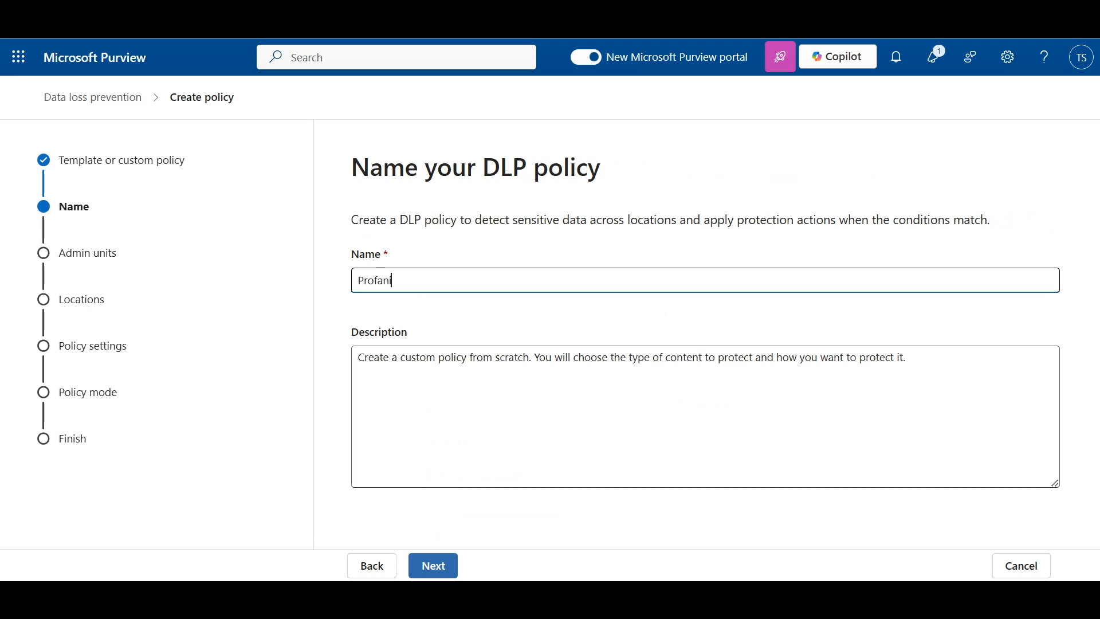
type("ty Detection in SharePoint and OneDrive files")
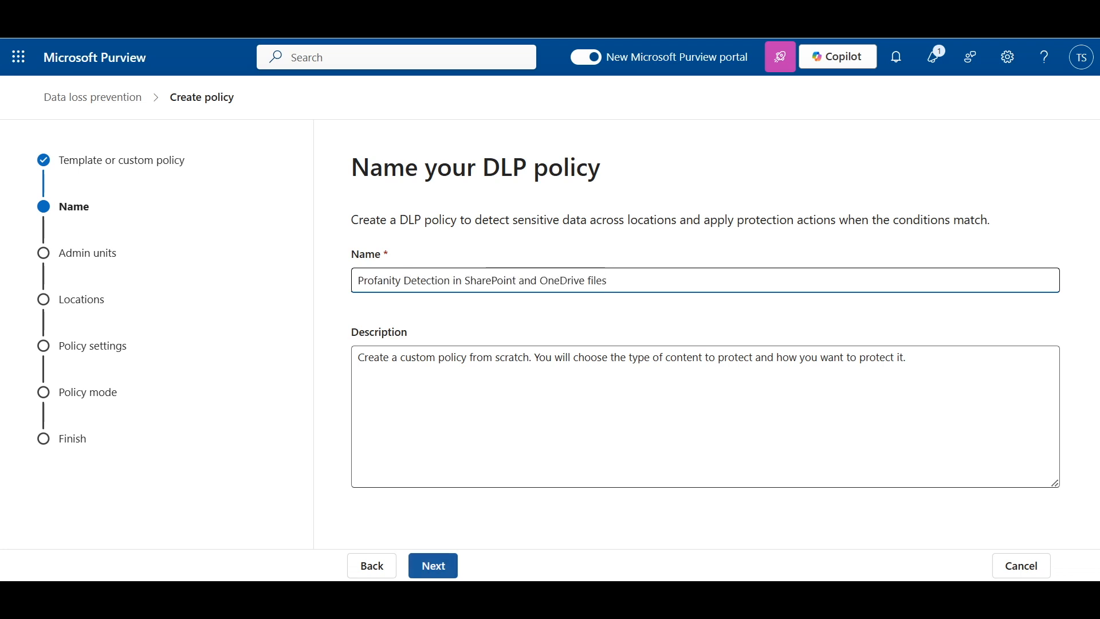
left_click(434, 565)
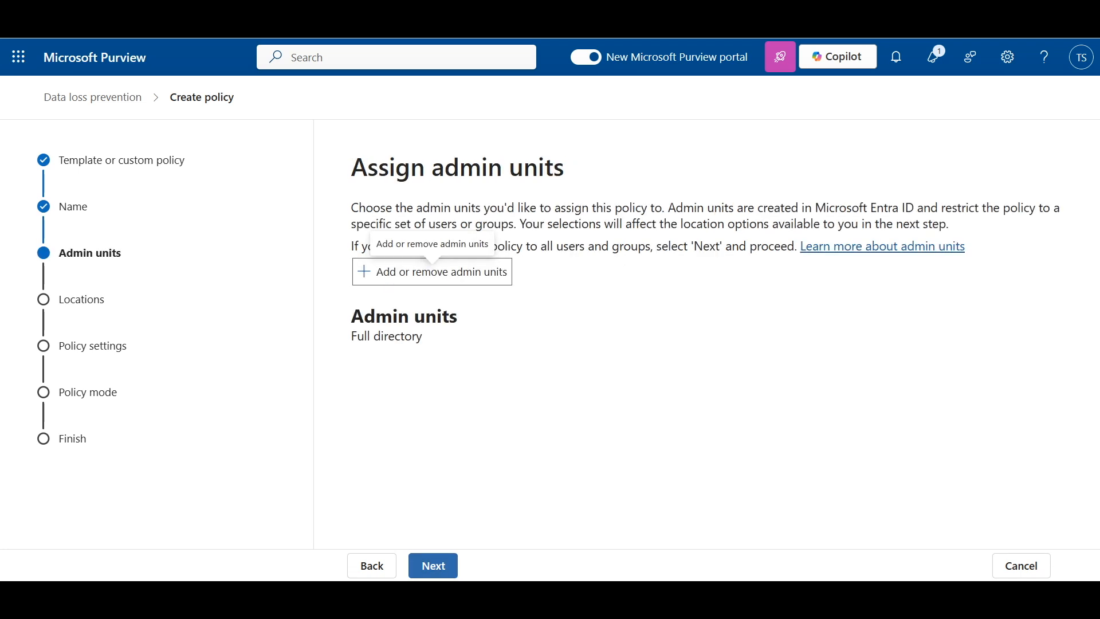
left_click(434, 566)
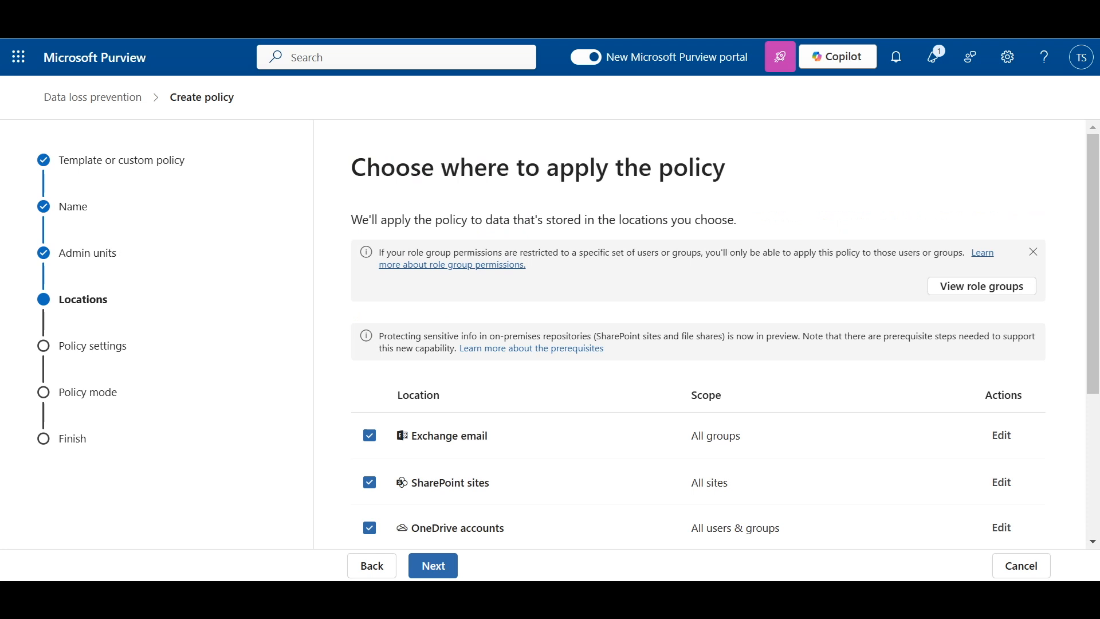
Step: Limit the policy locations to SharePoint sites and OneDrive accounts by deselecting Exchange email, Teams, Devices, Instances and On-premises repositories
scroll(698, 335, "down", 4)
left_click(369, 202)
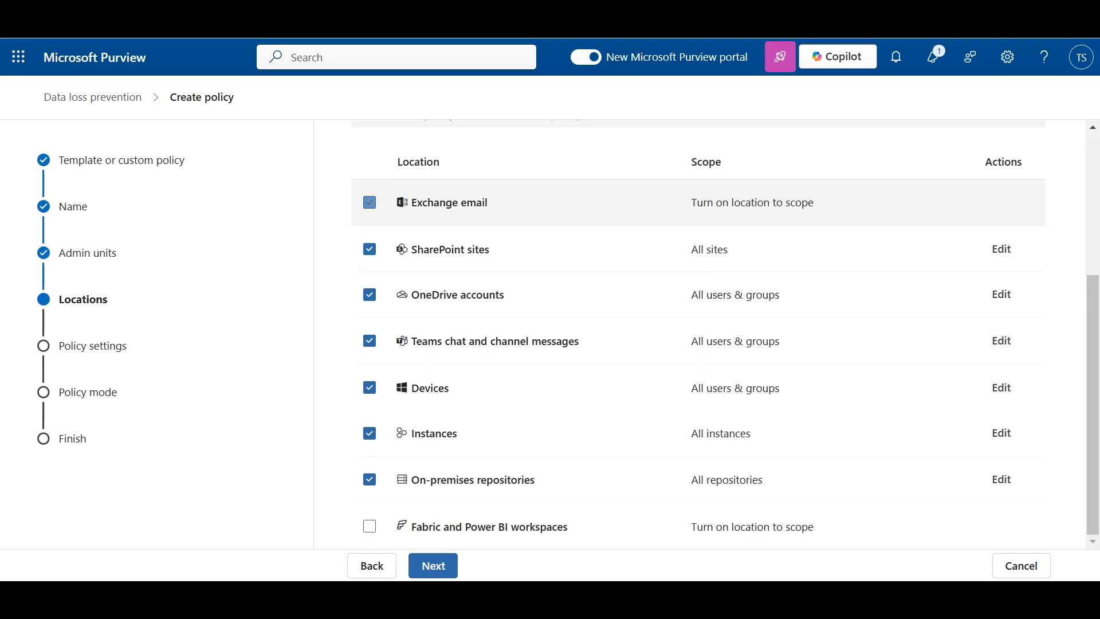
left_click(370, 340)
left_click(369, 388)
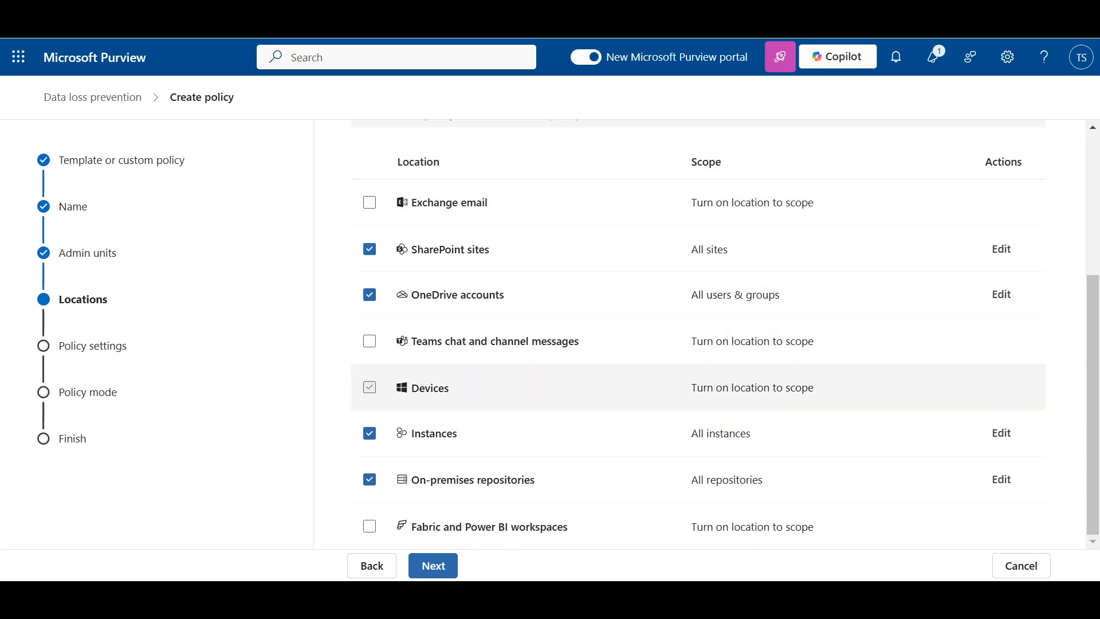
left_click(370, 433)
left_click(369, 479)
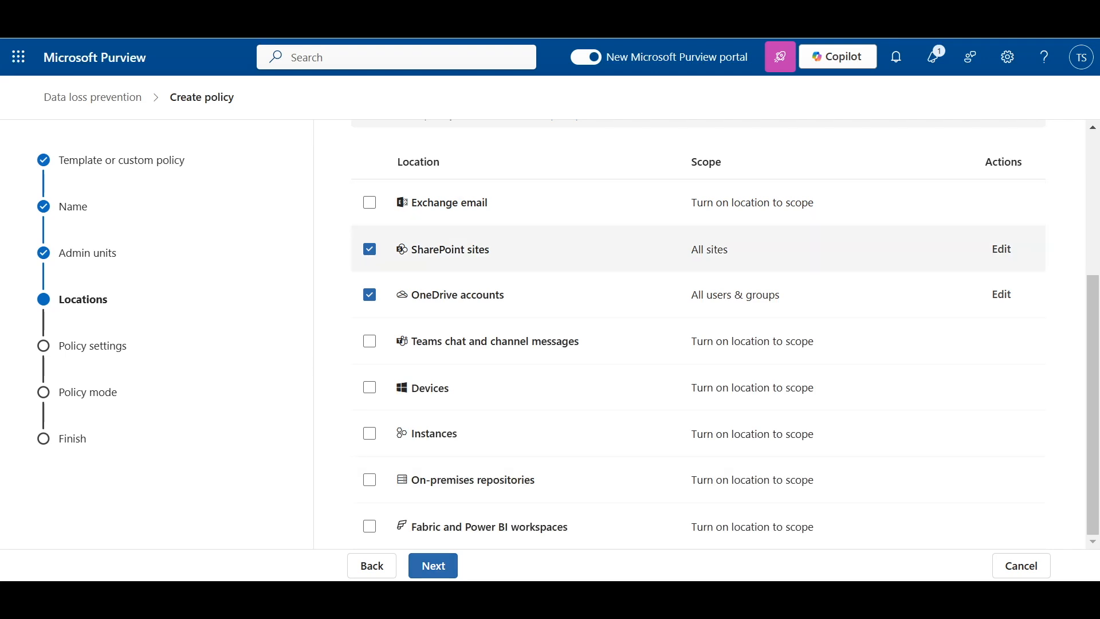
Step: Open the scope for SharePoint sites and look at the option to exclude sites
left_click(1001, 248)
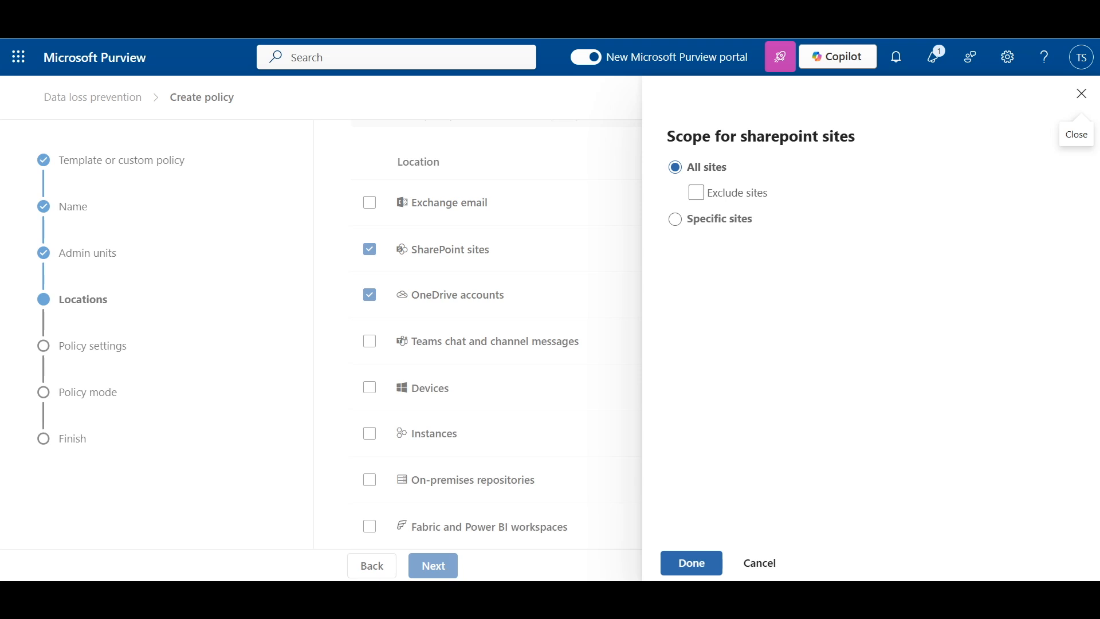
left_click(697, 192)
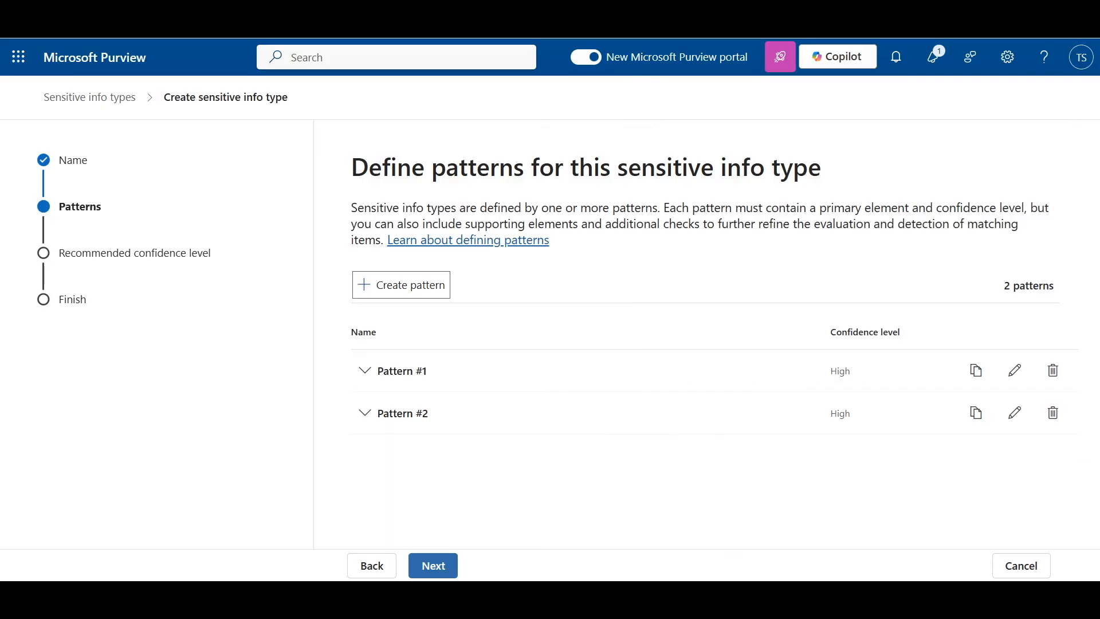
Step: Review both patterns of the sensitive info type and inspect the Pattern #1 settings without updating them
left_click(364, 412)
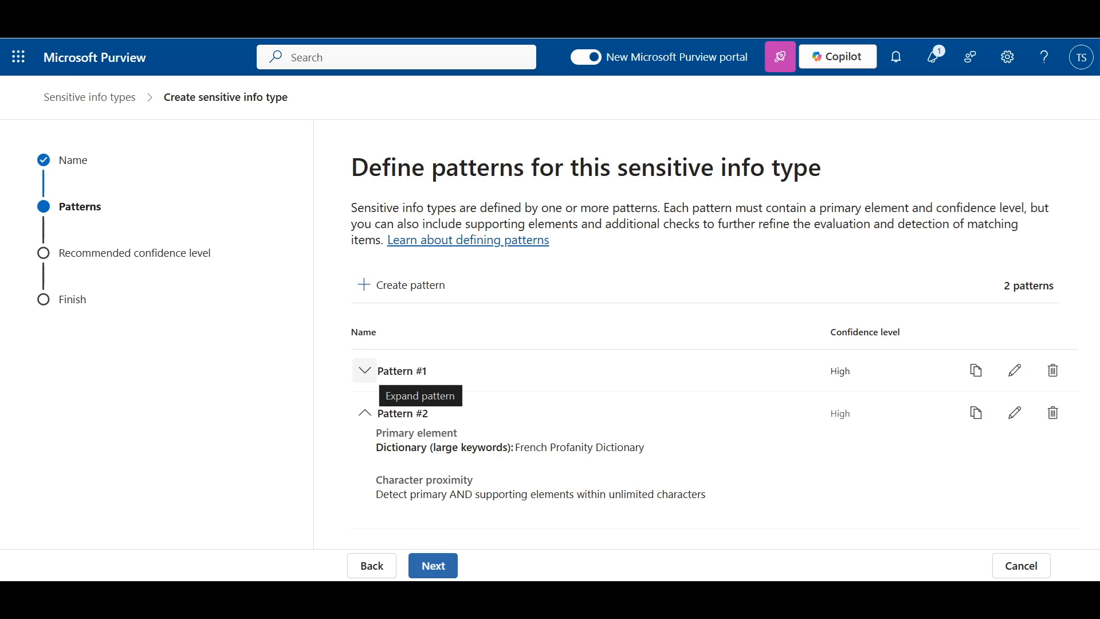
left_click(365, 370)
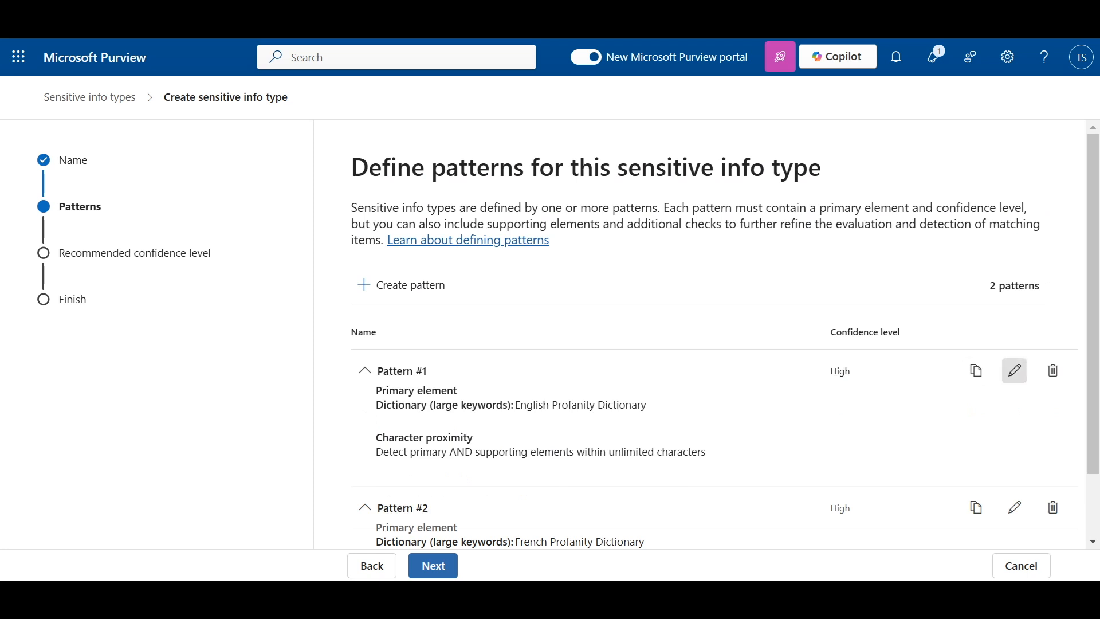
left_click(1015, 370)
scroll(836, 326, "down", 3)
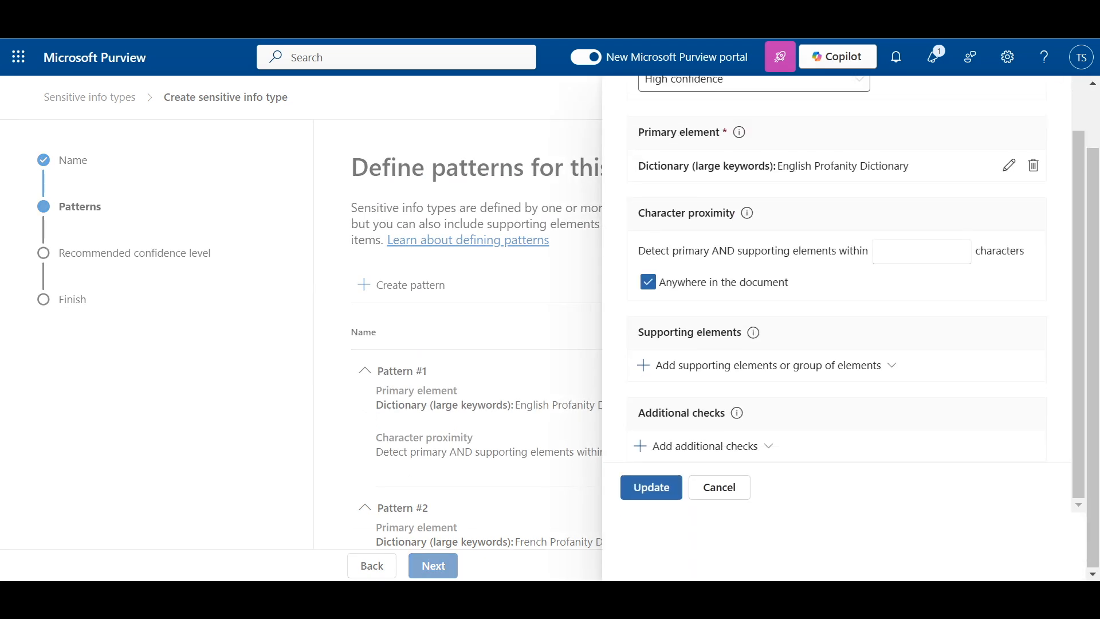
left_click(719, 487)
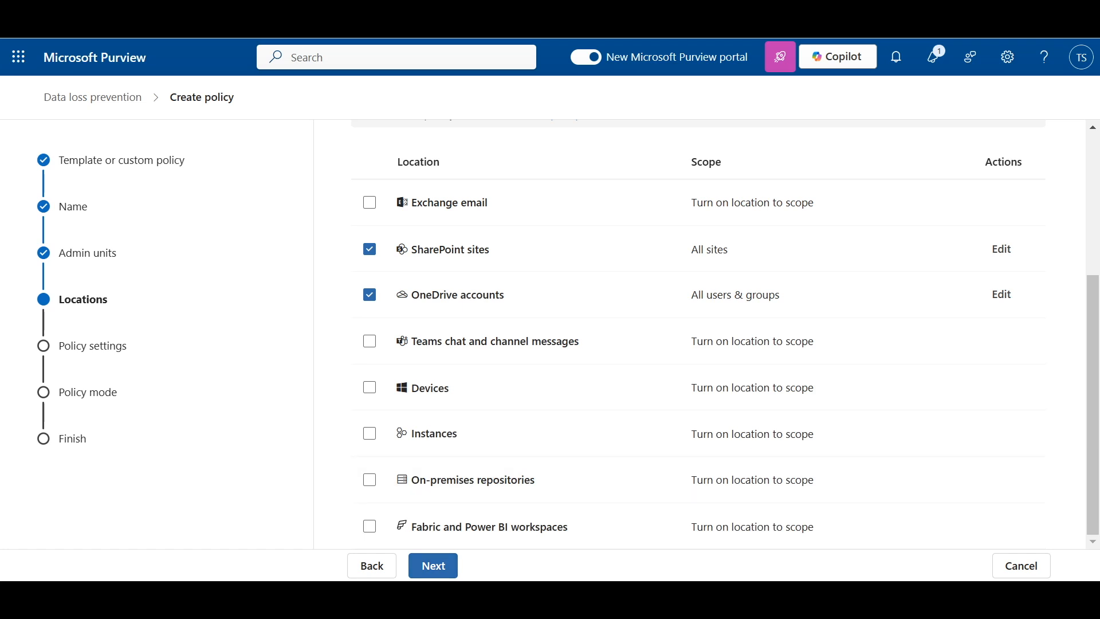
Step: Examine the site exclusion settings in the SharePoint scope and leave them without saving
left_click(1001, 248)
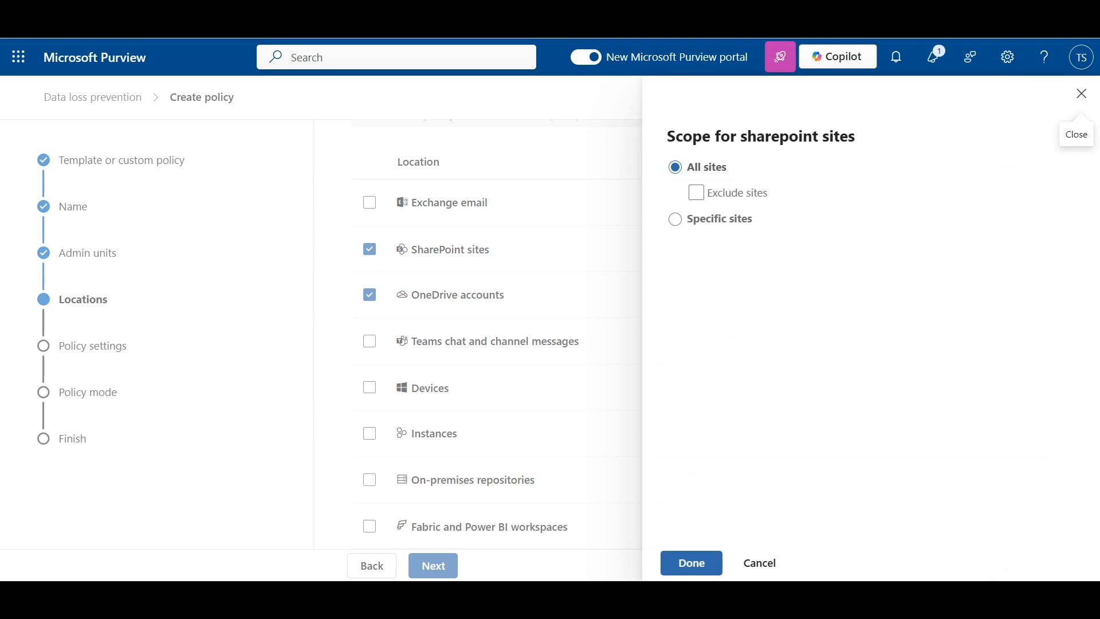
left_click(696, 192)
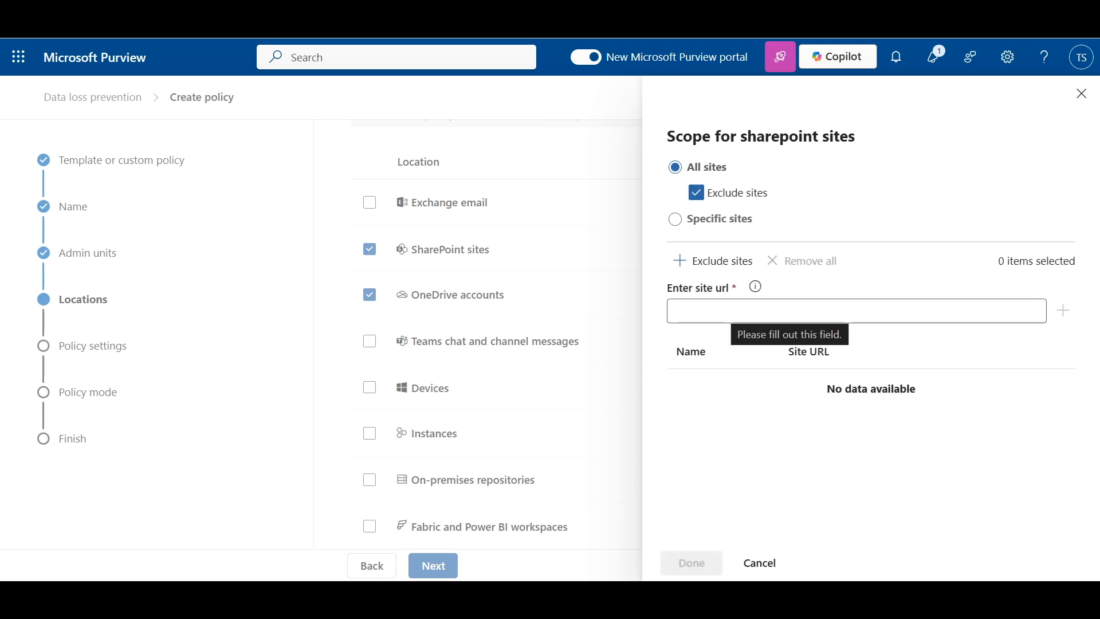
left_click(760, 563)
Step: Accept the chosen locations and start an advanced DLP rule named "Profanity Detection" with a Content contains condition
left_click(433, 565)
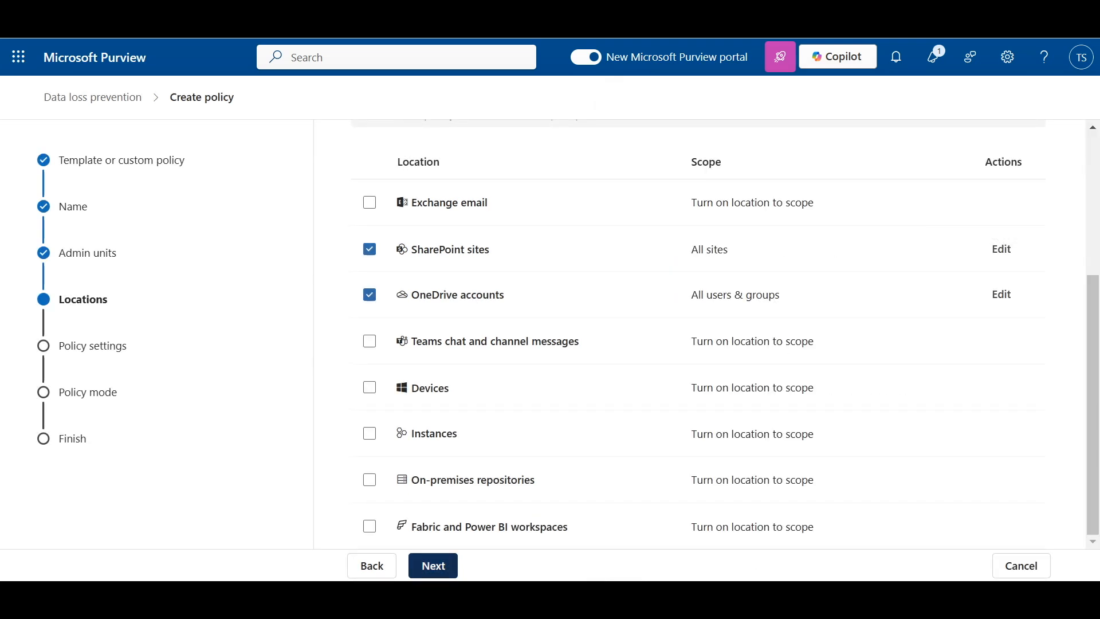
left_click(433, 566)
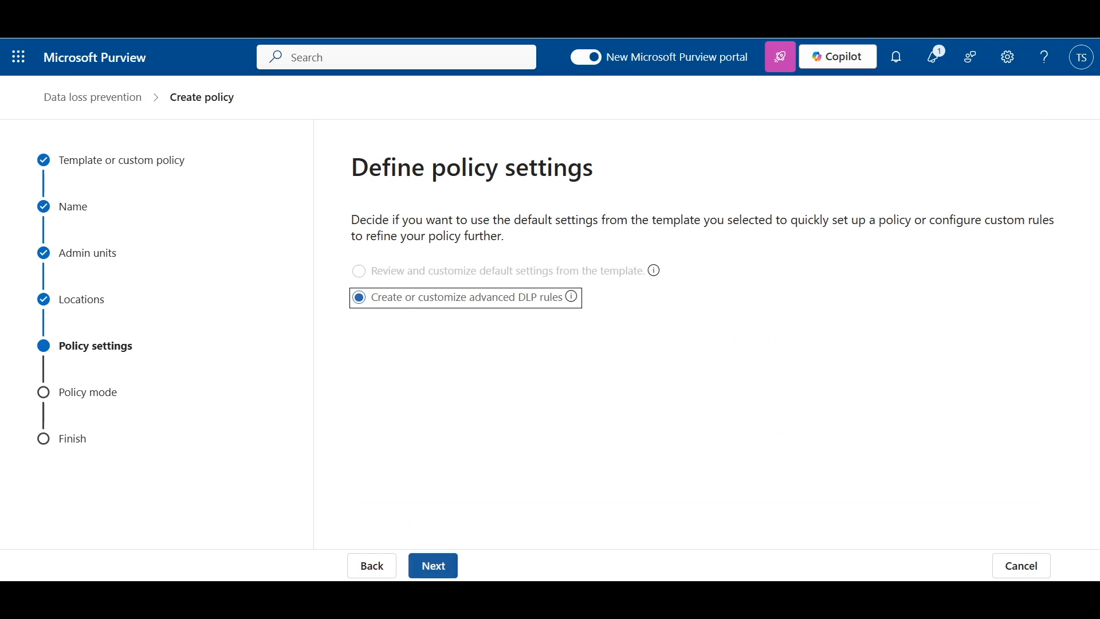
type("Profan")
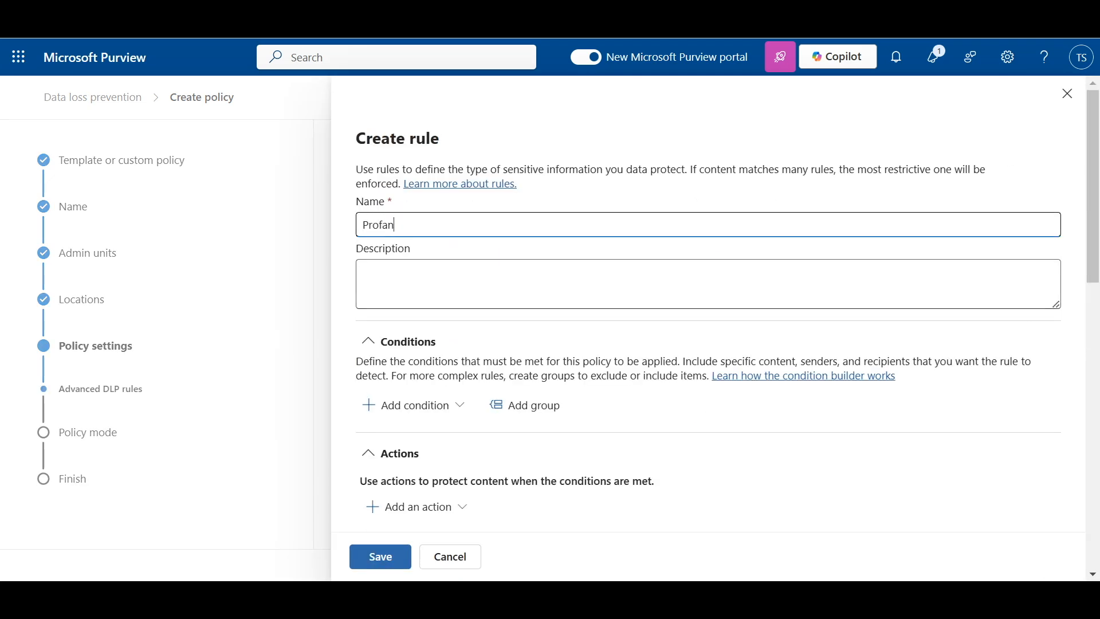
type("ity Detection")
left_click(415, 405)
left_click(405, 94)
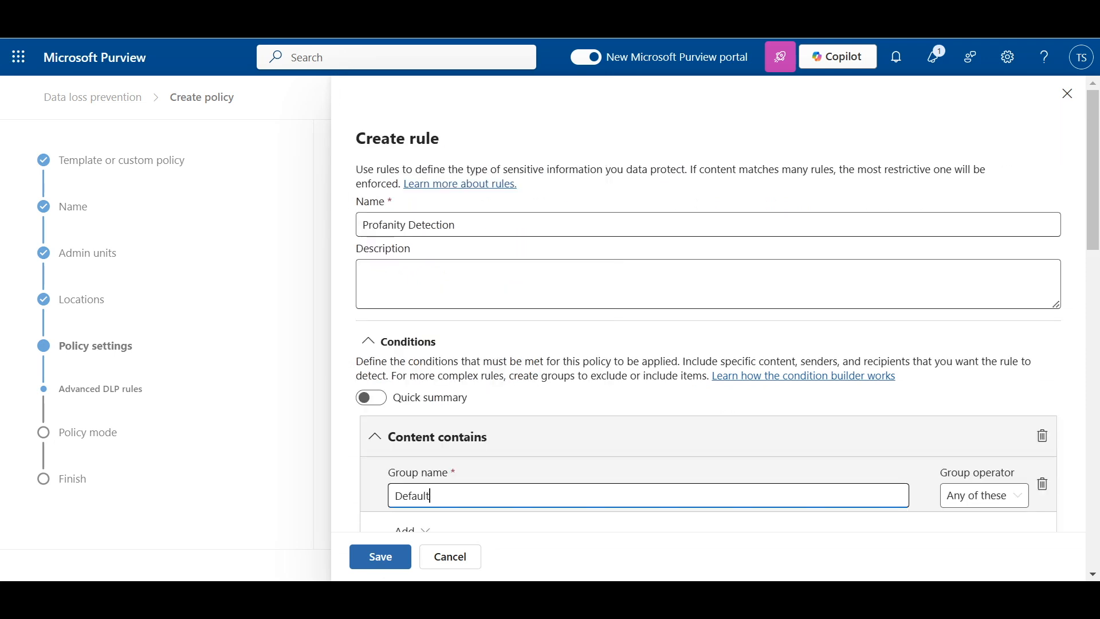
Step: Search the sensitive info types for "Profanity" and add Profanity Dictionary to the Content contains condition
scroll(708, 355, "down", 3)
left_click(412, 359)
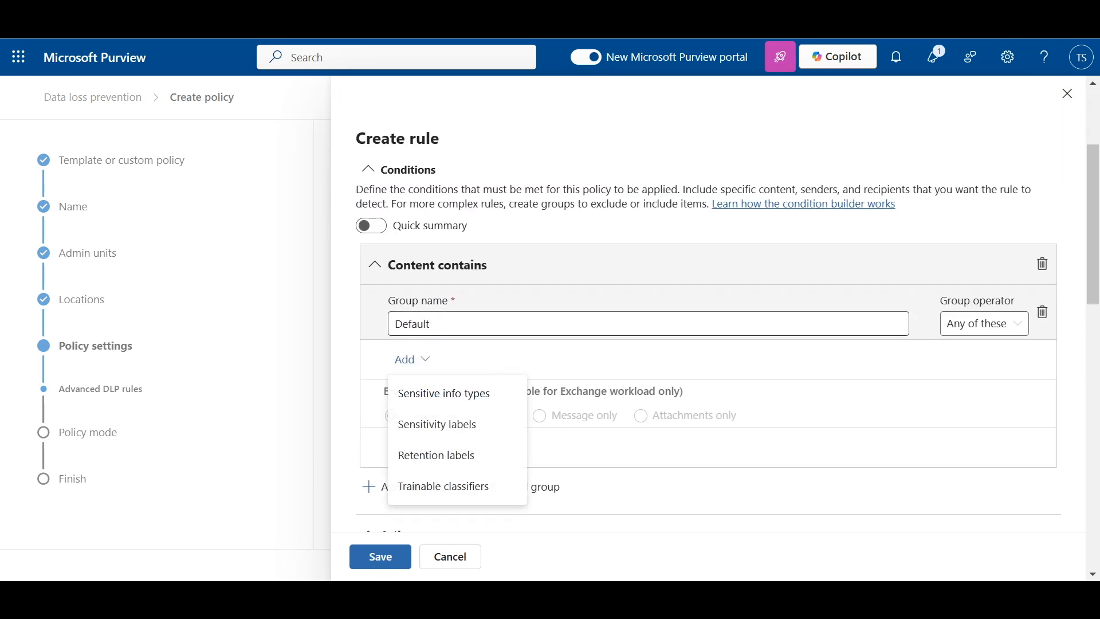
left_click(444, 393)
left_click(802, 192)
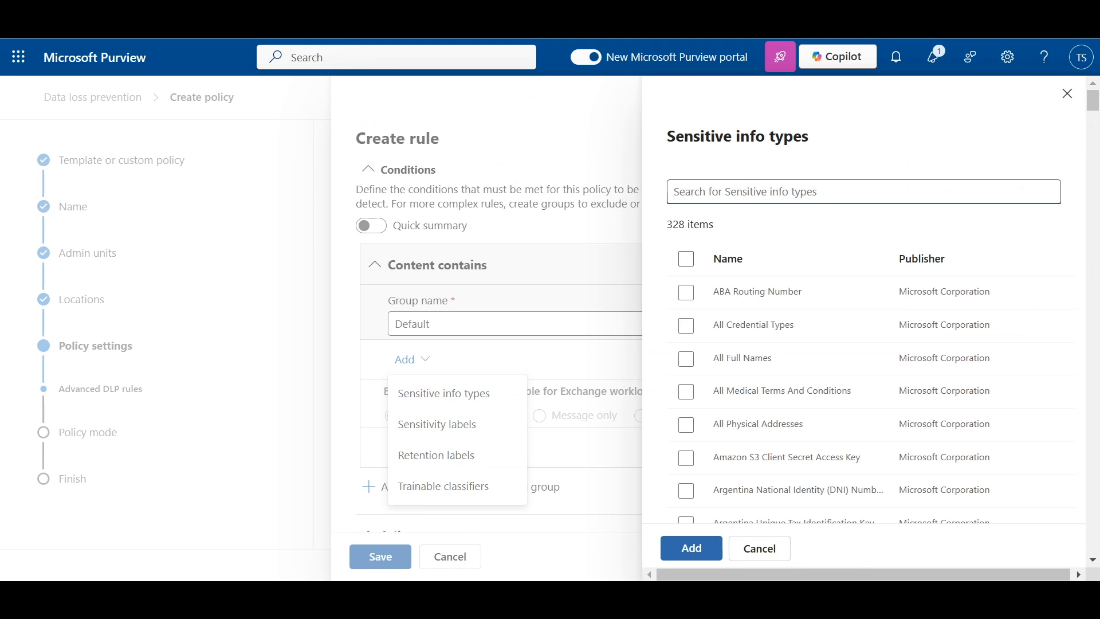
type("Profanity")
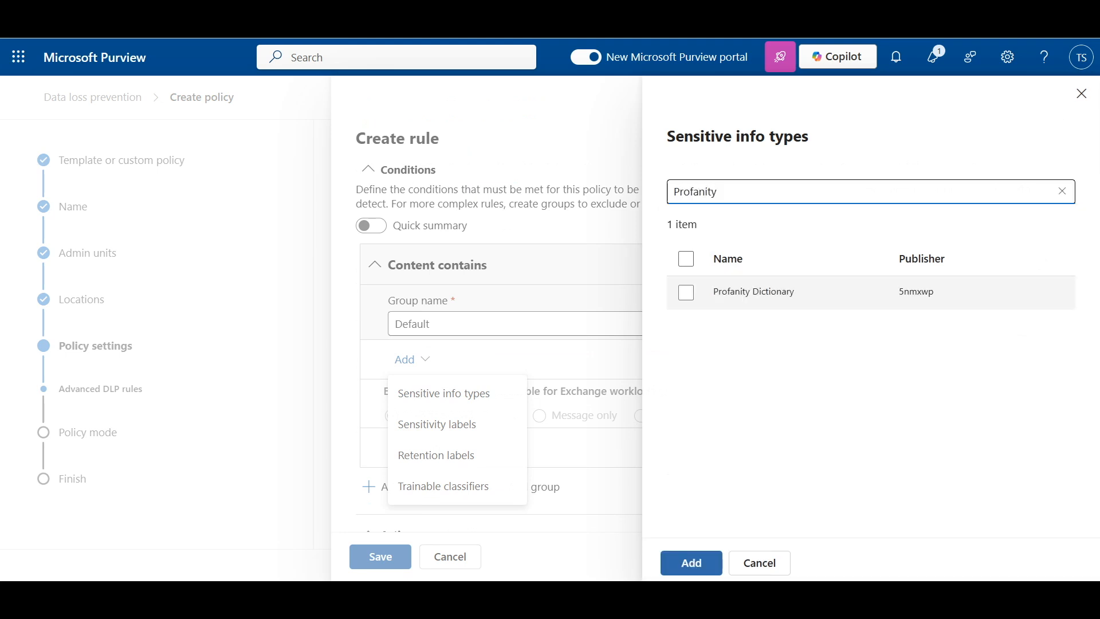
left_click(685, 292)
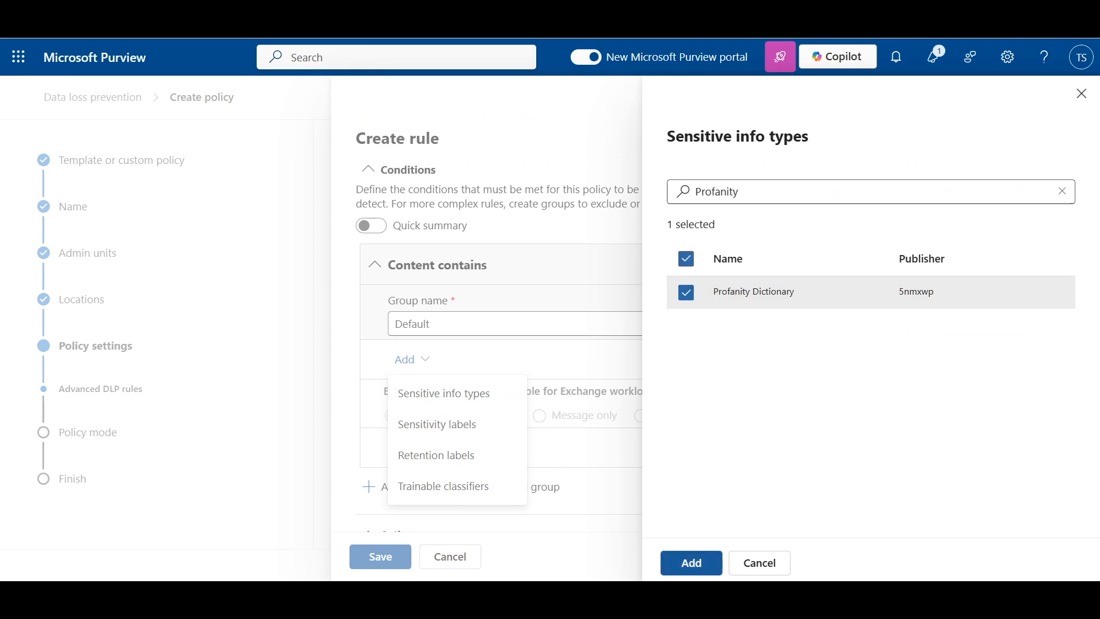
left_click(692, 562)
Step: Add the action to restrict access or encrypt content in Microsoft 365 locations, set to block everyone
scroll(708, 332, "down", 3)
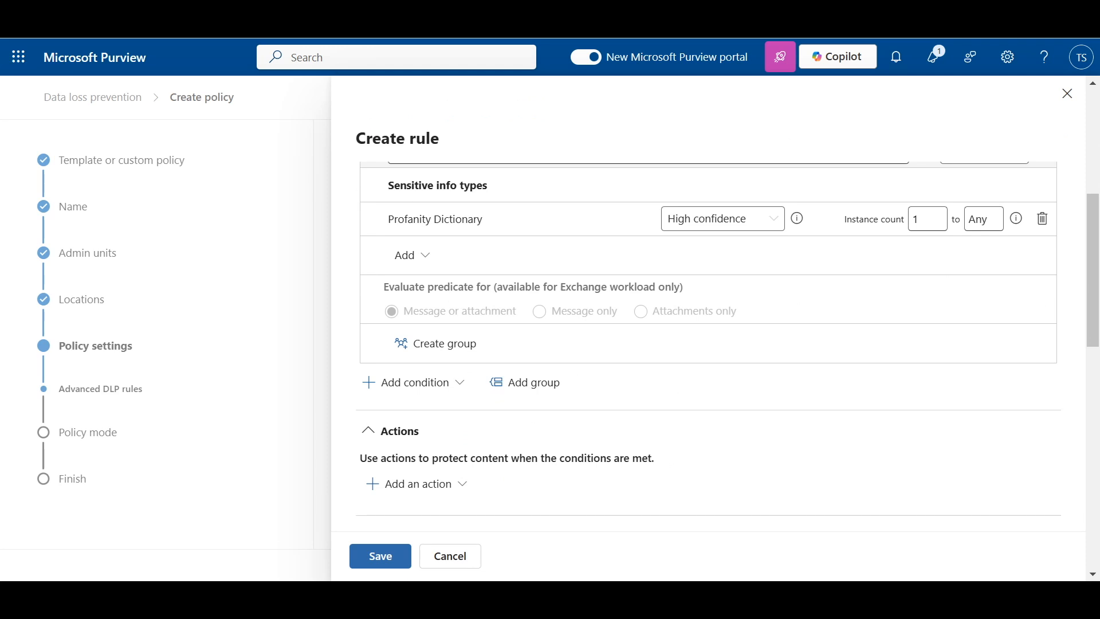
scroll(708, 332, "down", 3)
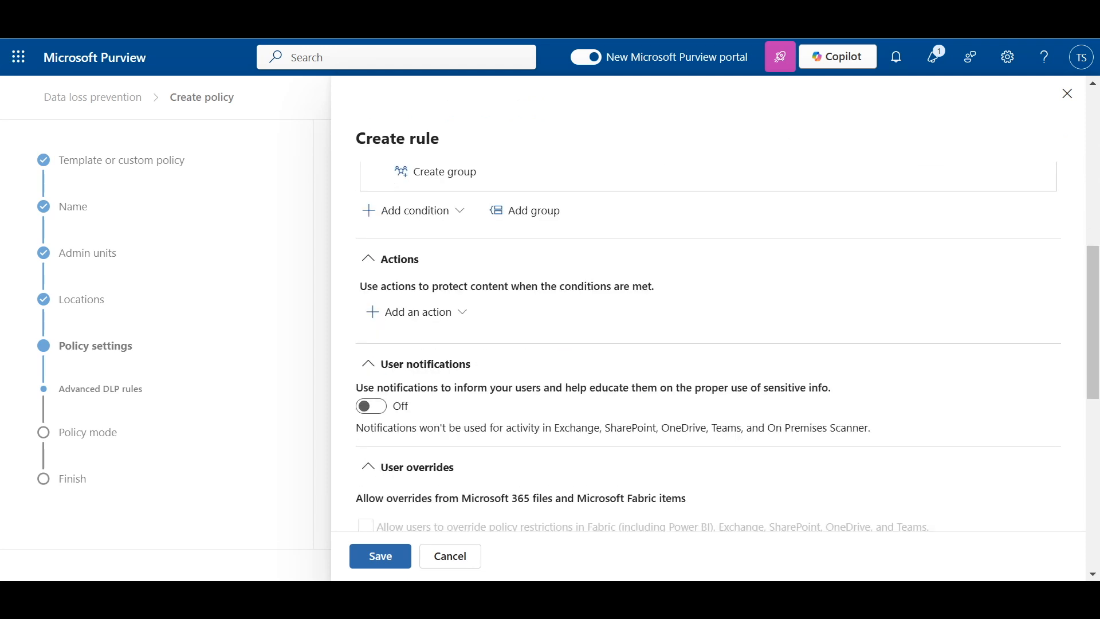
left_click(417, 312)
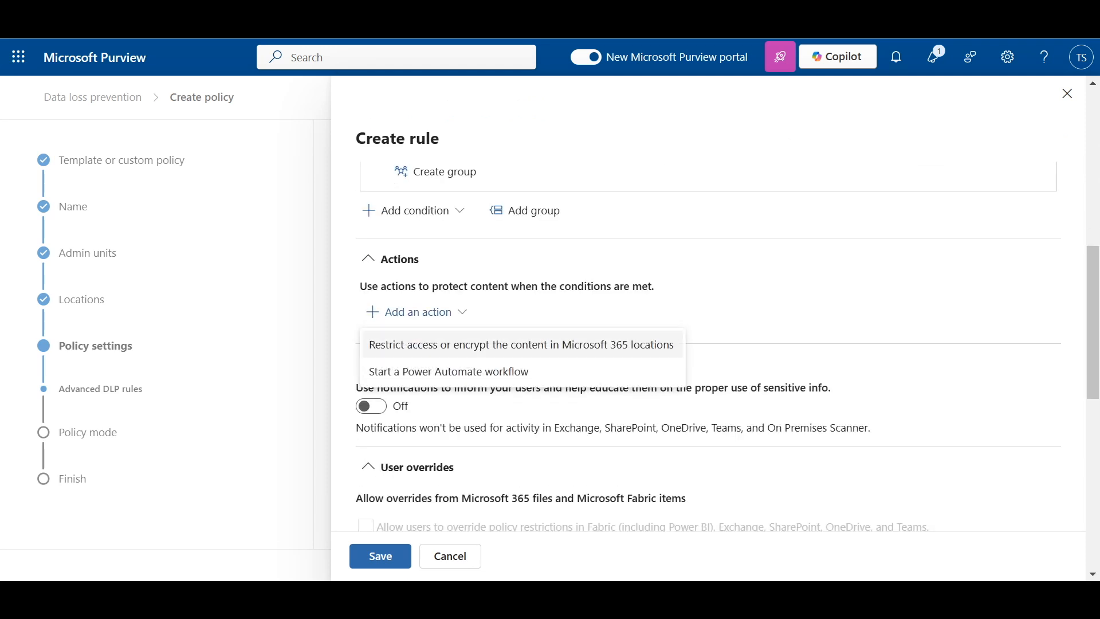
left_click(521, 344)
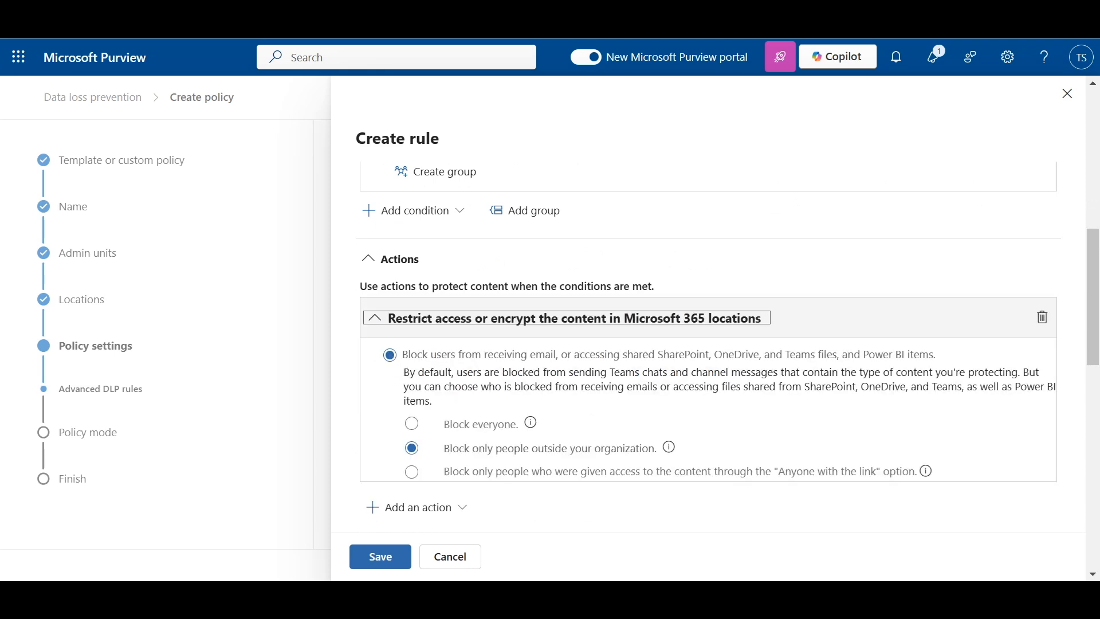
left_click(411, 424)
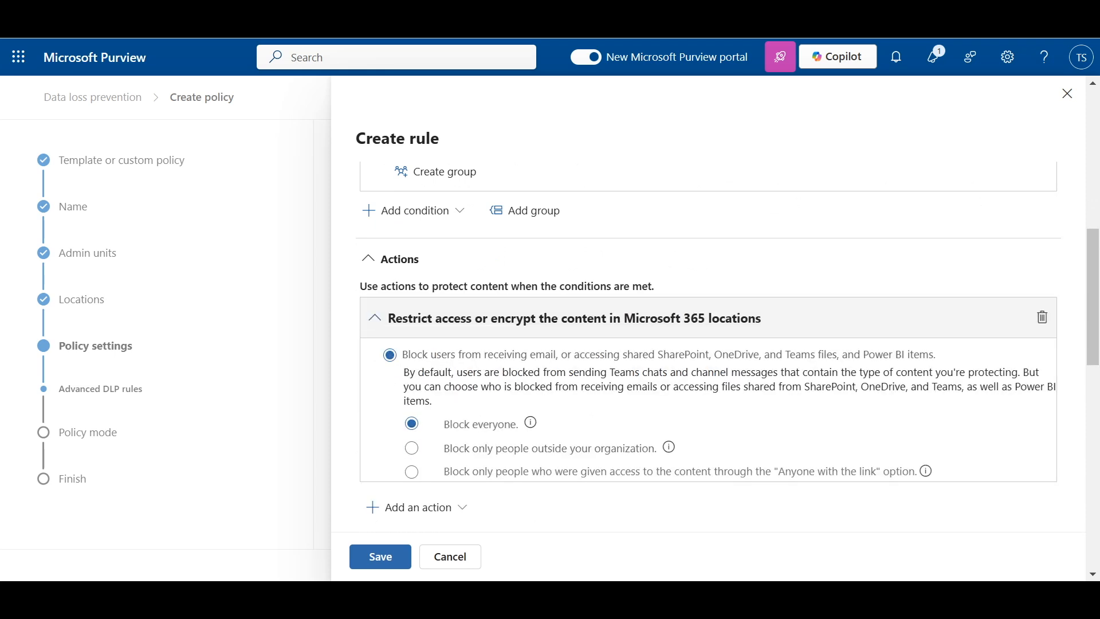
scroll(708, 346, "down", 3)
scroll(708, 346, "up", 3)
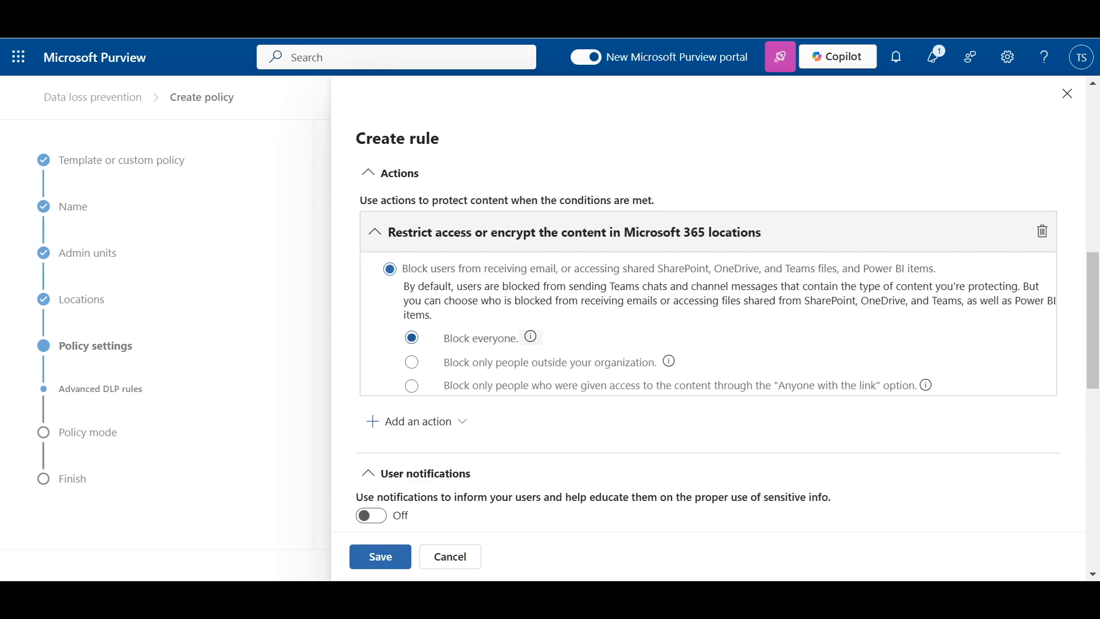
scroll(708, 344, "down", 3)
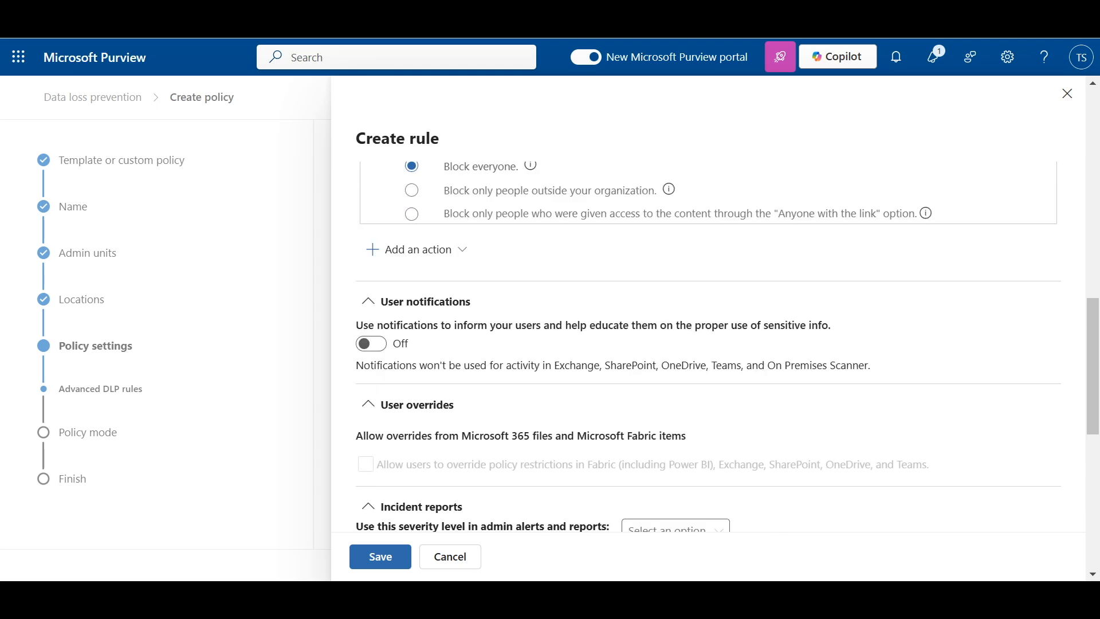
Step: Turn on user notifications for the rule, go through its incident report and additional options, and save the rule
left_click(371, 343)
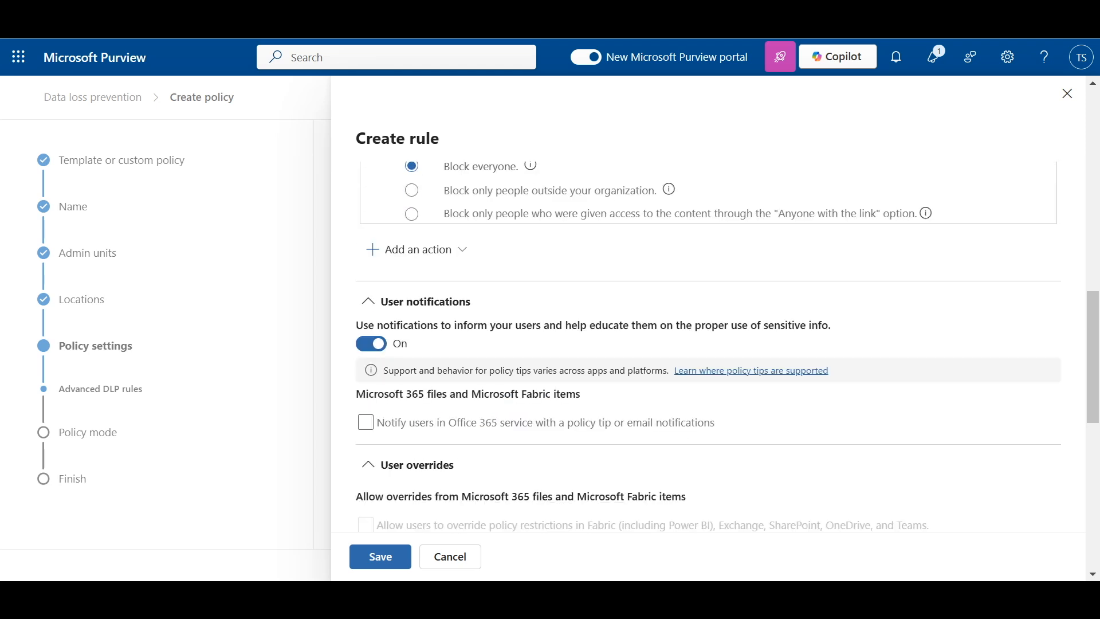
scroll(708, 343, "down", 2)
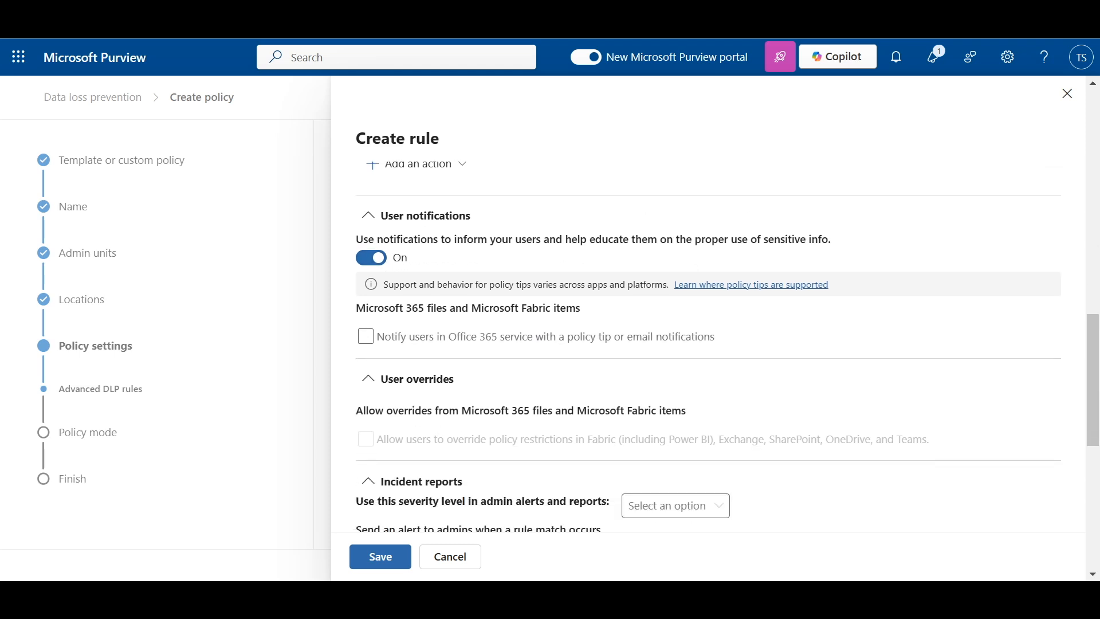
scroll(708, 344, "down", 6)
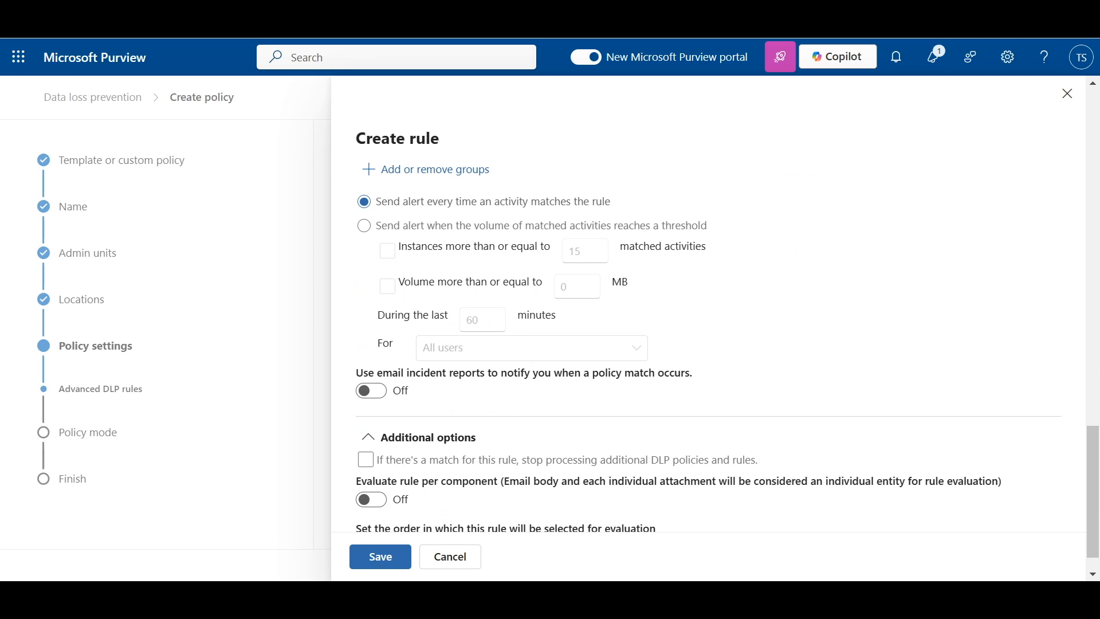
scroll(727, 363, "down", 1)
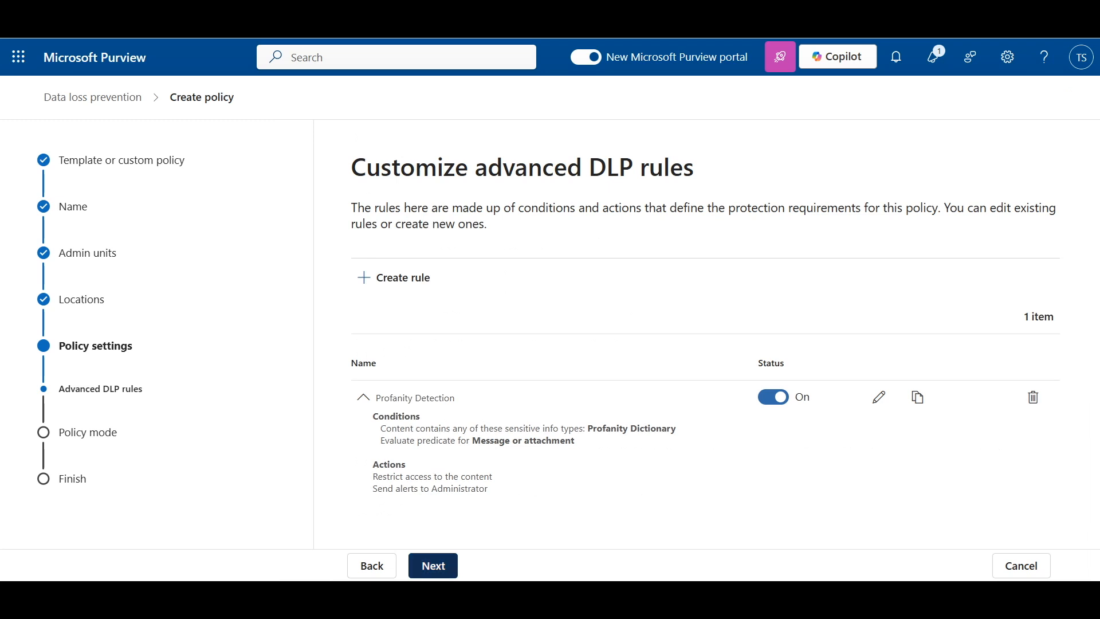
Step: Accept the rule, keep the policy in simulation mode with policy tips shown, submit it and finish the policy creation
left_click(433, 565)
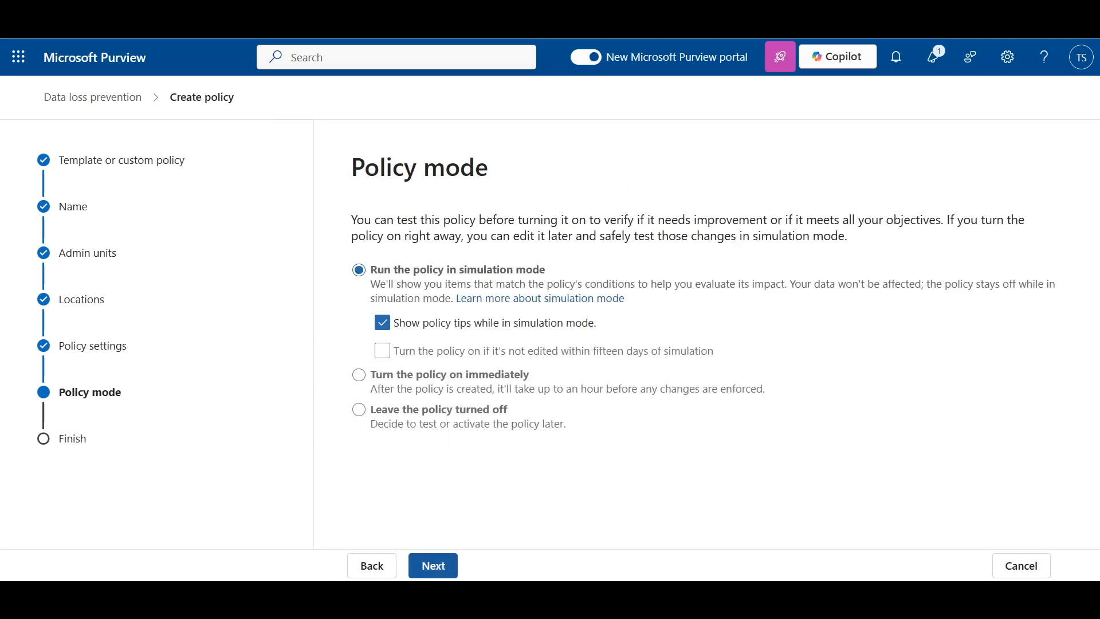
left_click(433, 566)
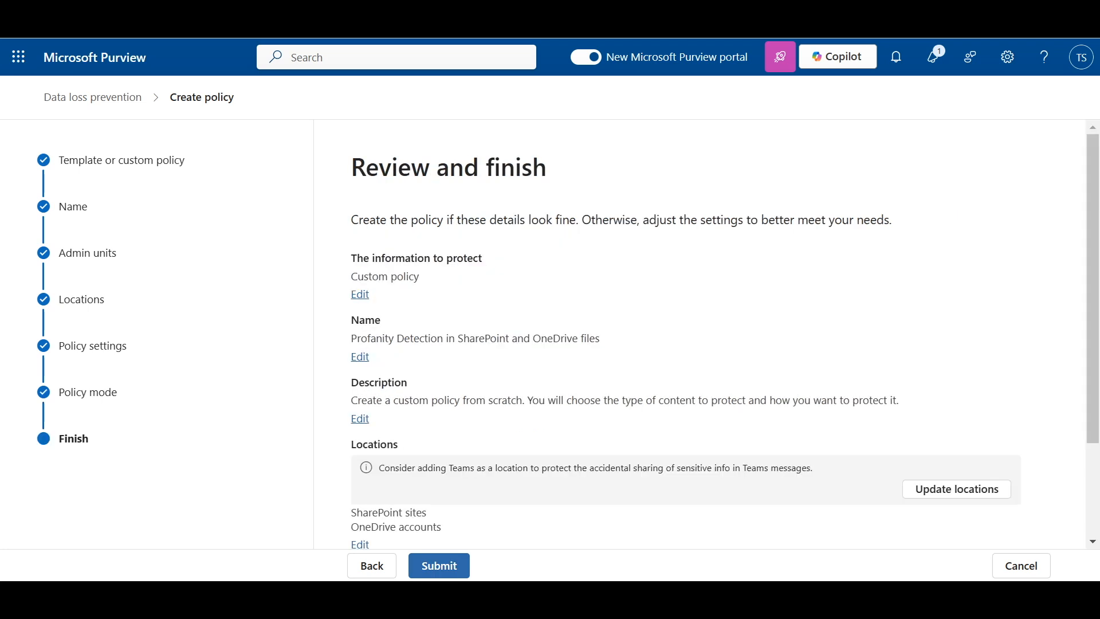
scroll(699, 334, "down", 3)
left_click(439, 566)
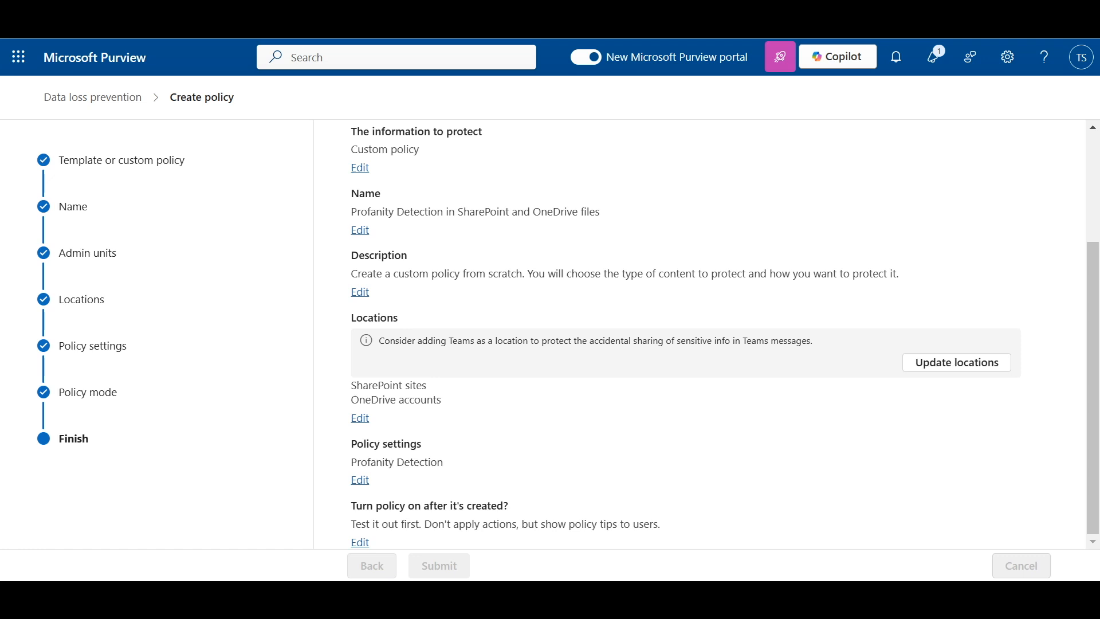
left_click_drag(379, 340, 813, 341)
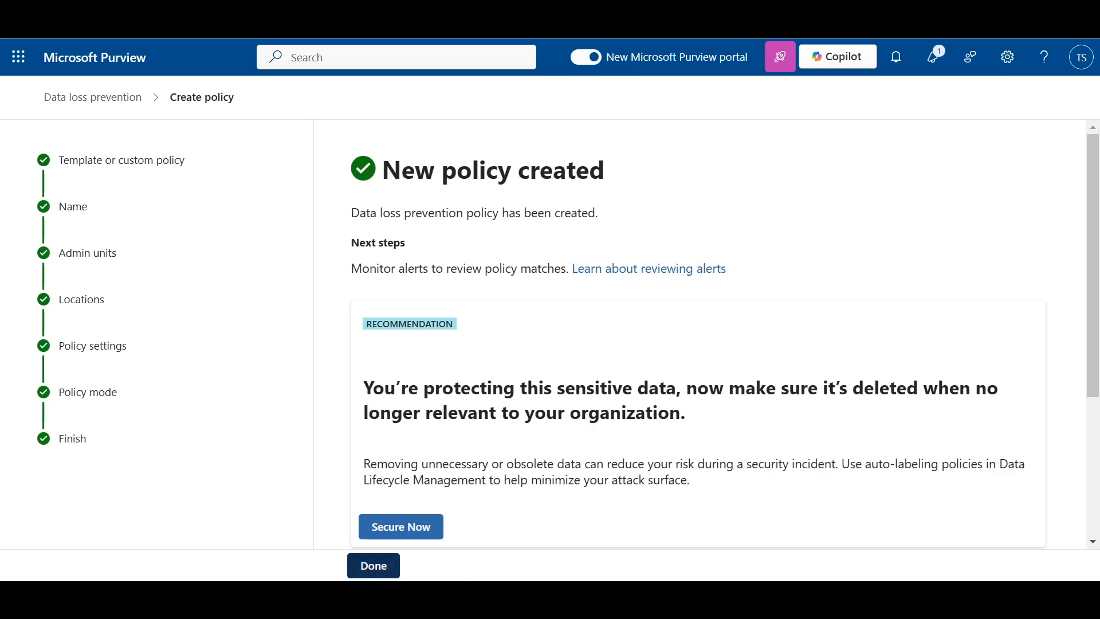
left_click(373, 565)
Step: Open the simulation of the Profanity Detection in SharePoint and OneDrive files policy and examine its scan progress, matches and status per location
left_click(450, 361)
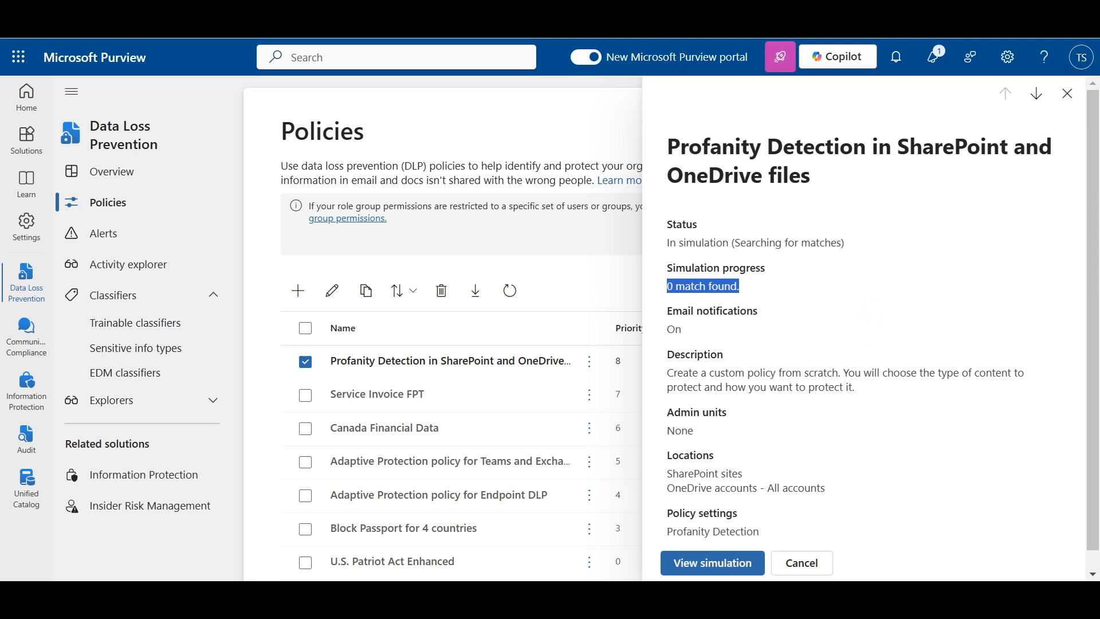
left_click(712, 563)
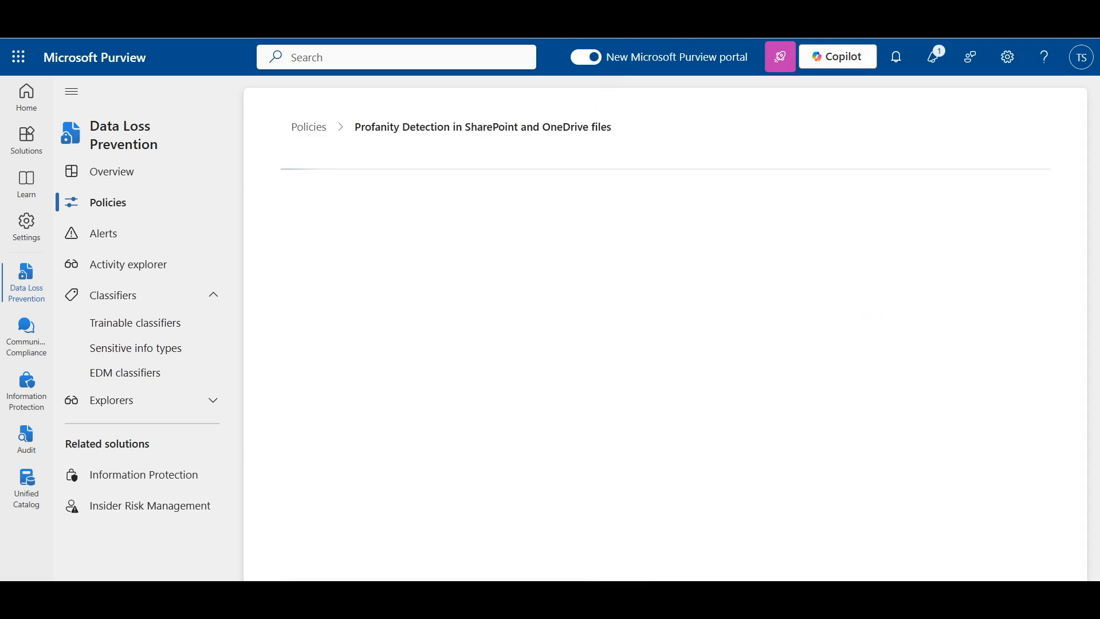
scroll(624, 344, "down", 1)
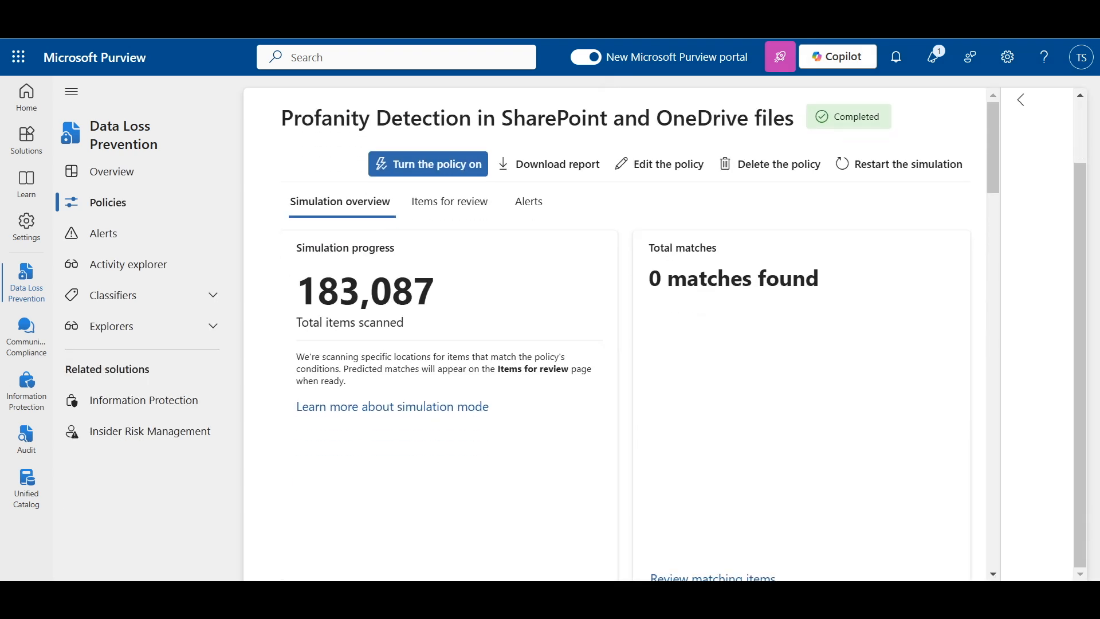
scroll(624, 344, "down", 5)
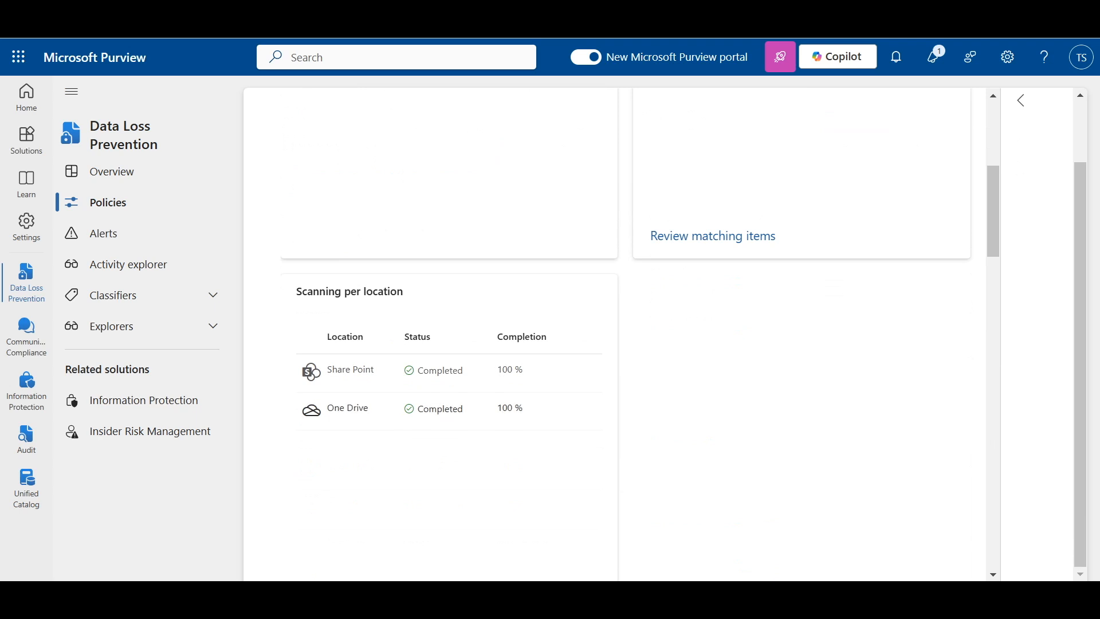
scroll(624, 343, "up", 5)
scroll(624, 344, "up", 2)
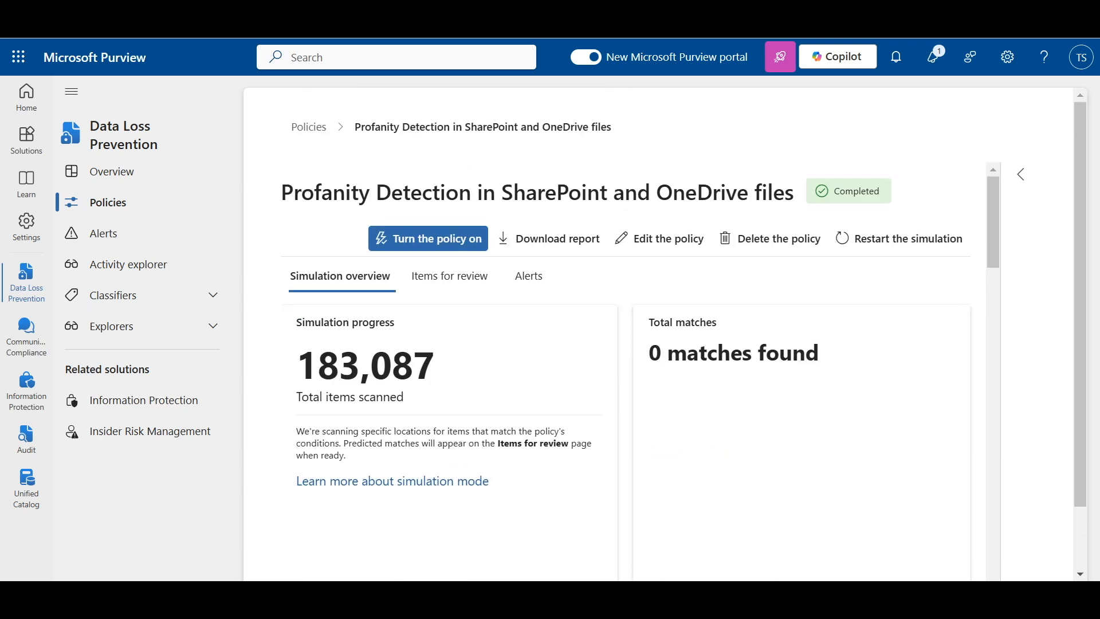
scroll(624, 344, "down", 6)
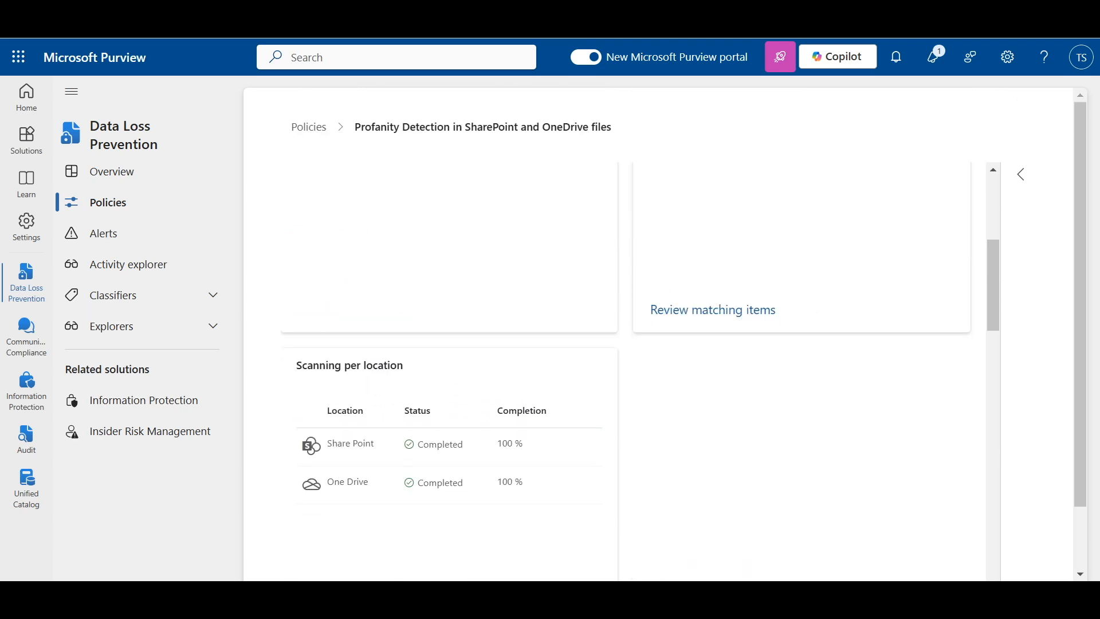
scroll(624, 343, "down", 9)
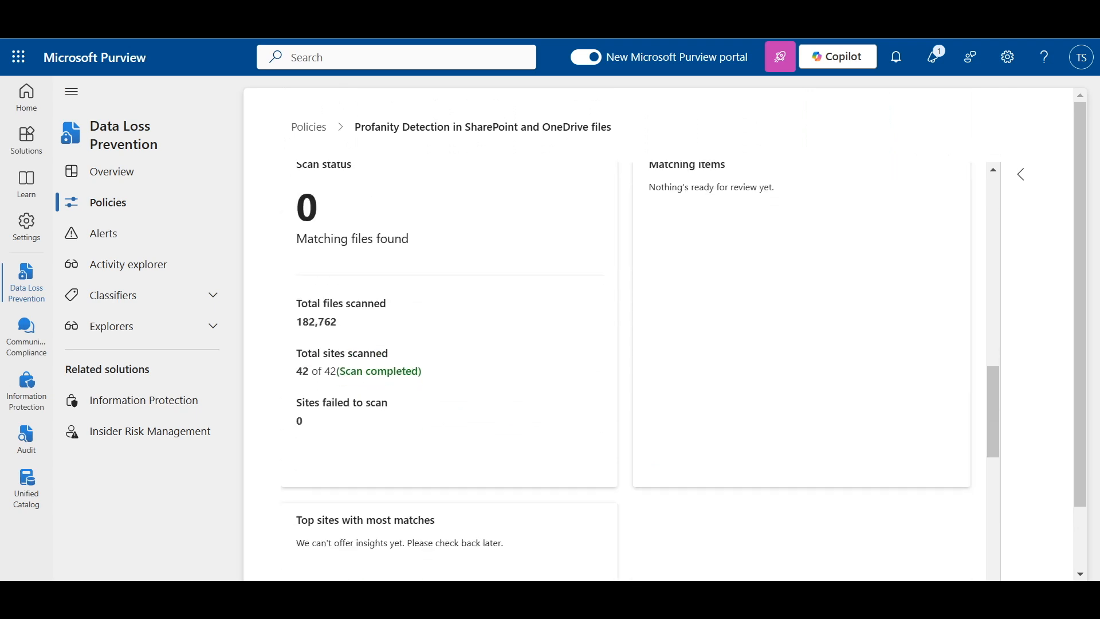
scroll(624, 344, "down", 2)
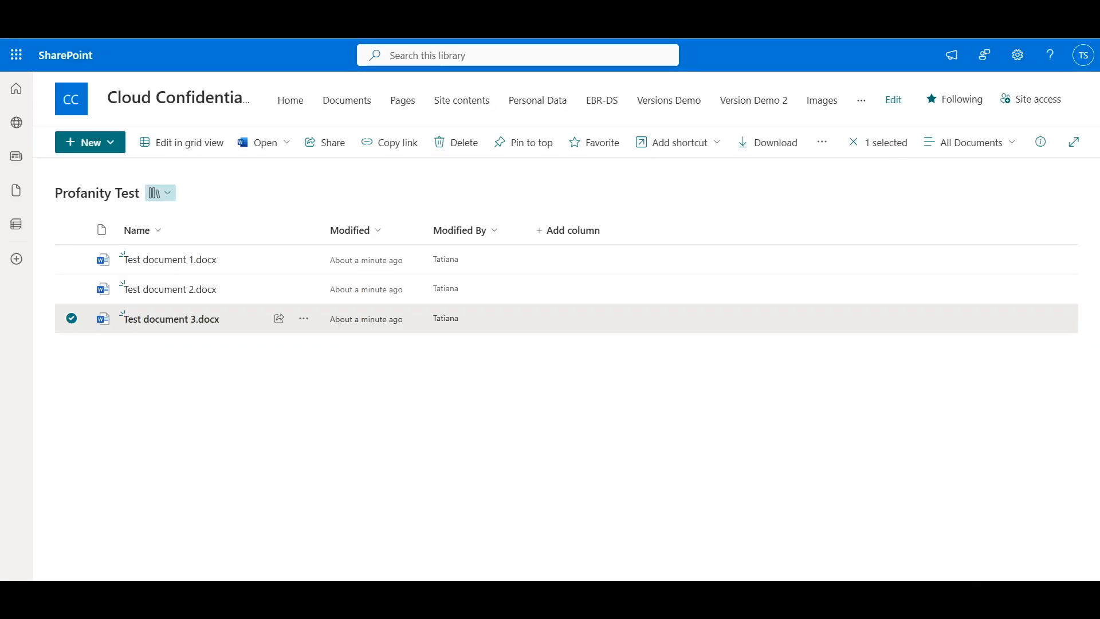
Step: Switch to the Profanity Test library in SharePoint and preview Test document 2.docx
left_click(367, 378)
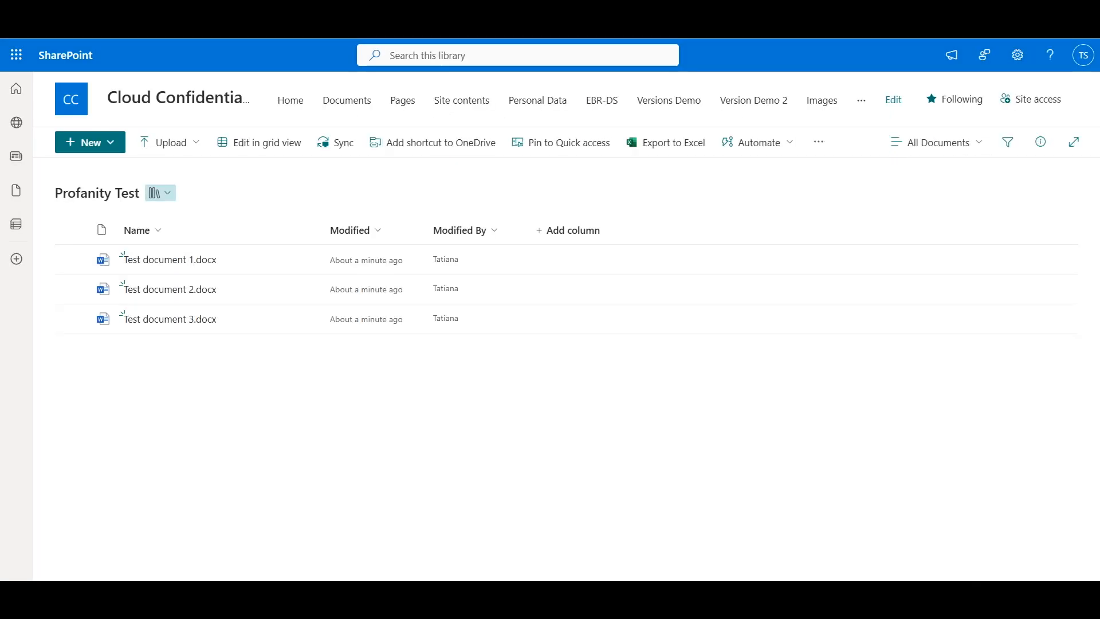
left_click(303, 289)
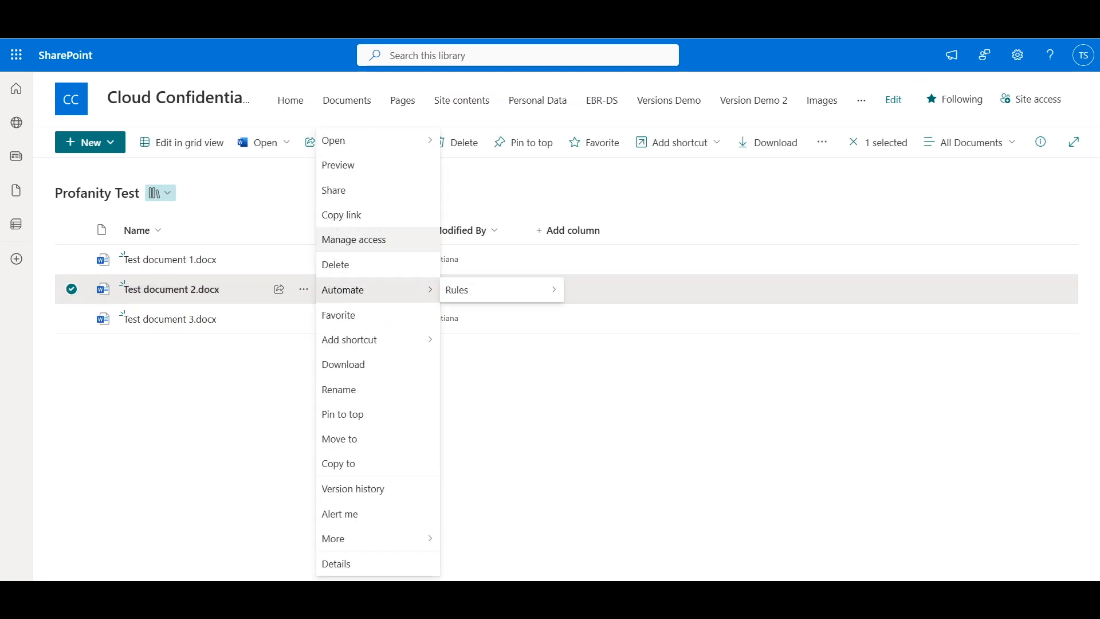
left_click(355, 165)
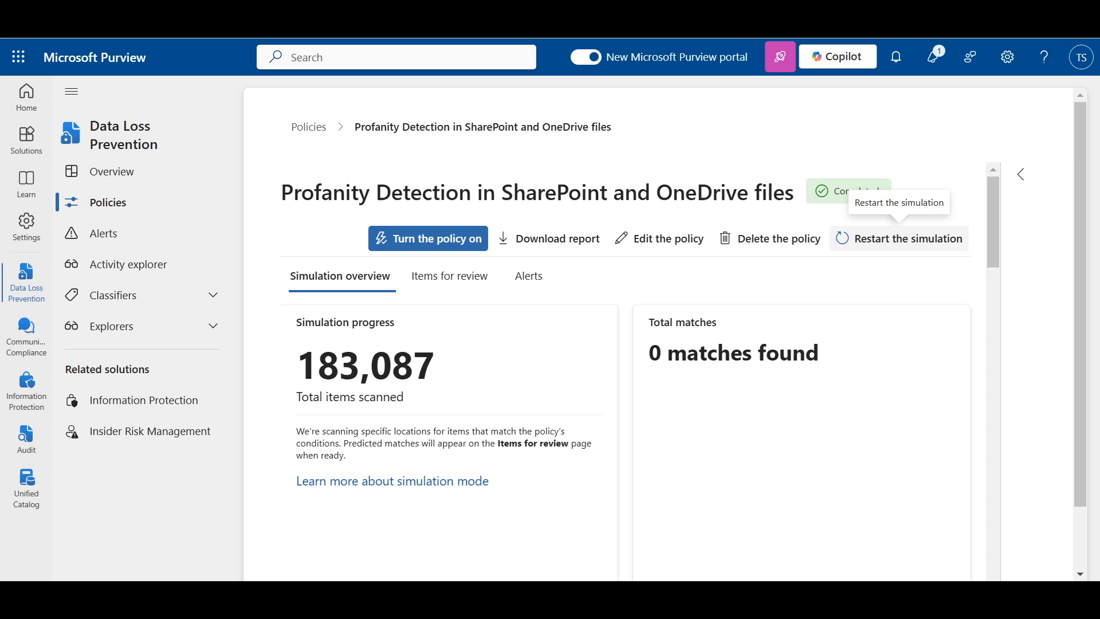
Step: Switch back to the policy simulation in Microsoft Purview and restart it
left_click(900, 238)
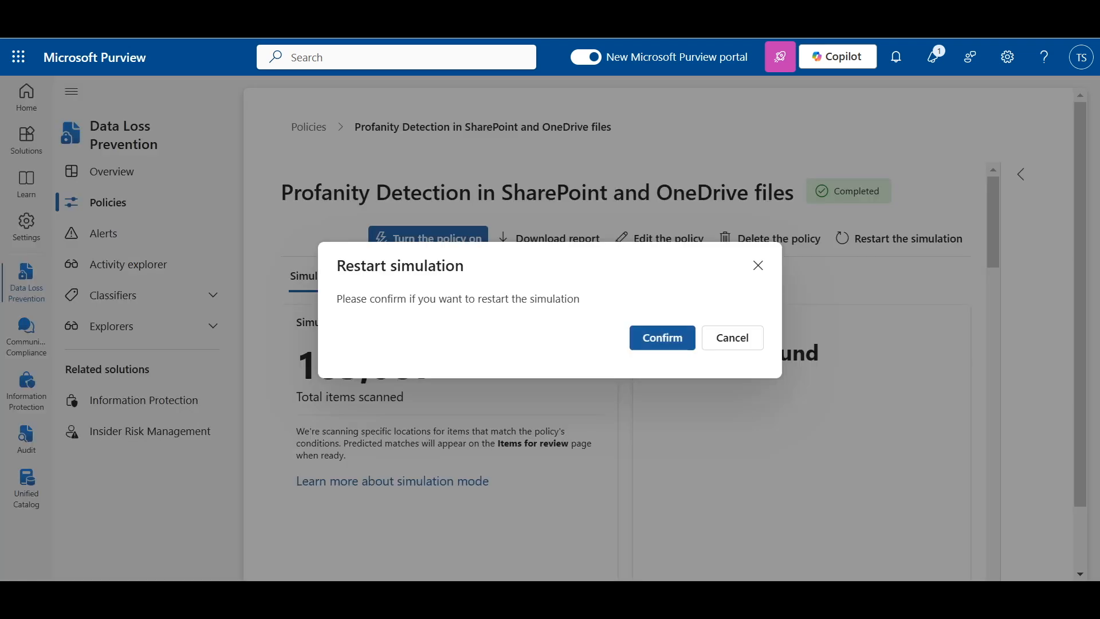
left_click(662, 338)
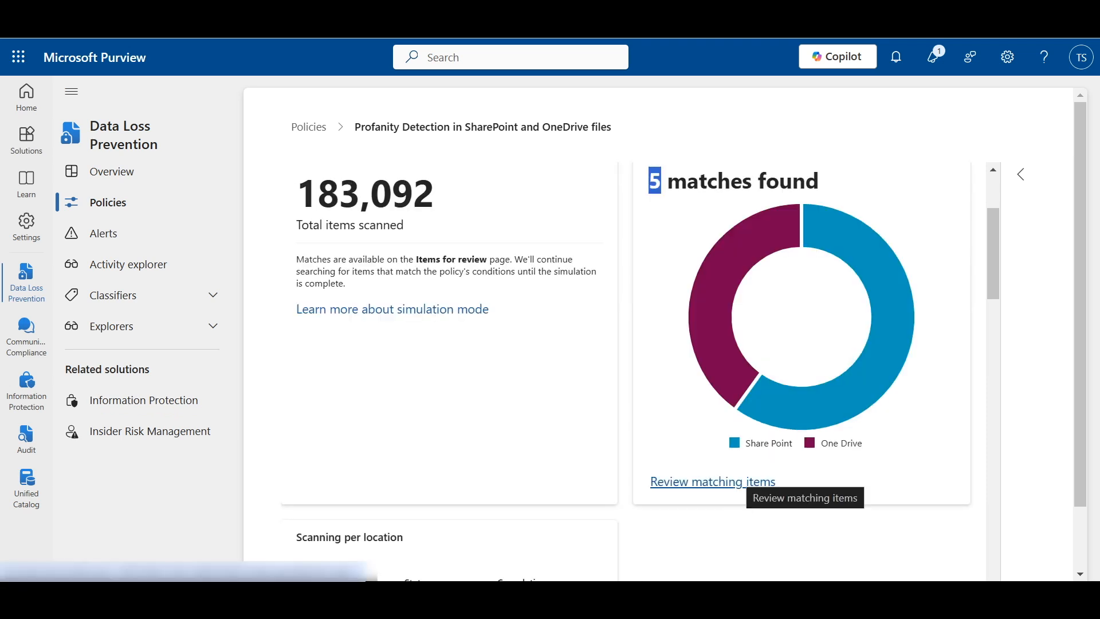
Step: Examine the simulation overview for total matches, SharePoint and OneDrive scan status, and the top sites and users with matches
scroll(713, 484, "down", 3)
scroll(621, 372, "down", 3)
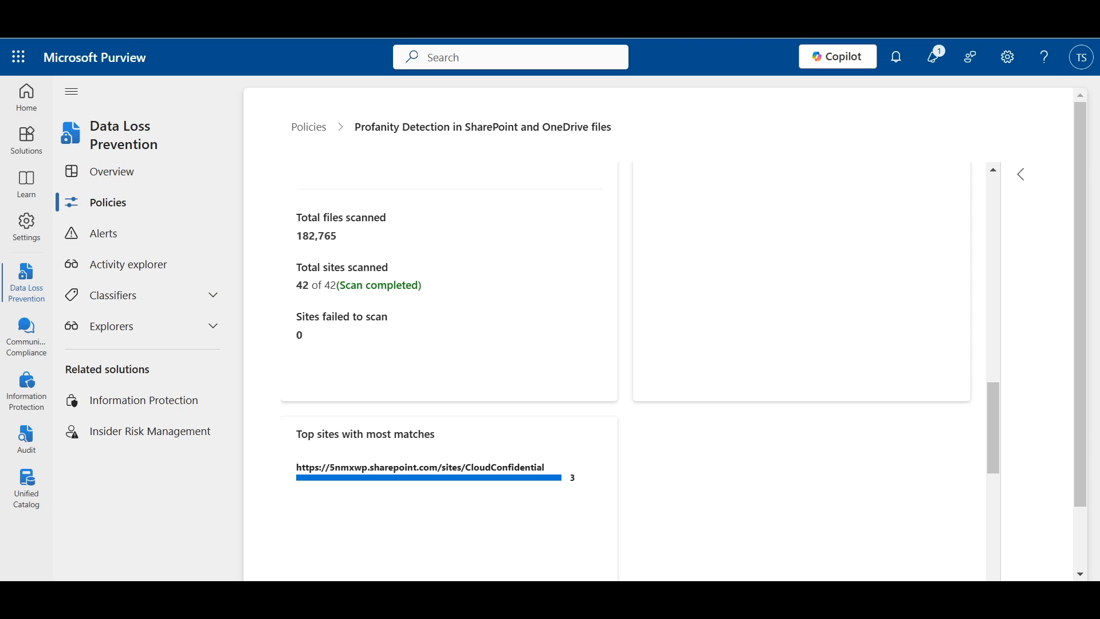
scroll(621, 372, "down", 3)
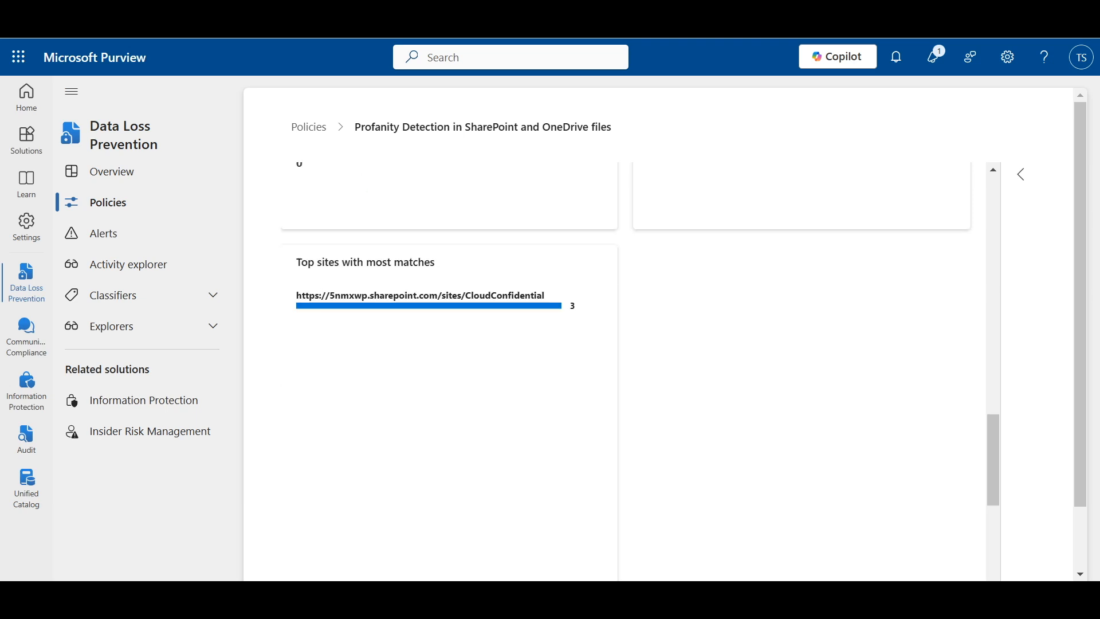
scroll(621, 373, "down", 9)
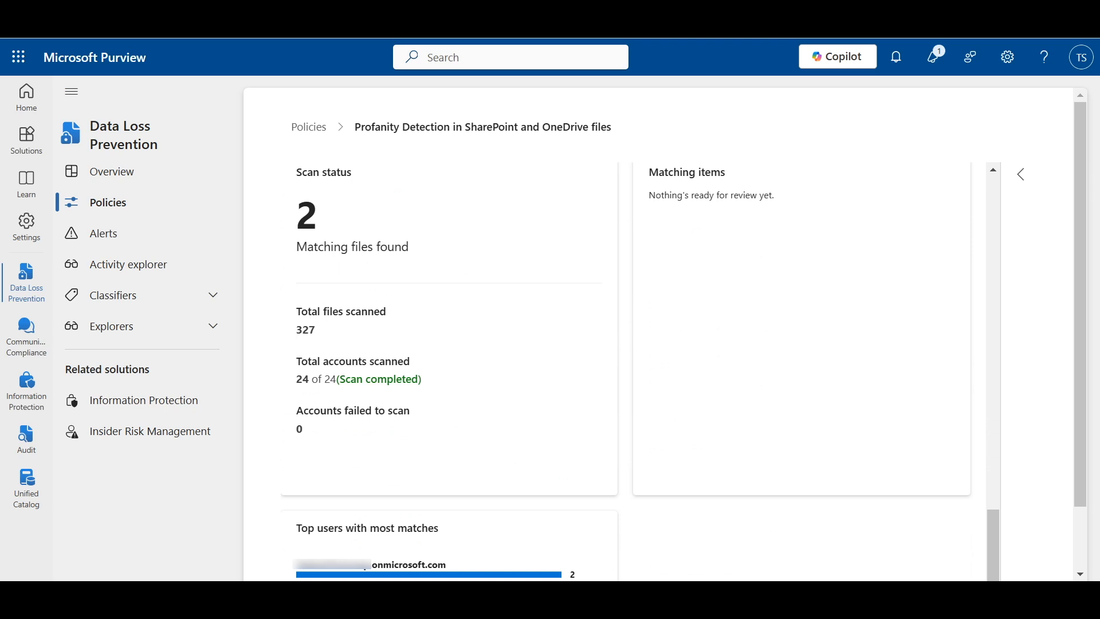
double_click(307, 216)
scroll(683, 340, "down", 1)
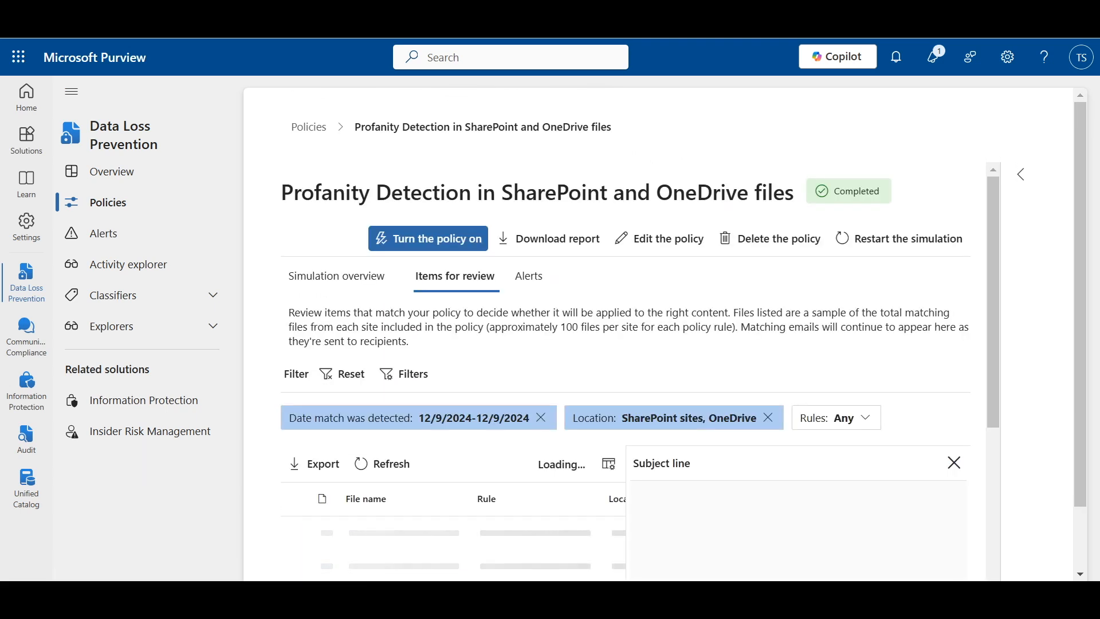
Step: Review the files matched by the simulation, including the match summary of Test document 2.docx and the available rules filter
scroll(624, 372, "down", 3)
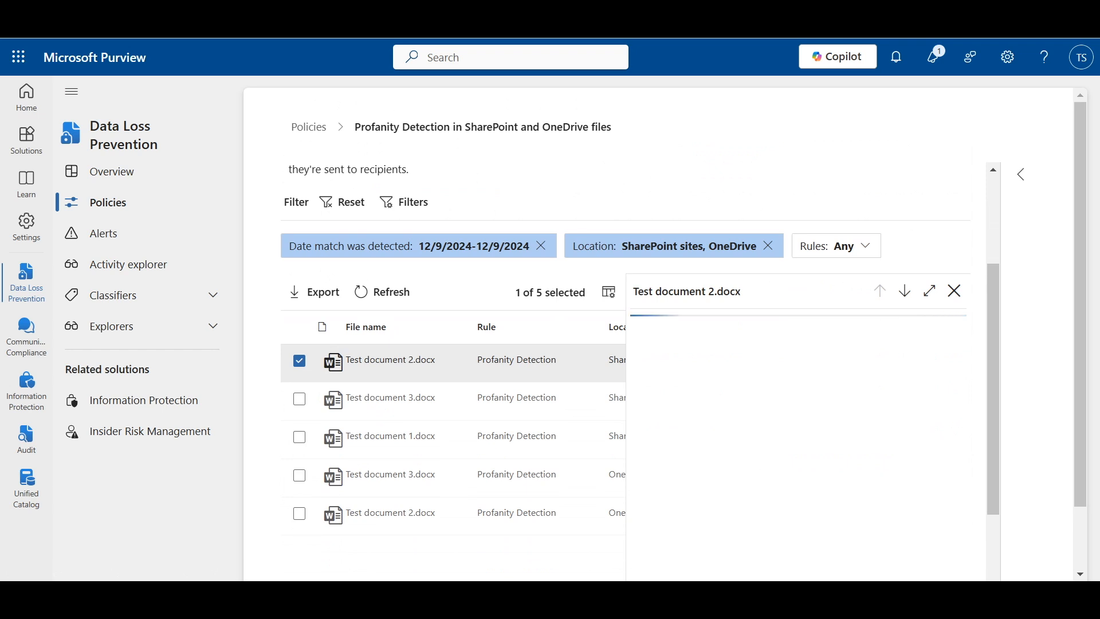
left_click(953, 290)
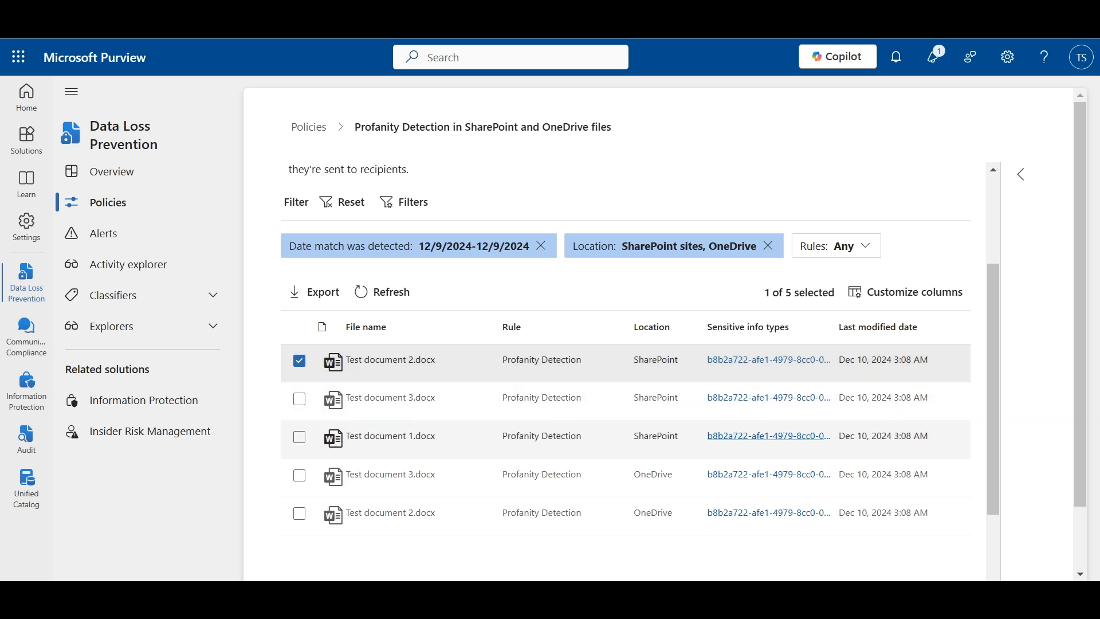
left_click(768, 436)
mouse_move(757, 522)
left_mouse_down()
mouse_move(852, 521)
mouse_move(756, 522)
left_mouse_up()
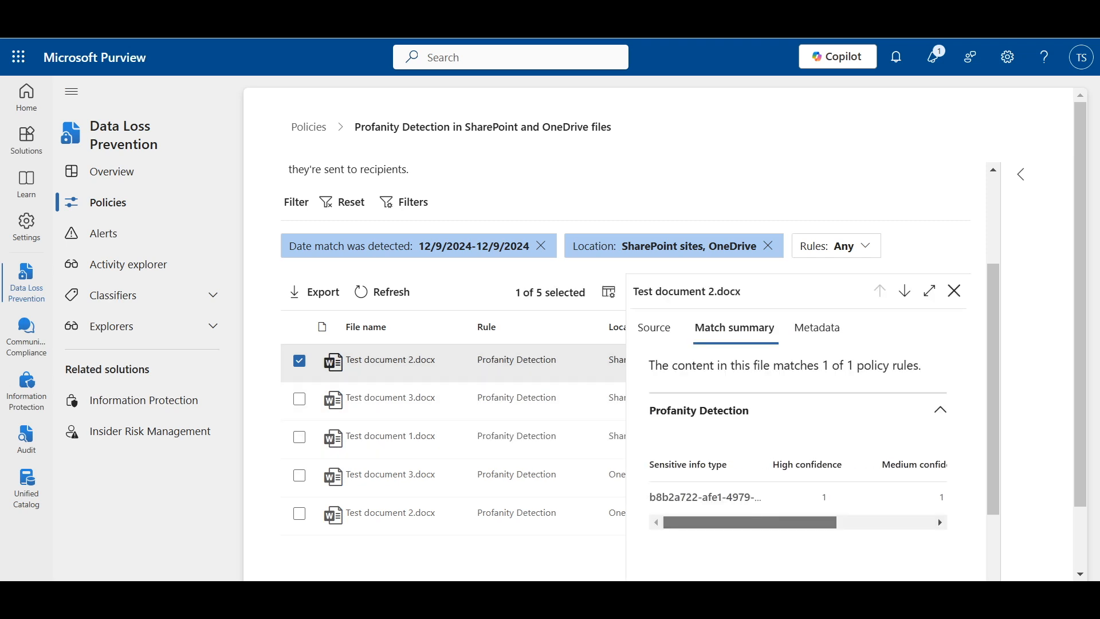
left_click(954, 291)
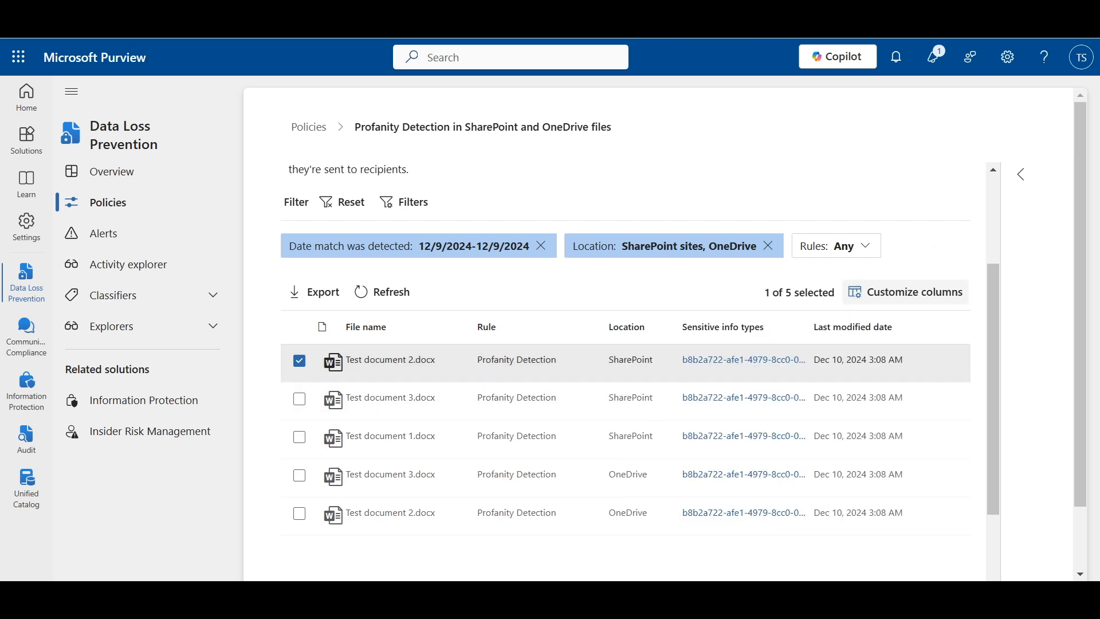
left_click(836, 246)
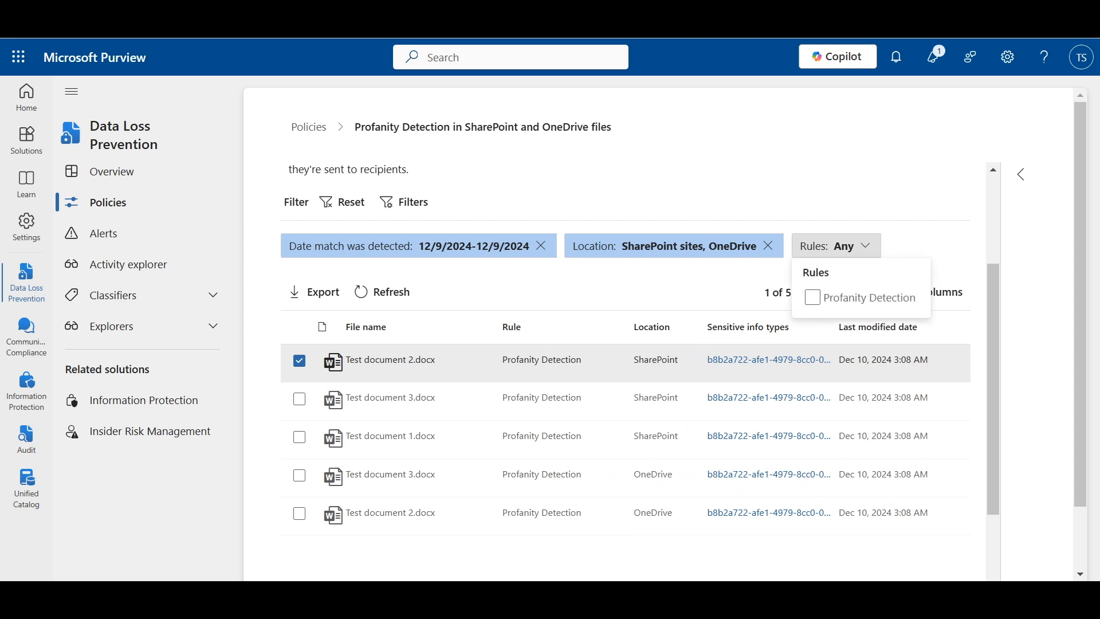
left_click(630, 292)
scroll(630, 344, "up", 3)
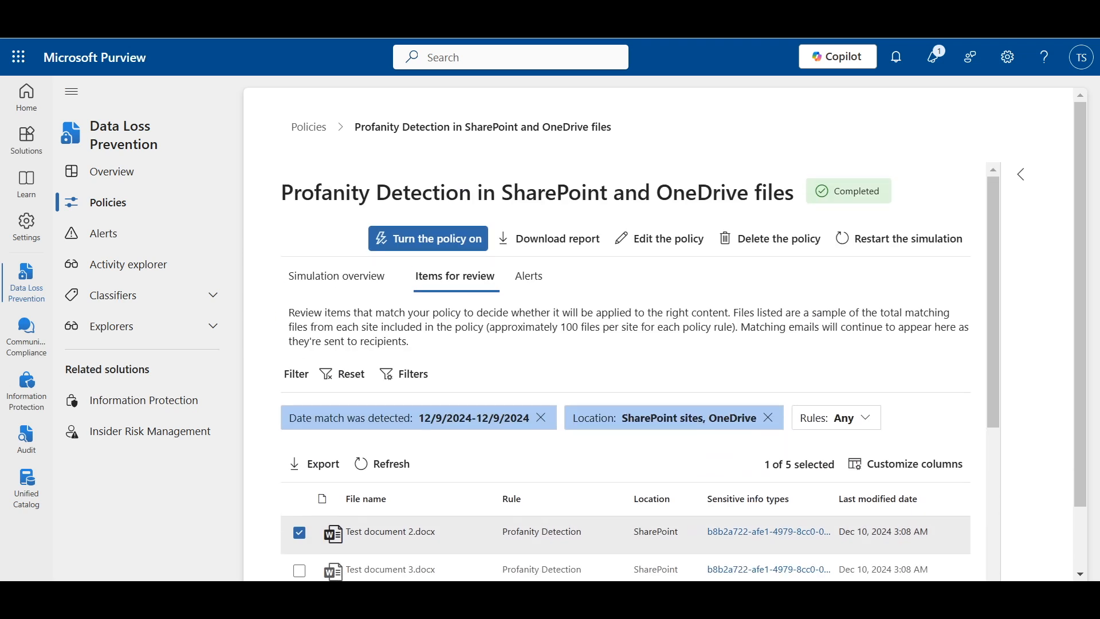
Step: Check the alerts generated by the policy simulation
left_click(528, 276)
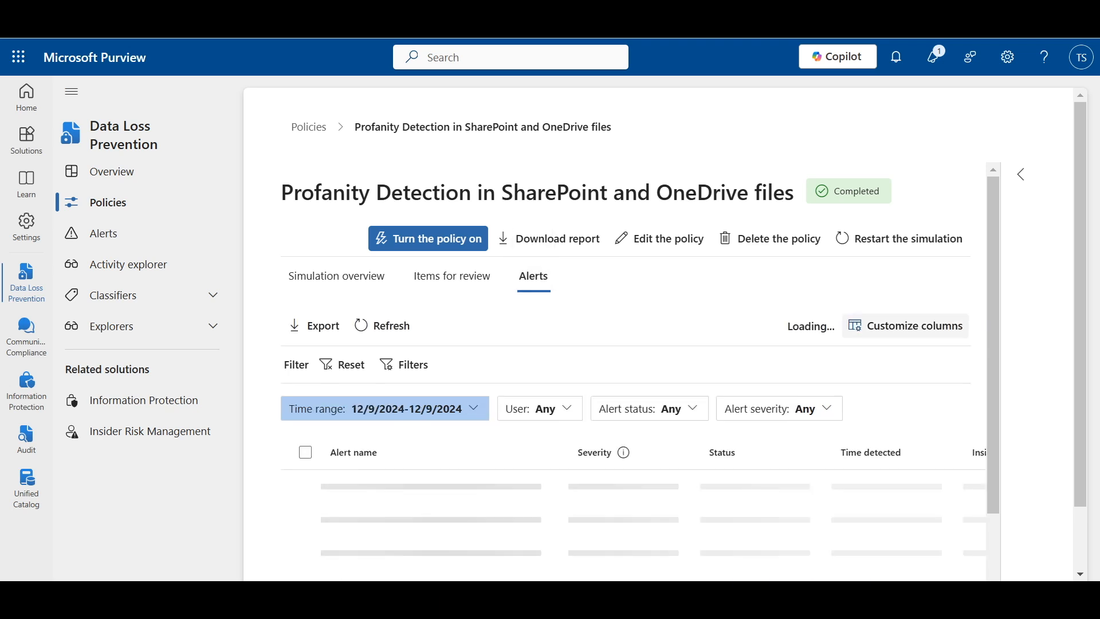
scroll(630, 373, "down", 3)
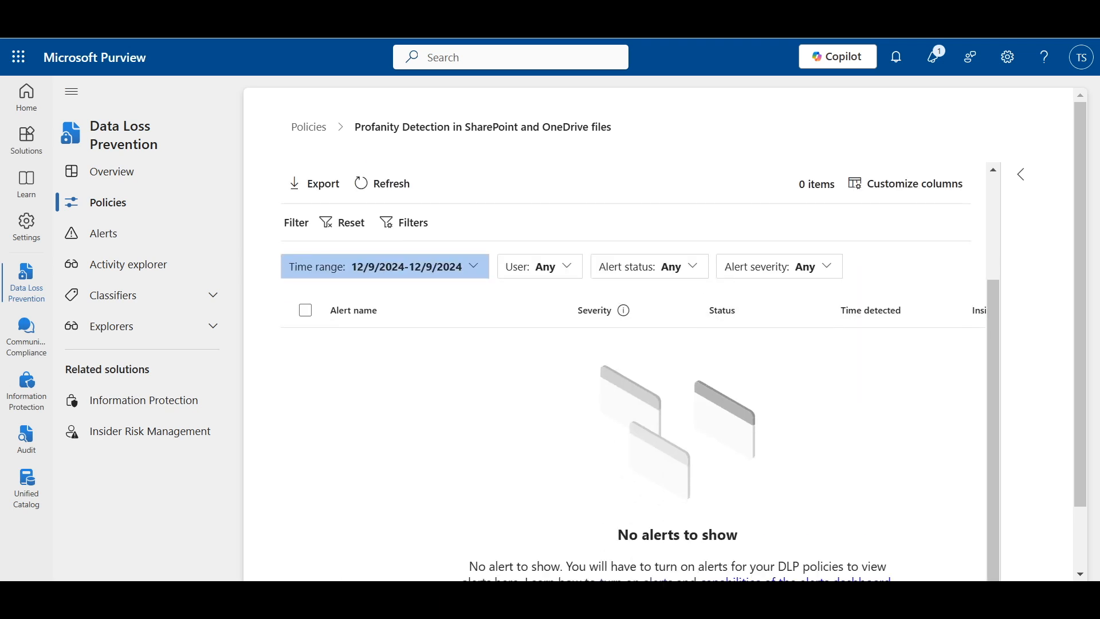
scroll(630, 372, "up", 3)
Step: Return to the simulation overview and turn on the Profanity Detection in SharePoint and OneDrive files policy, confirming its publication
left_click(339, 276)
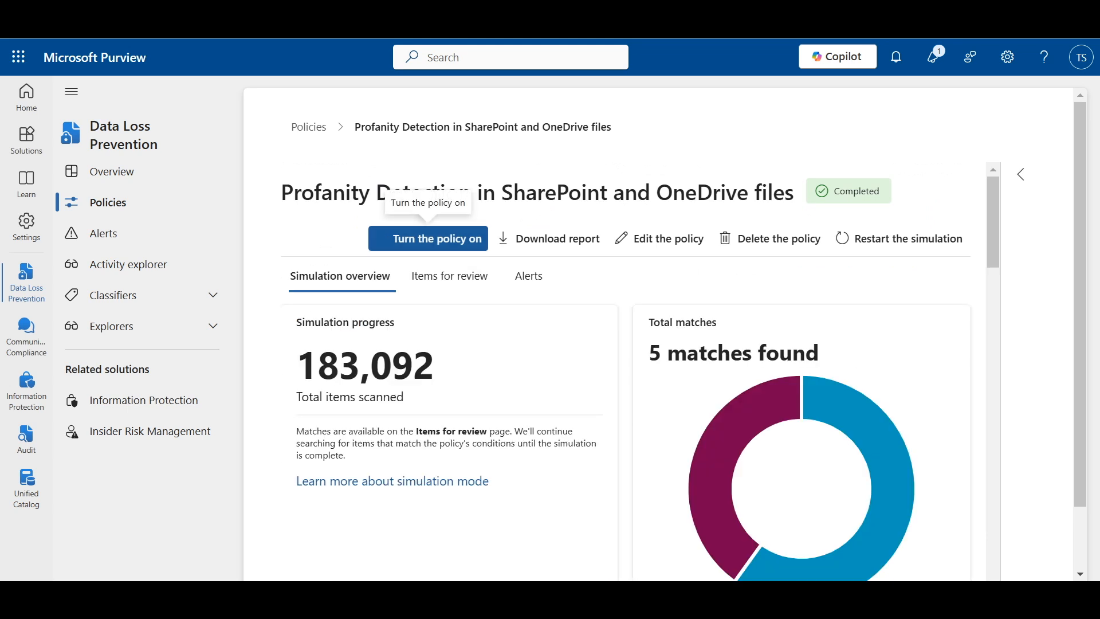
left_click(428, 238)
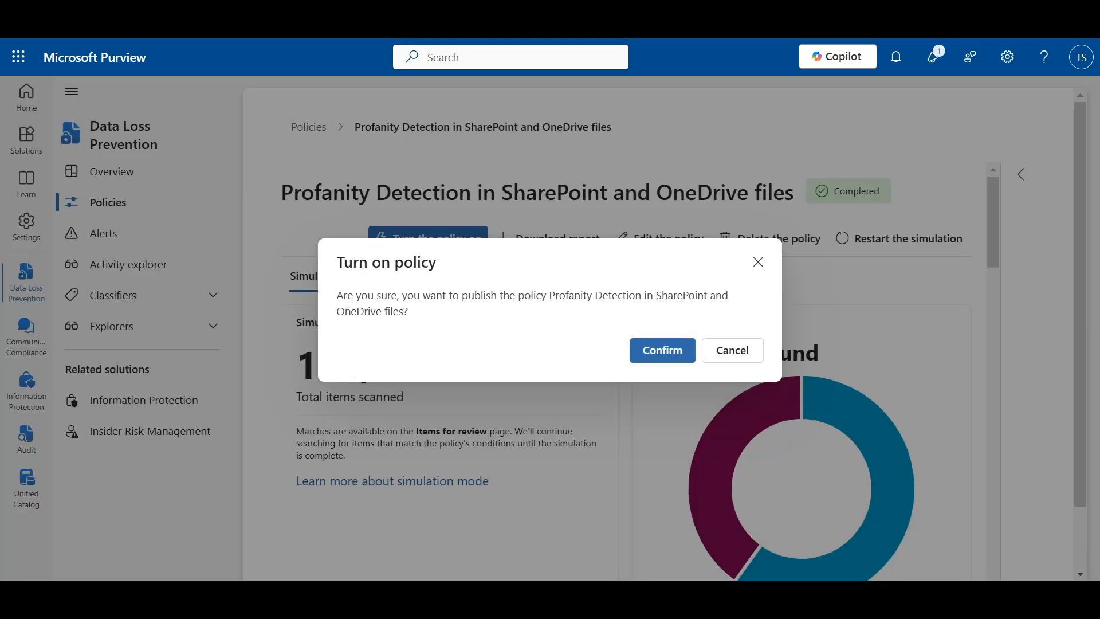
left_click(663, 350)
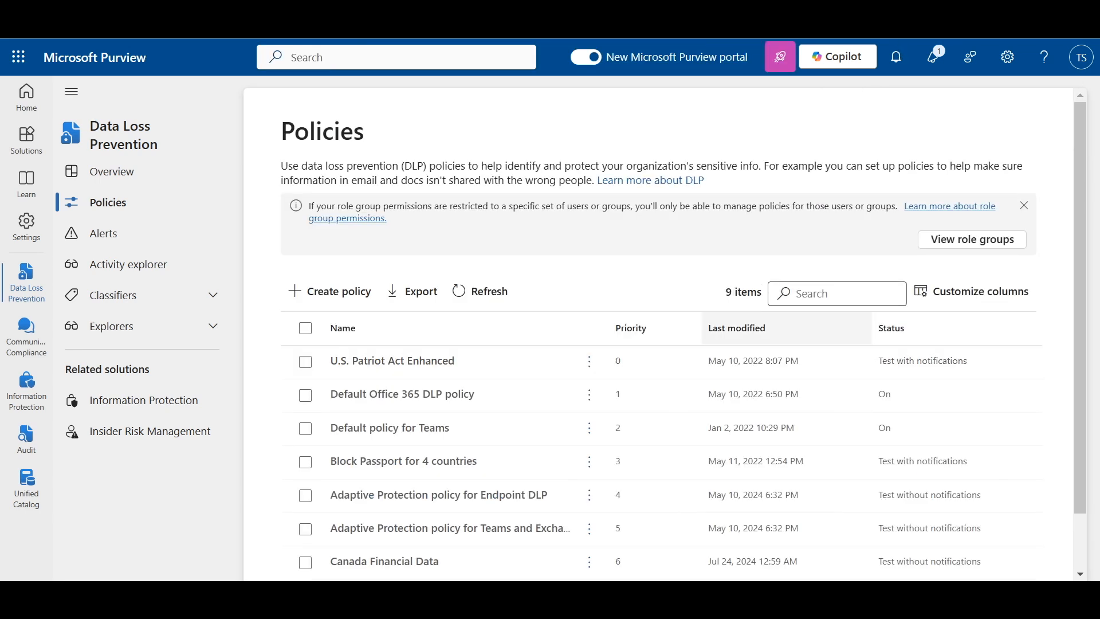
Step: Sort the DLP policies by last modified date, newest first, and check the status of the Profanity Detection policy
left_click(737, 328)
left_click(736, 328)
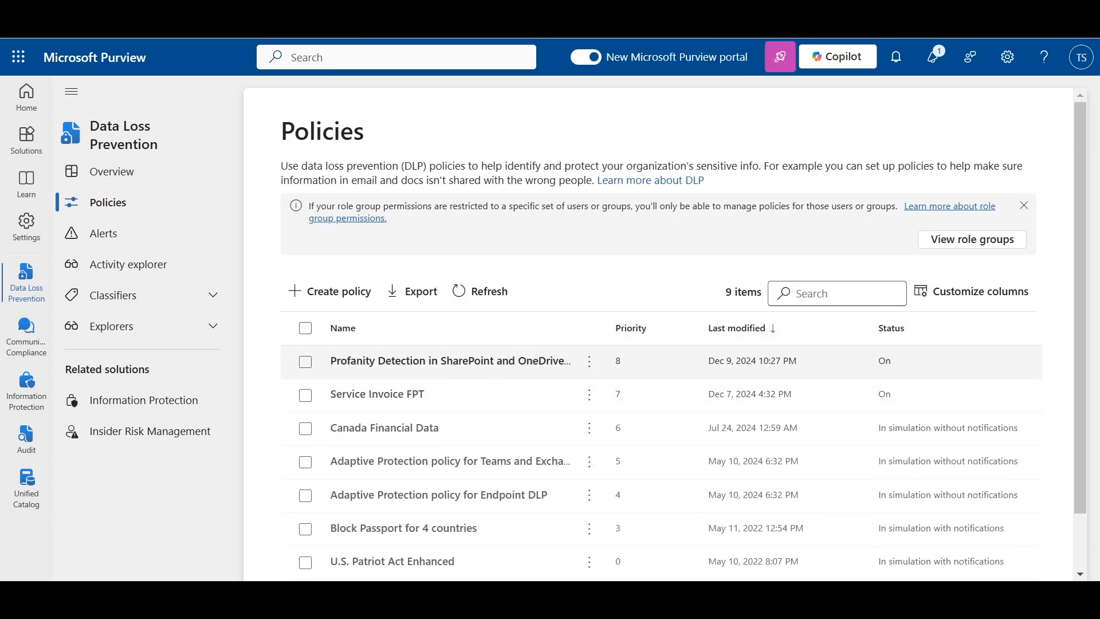
left_click_drag(879, 361, 892, 361)
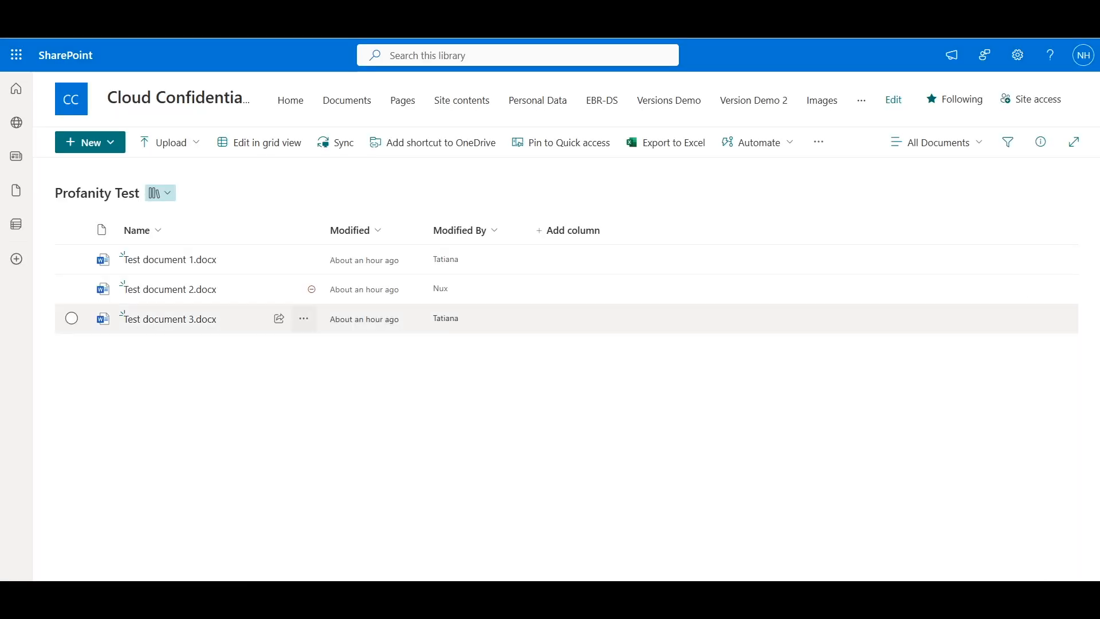
Step: In the Profanity Test library in SharePoint, view the policy tip for Test document 2.docx and preview the document's content
mouse_move(262, 289)
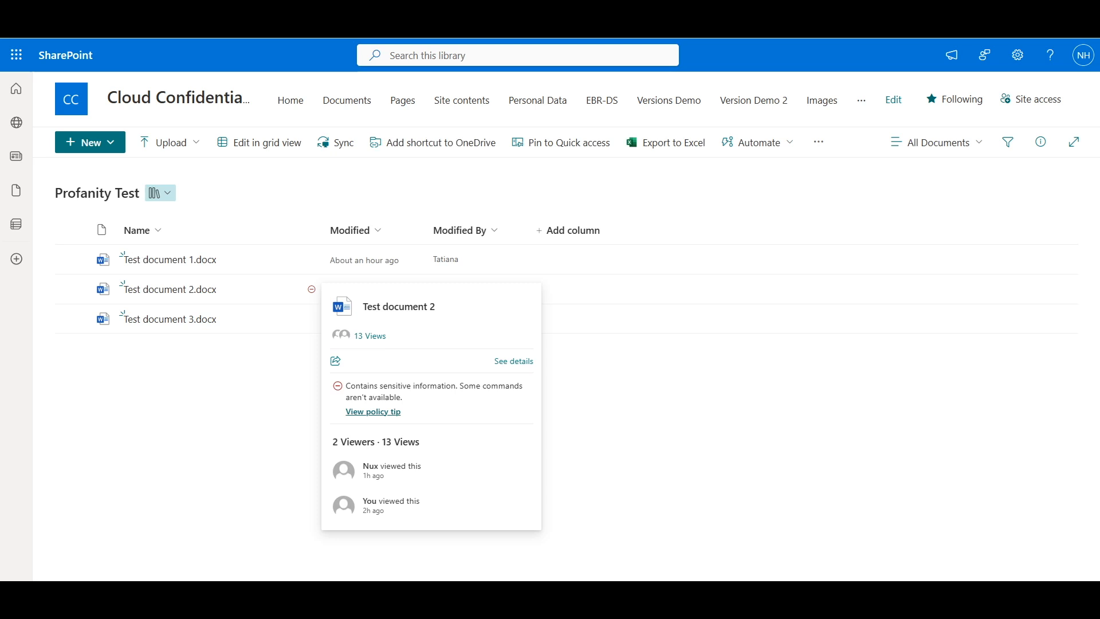
double_click(373, 411)
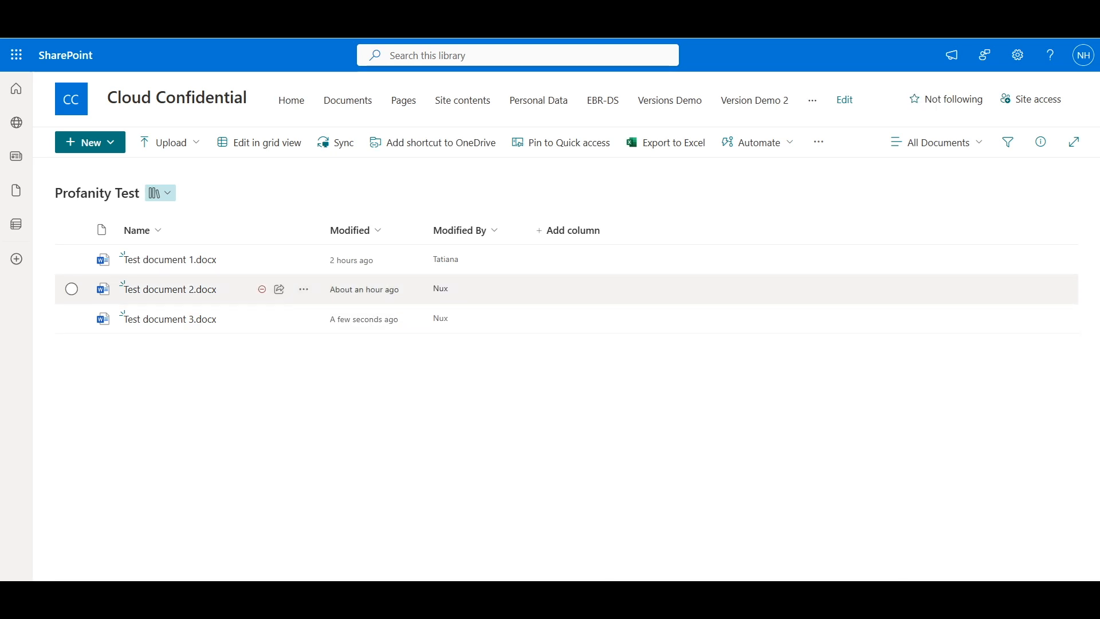
mouse_move(262, 289)
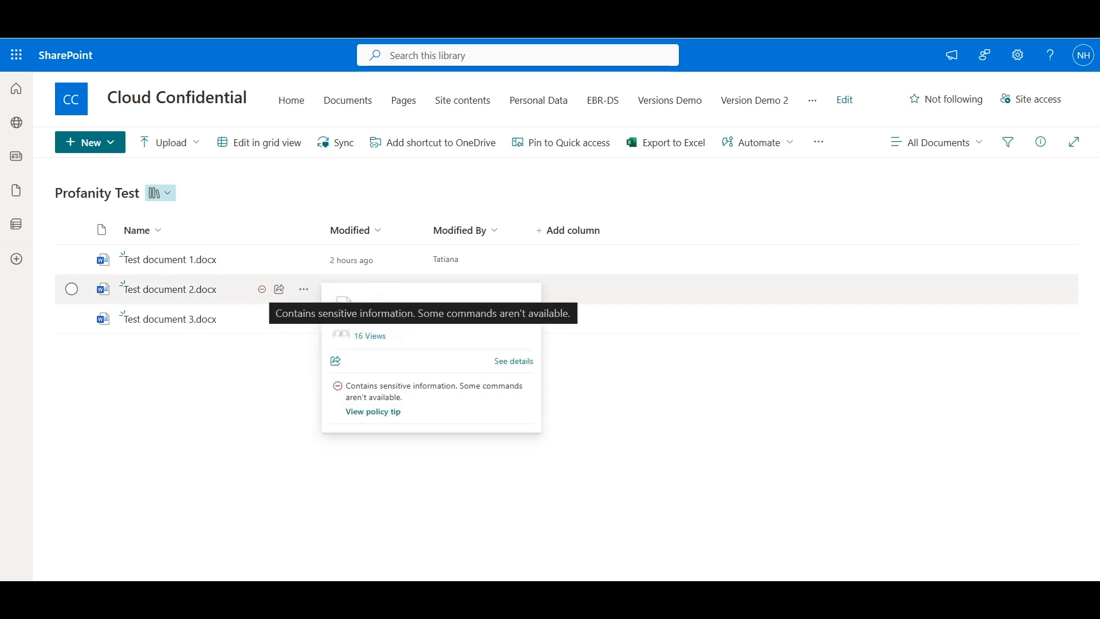
left_click(304, 289)
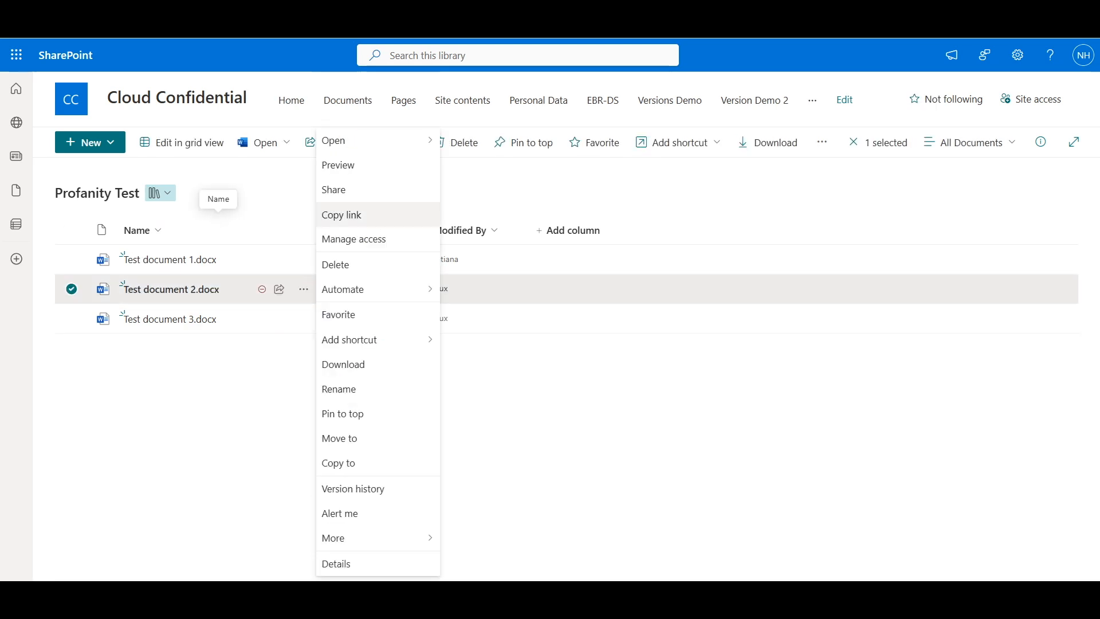
left_click(338, 165)
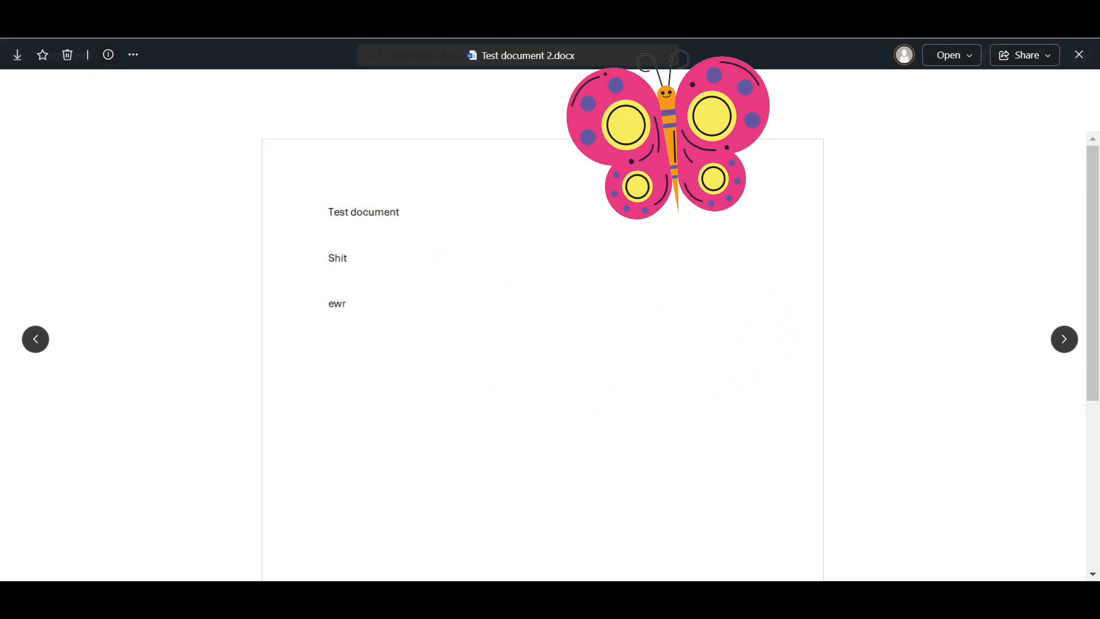
left_click(1079, 54)
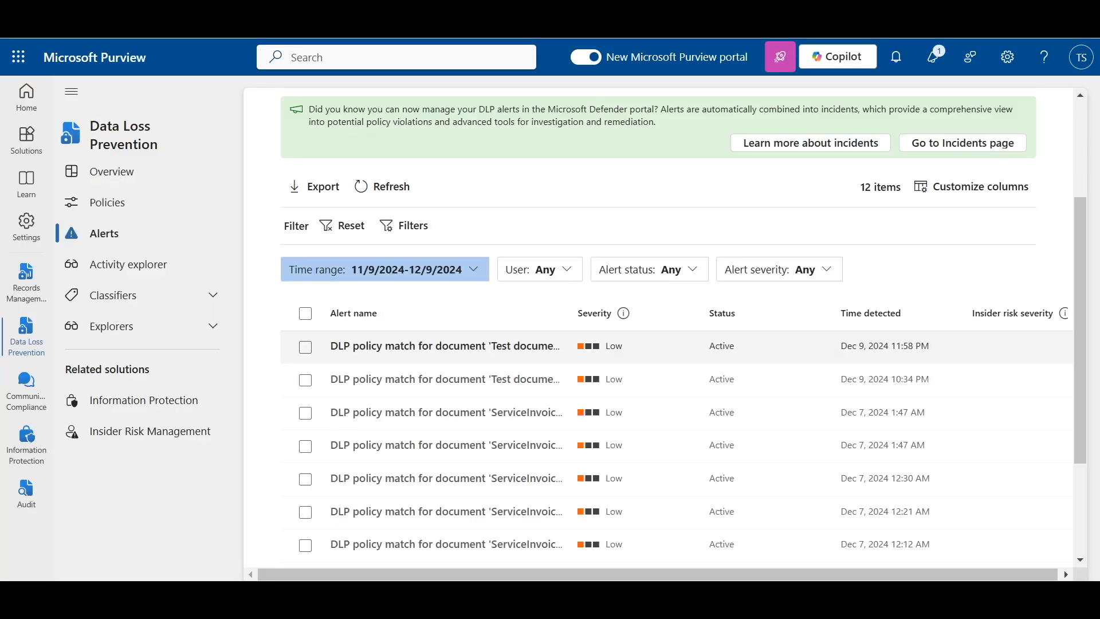
Step: In the Microsoft Purview DLP alerts, review the alerts for Test document 3.docx and Test document 2.docx, including the matched policy
left_click(445, 346)
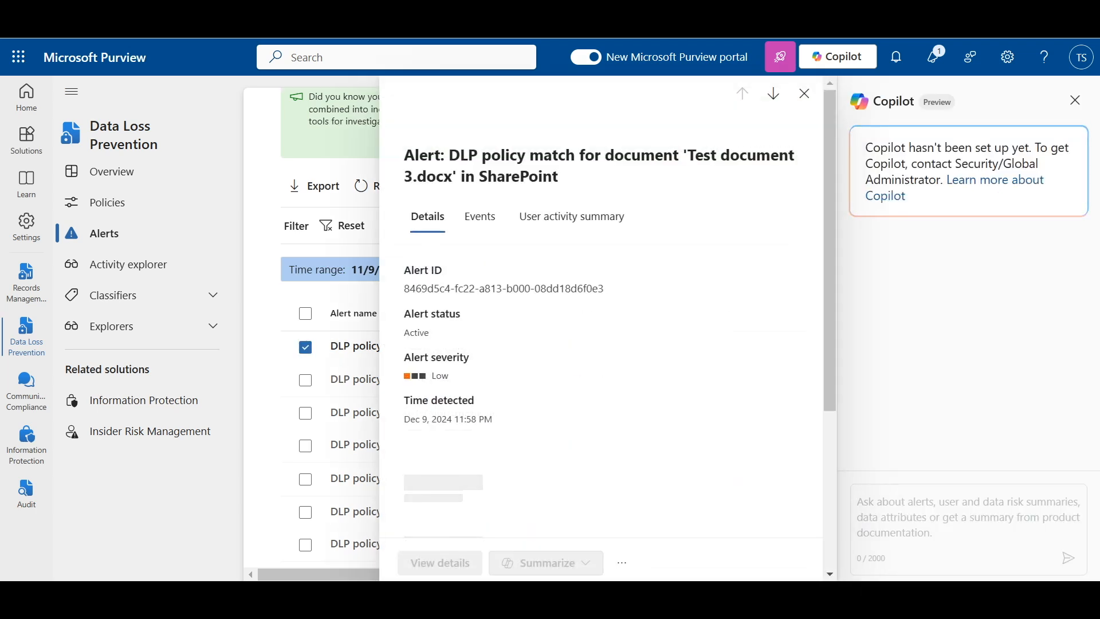
left_click(480, 216)
left_click(773, 93)
scroll(601, 372, "down", 3)
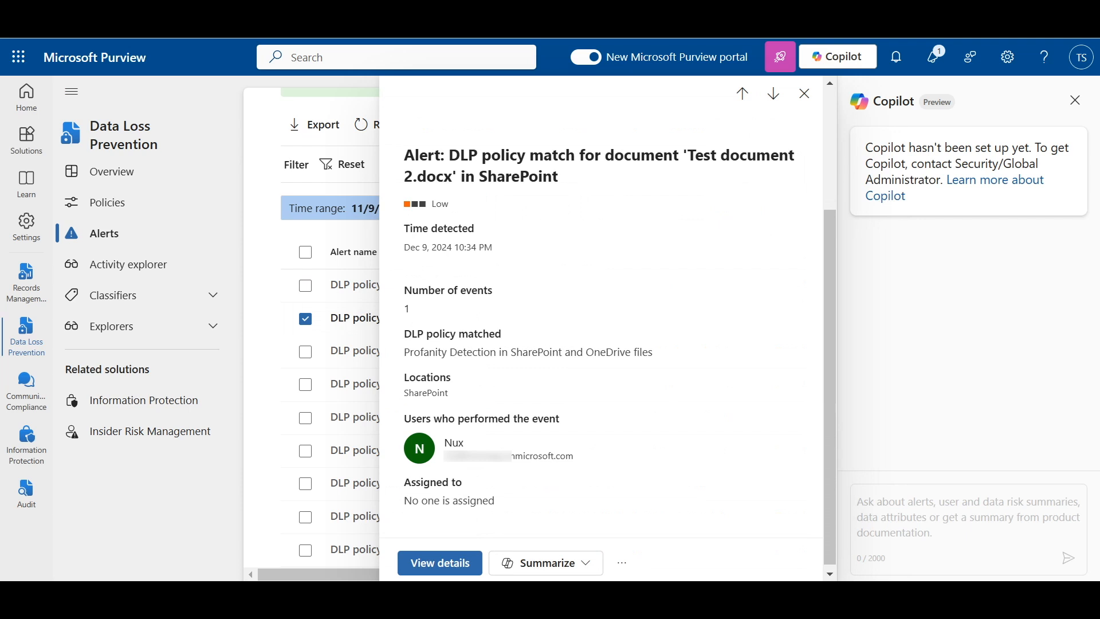
left_click_drag(404, 334, 445, 334)
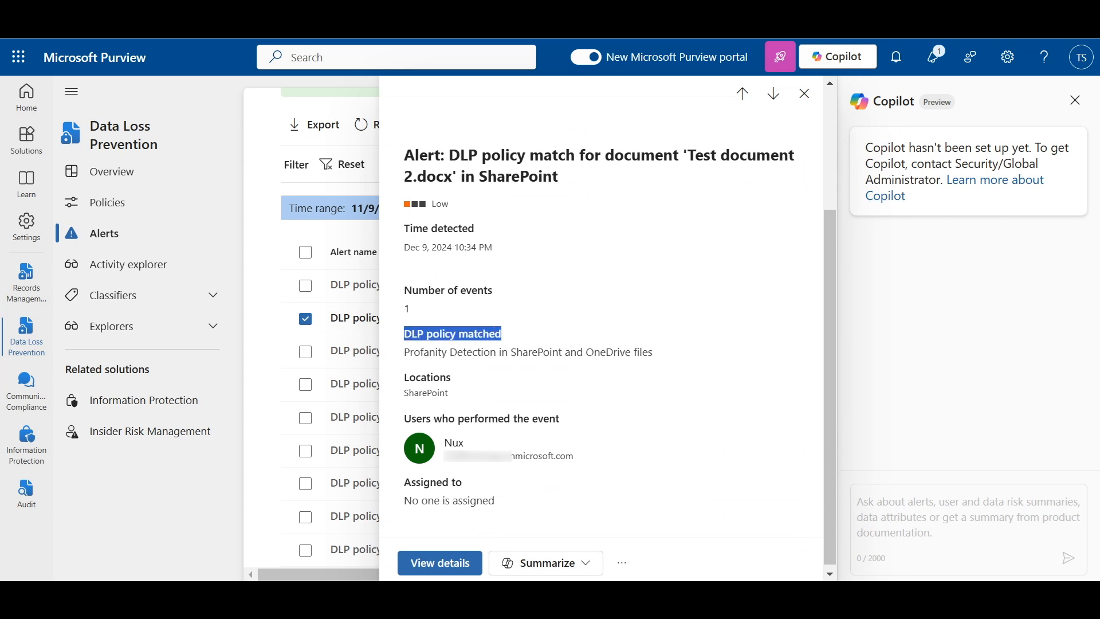